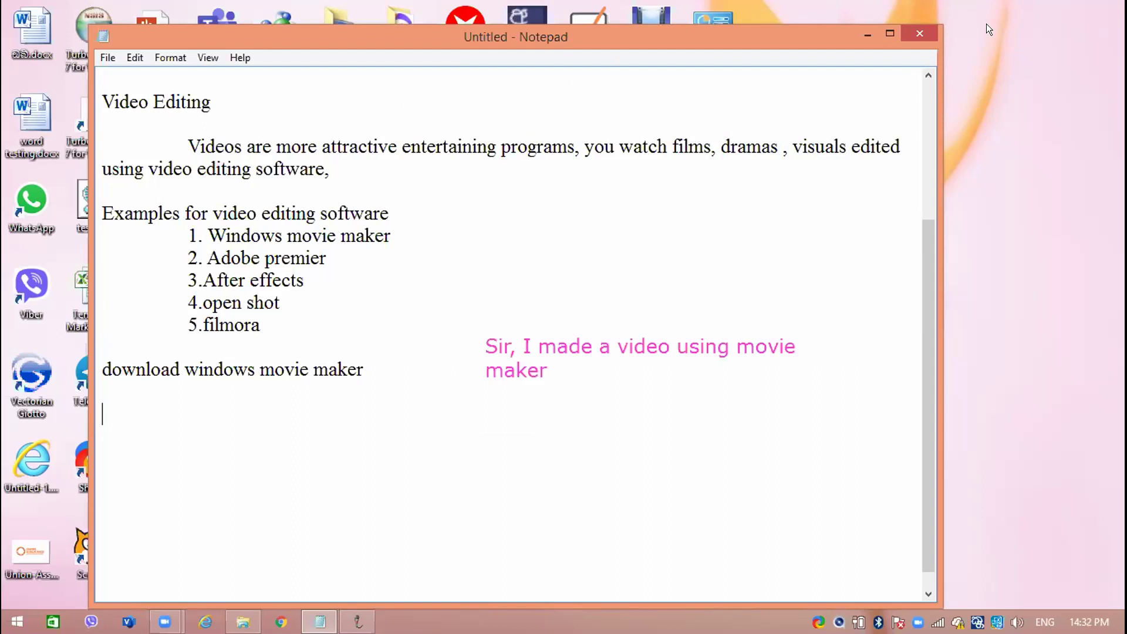
Step: Minimize Notepad and try to launch Windows Movie Maker by searching the Start screen for "mov"
{"action": "left_click", "coordinate": [869, 33]}
{"action": "key", "text": "super"}
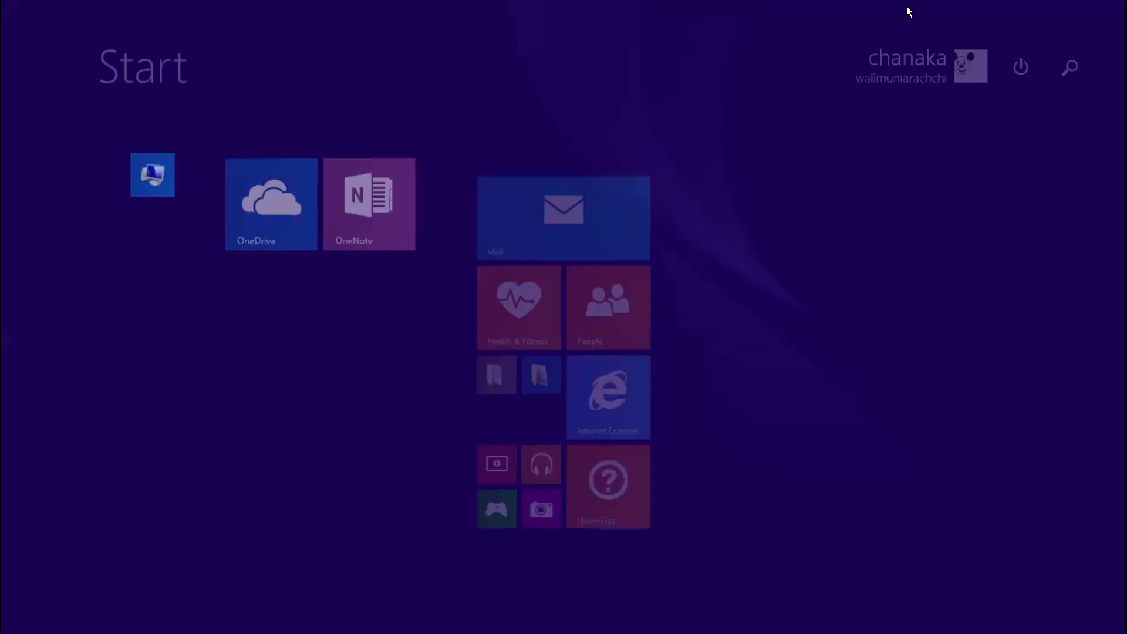
{"action": "left_click", "coordinate": [1051, 79]}
{"action": "type", "text": "m"}
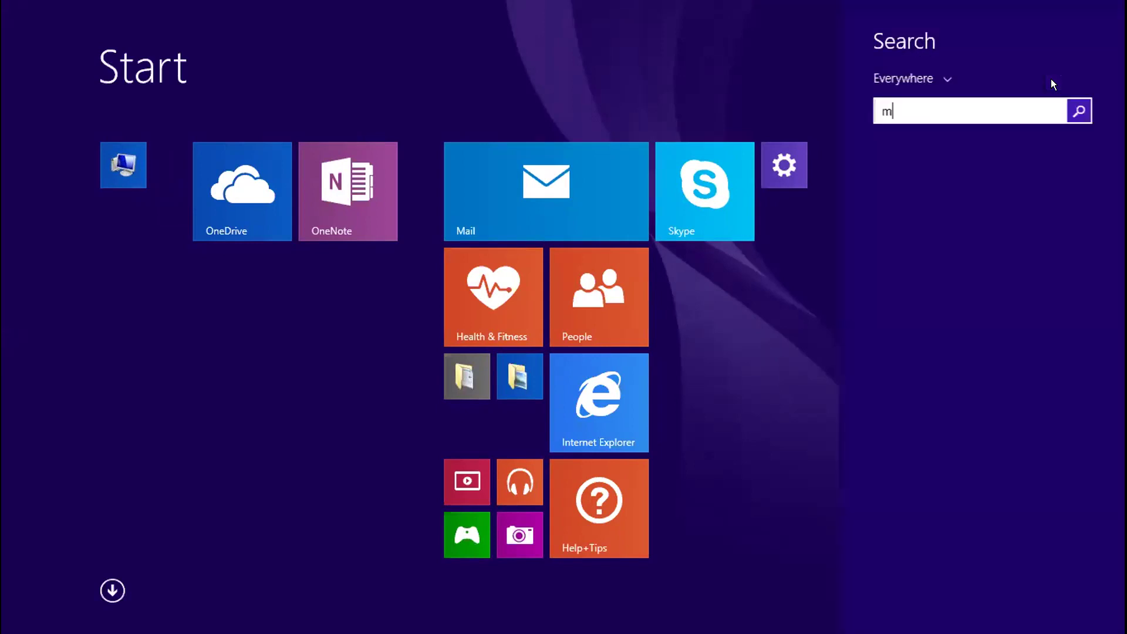
{"action": "type", "text": "ovie Maker"}
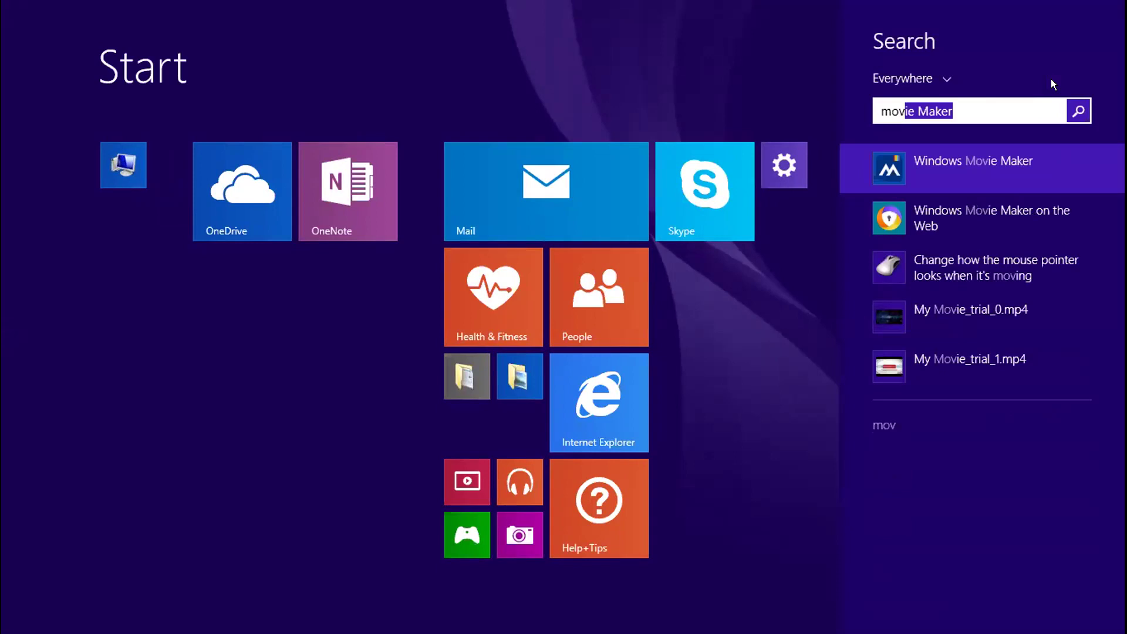
{"action": "left_click", "coordinate": [958, 157]}
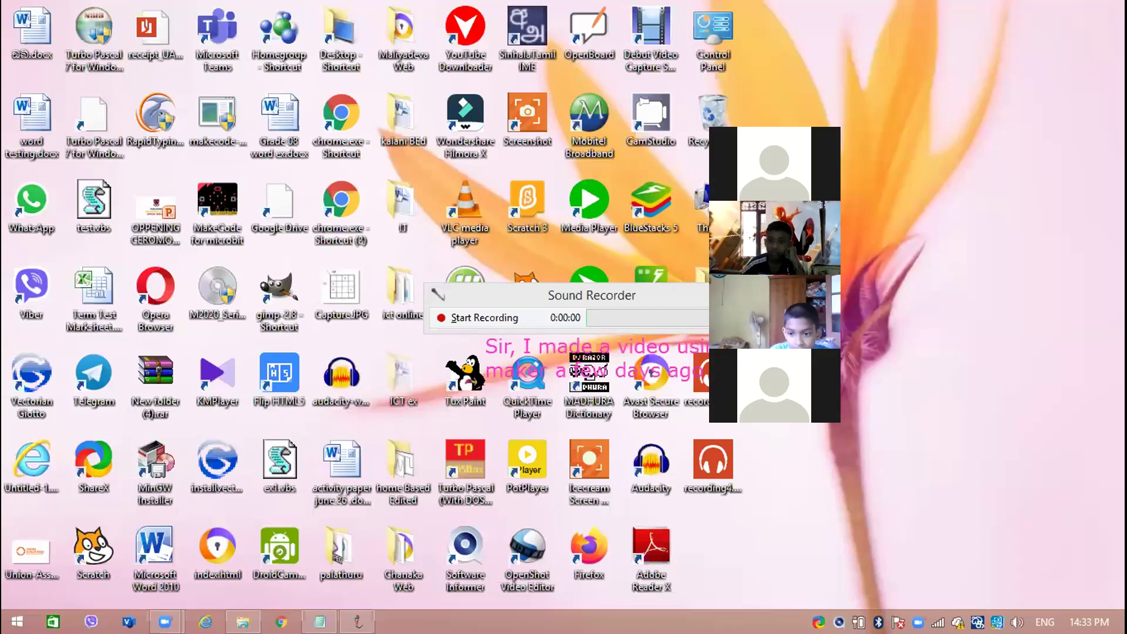
Step: Close the Sound Recorder window and refresh the desktop
{"action": "key", "text": "alt+F4"}
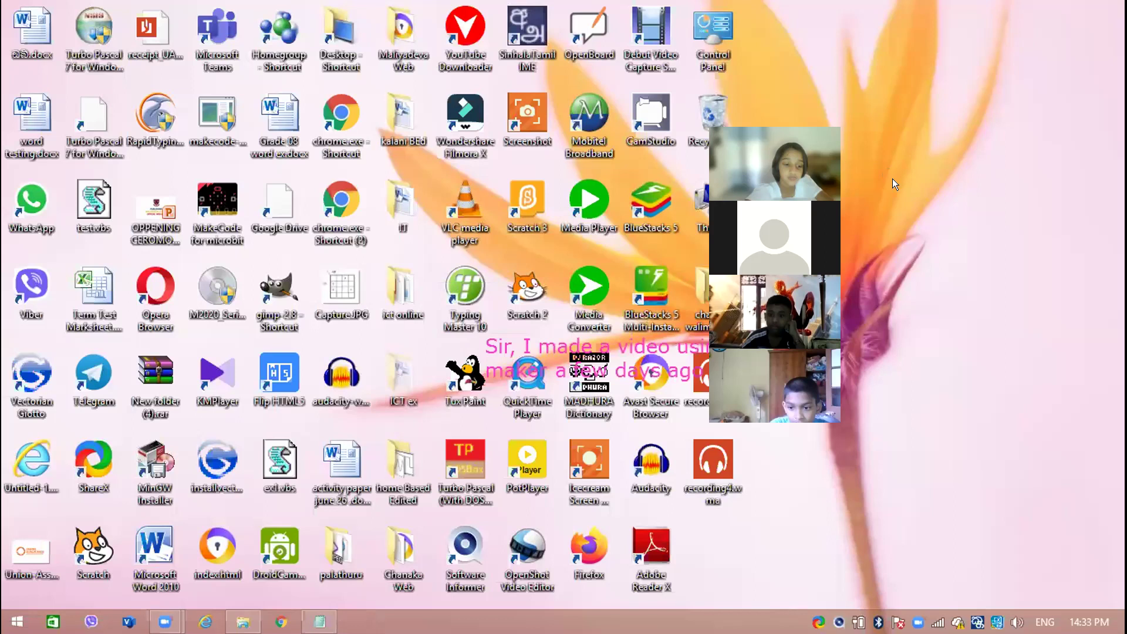
{"action": "right_click", "coordinate": [893, 178]}
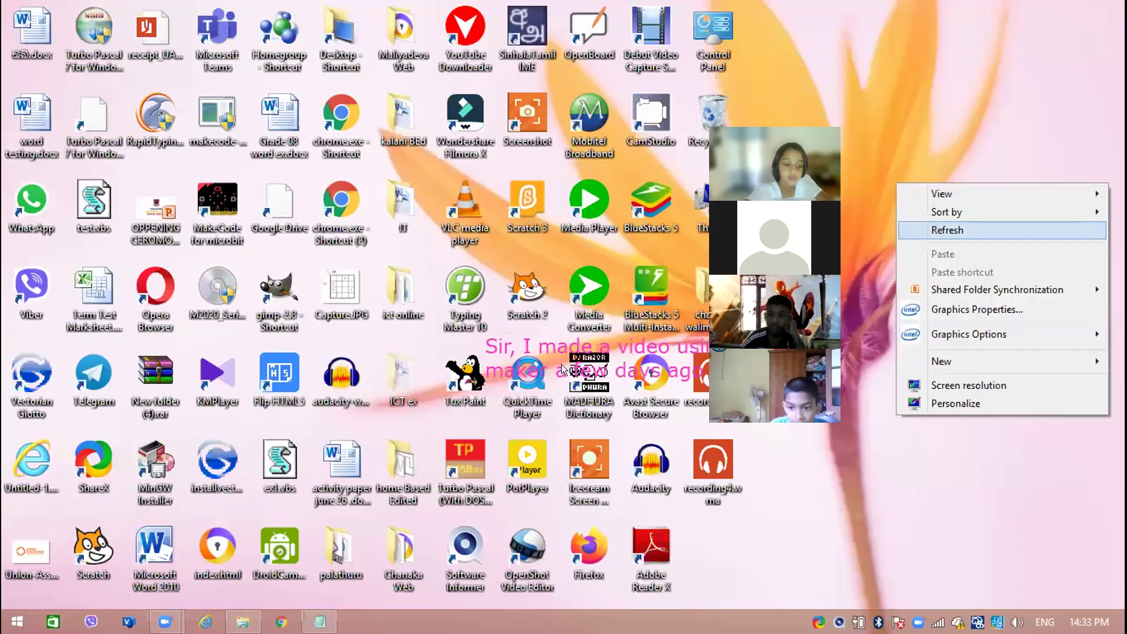
{"action": "left_click", "coordinate": [945, 230]}
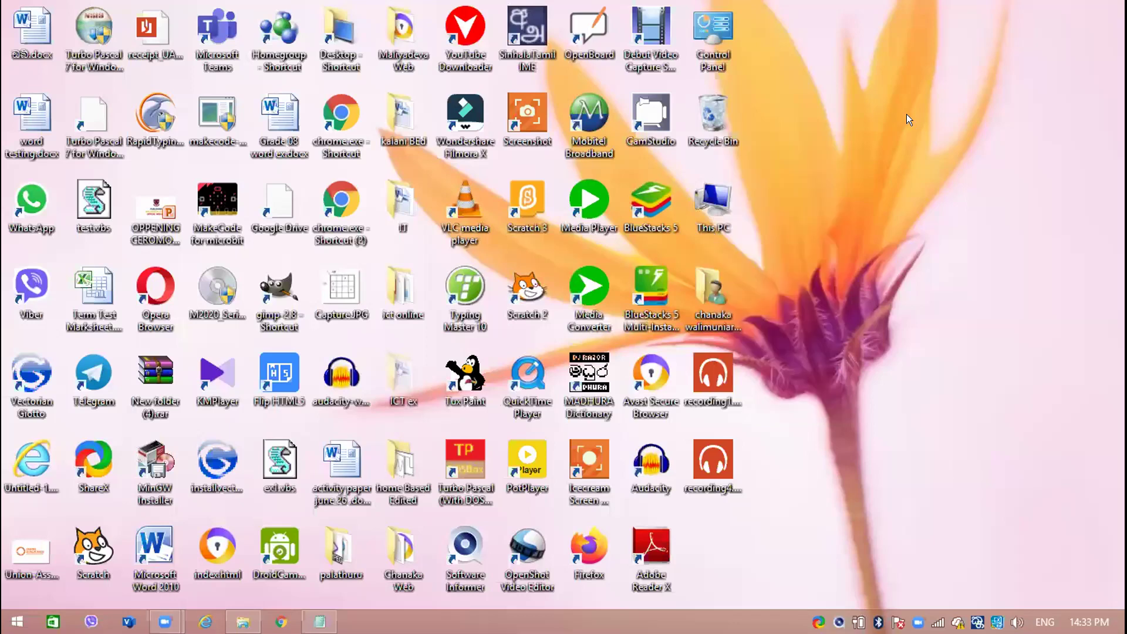
Step: Search the Start screen for "wind", launch Windows Movie Maker and dismiss its welcome message
{"action": "key", "text": "super"}
{"action": "left_click", "coordinate": [1072, 52]}
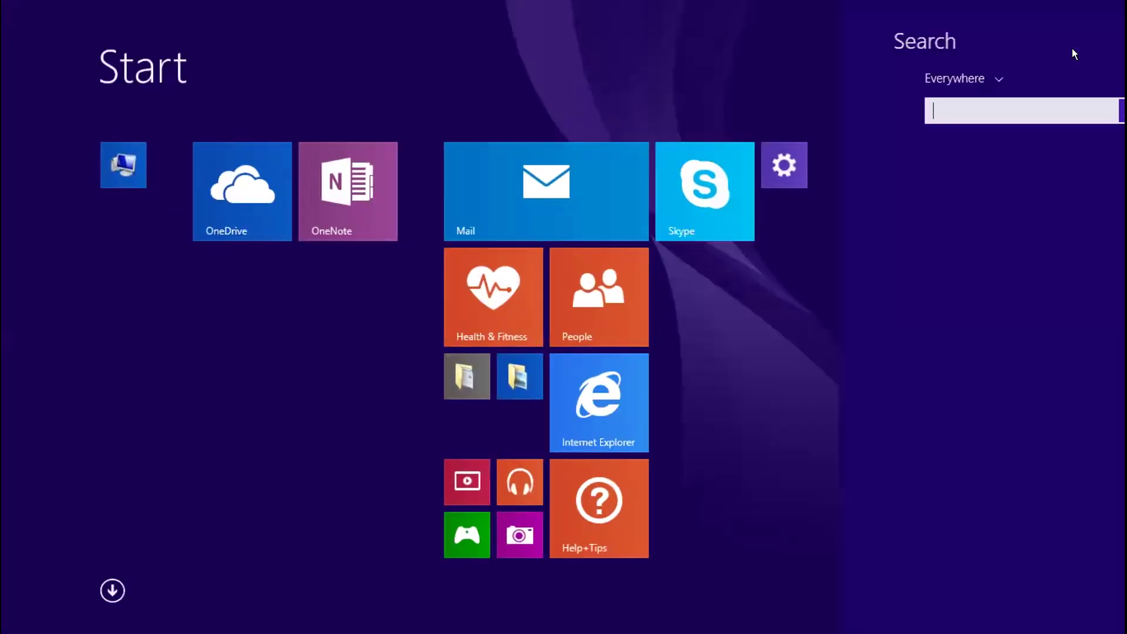
{"action": "type", "text": "win"}
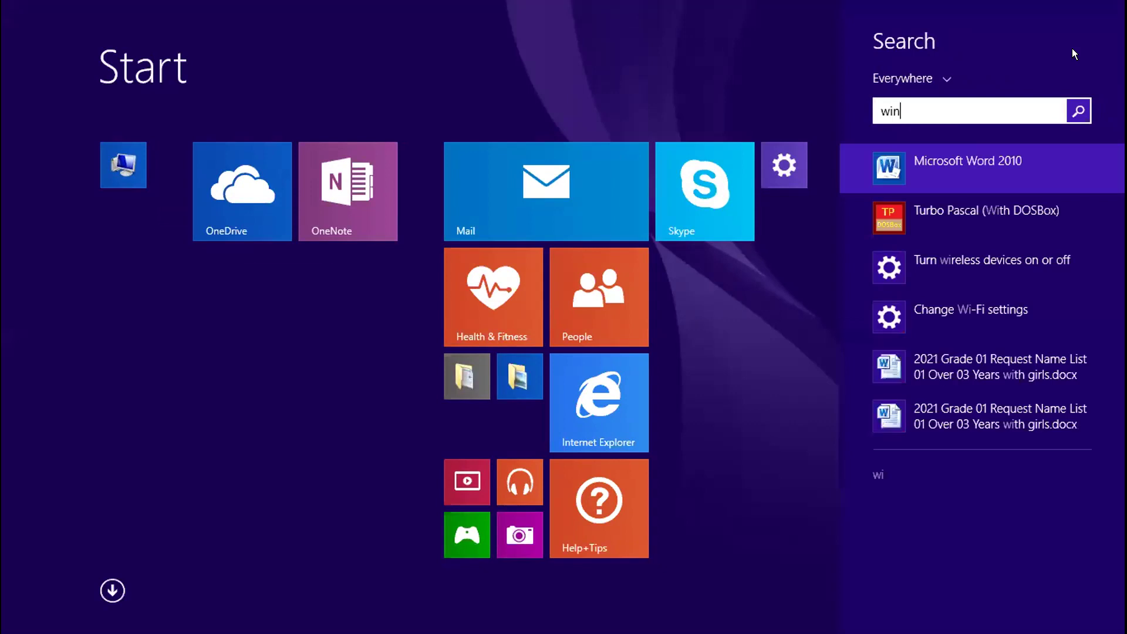
{"action": "type", "text": "dows Movie Maker"}
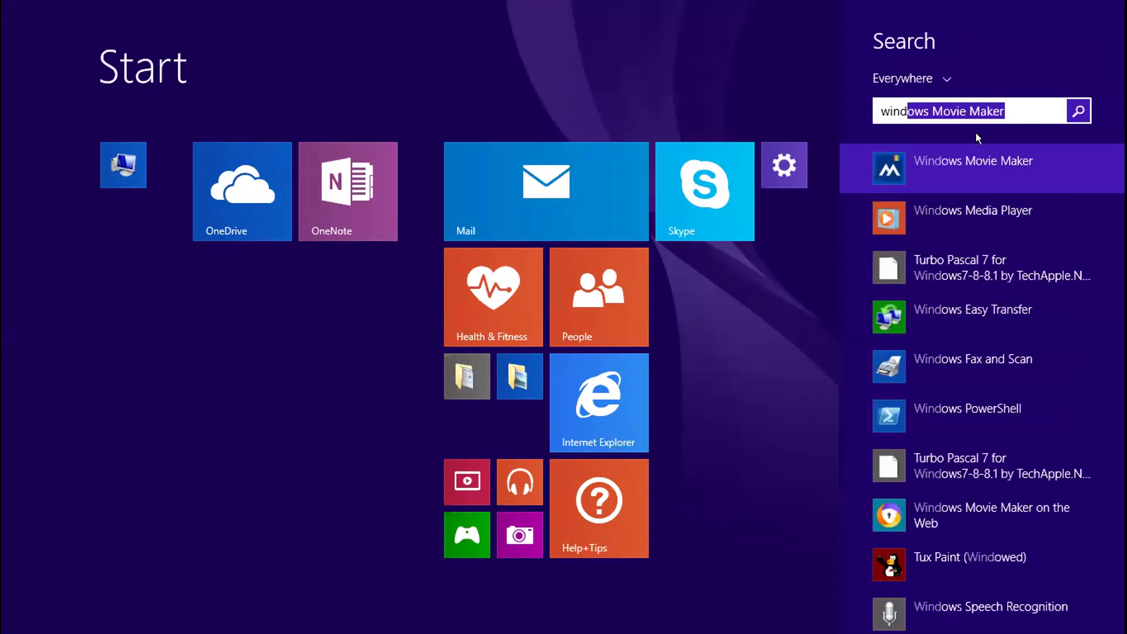
{"action": "left_click", "coordinate": [972, 164]}
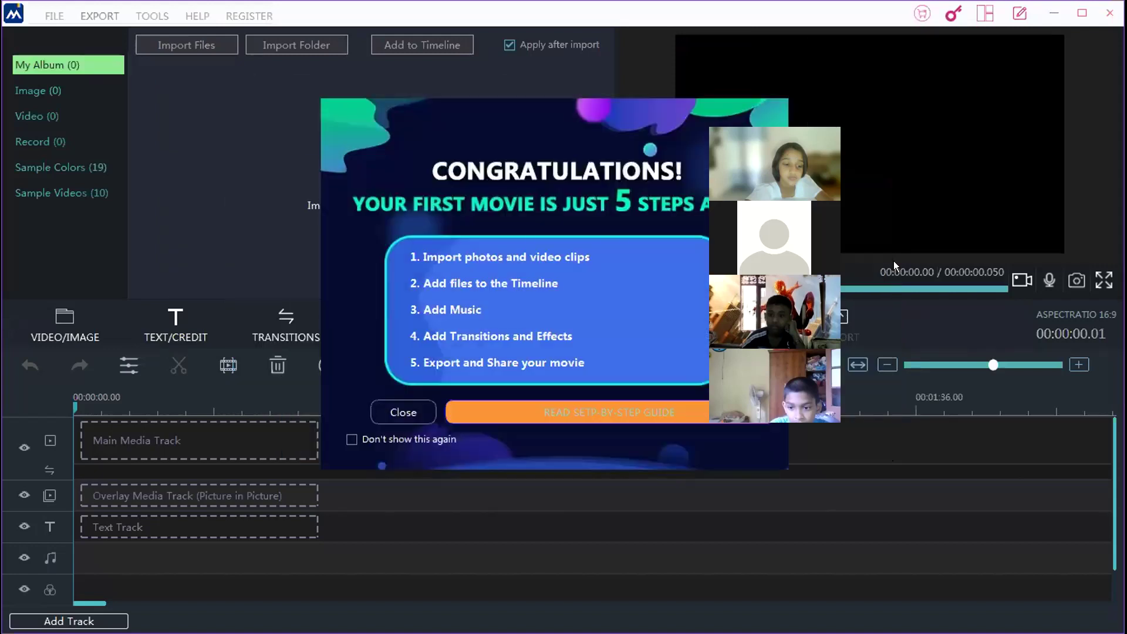
{"action": "left_click", "coordinate": [403, 411]}
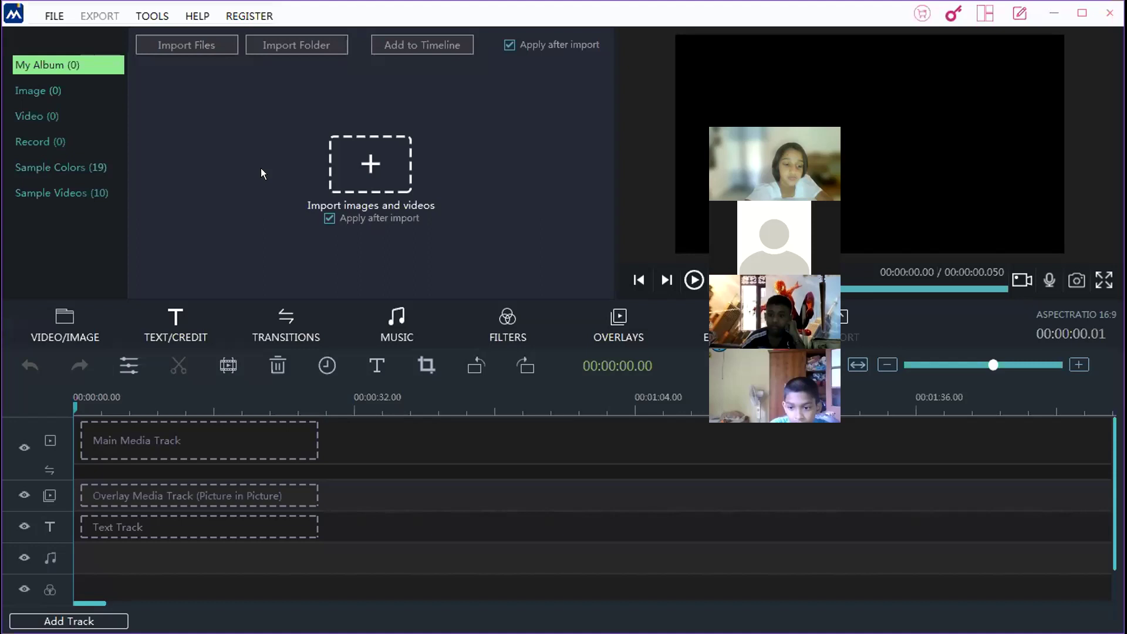
Step: Start importing images and videos, and browse on New Volume (E:) to the folder ICT 11 > emgrade11 > graphi
{"action": "left_click", "coordinate": [380, 155]}
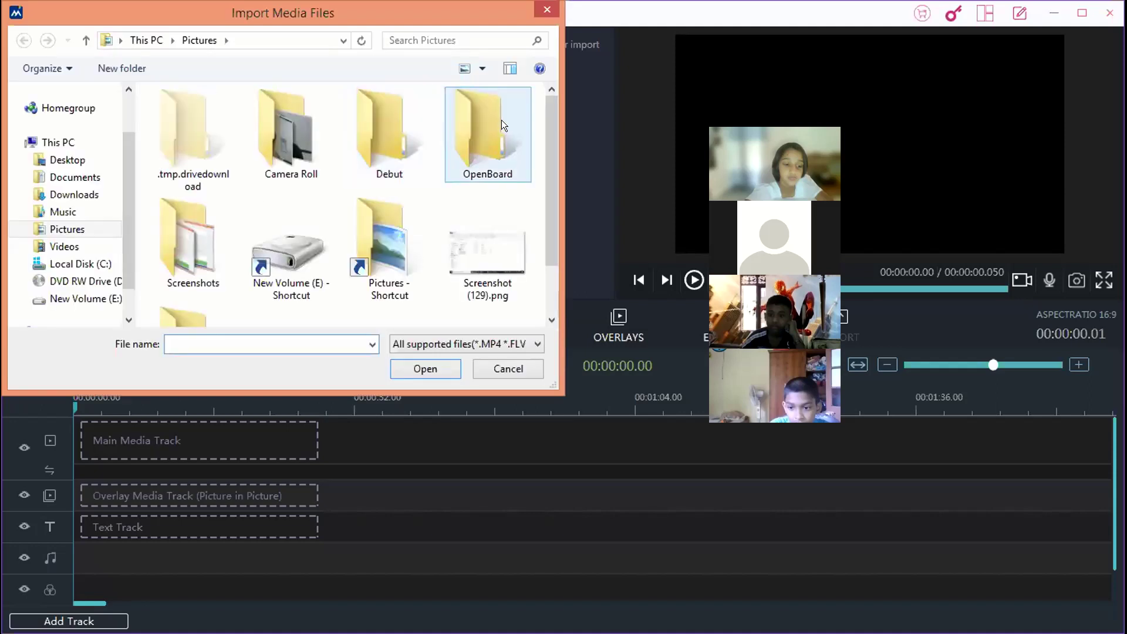
{"action": "left_click", "coordinate": [61, 296]}
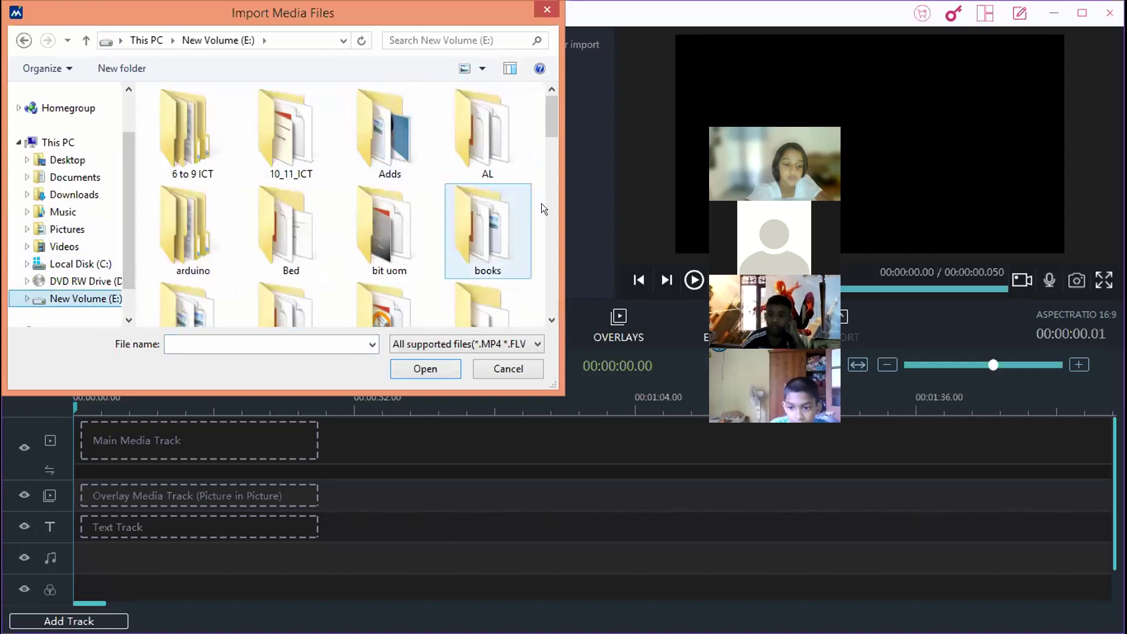
{"action": "scroll", "coordinate": [549, 194], "scroll_direction": "down", "scroll_amount": 3}
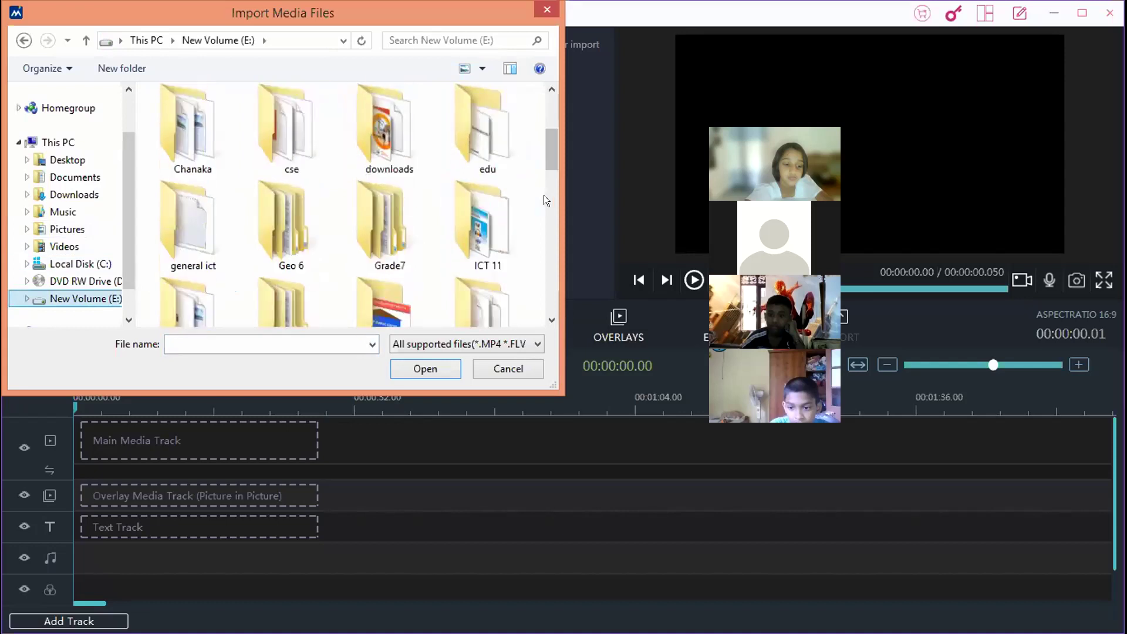
{"action": "left_click", "coordinate": [485, 222]}
{"action": "double_click", "coordinate": [485, 222]}
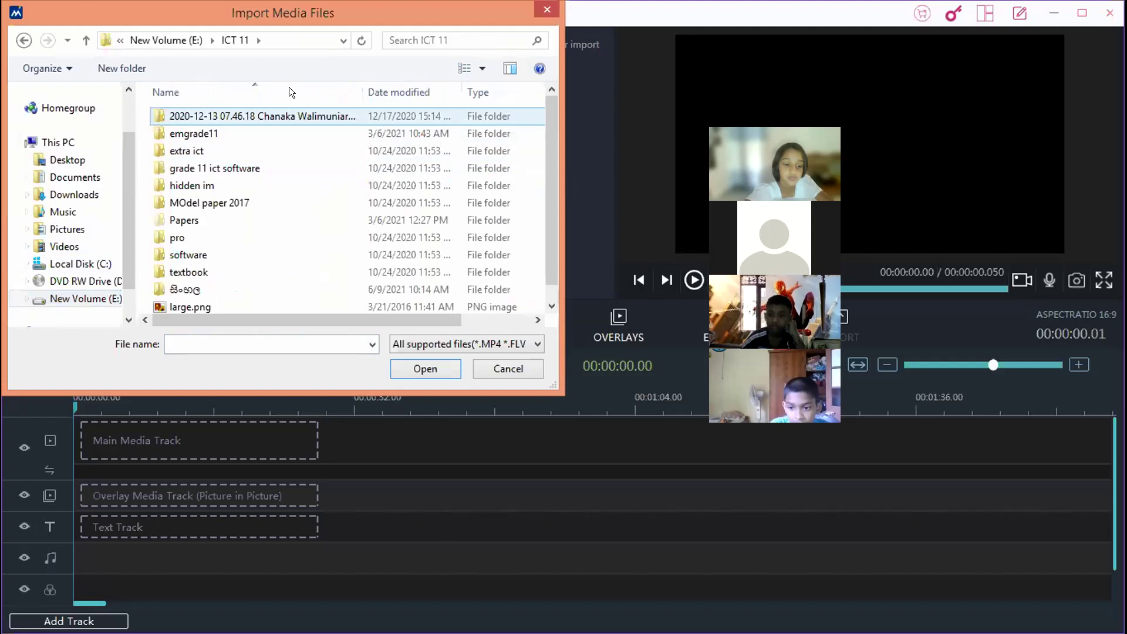
{"action": "left_click", "coordinate": [300, 131]}
{"action": "double_click", "coordinate": [301, 134]}
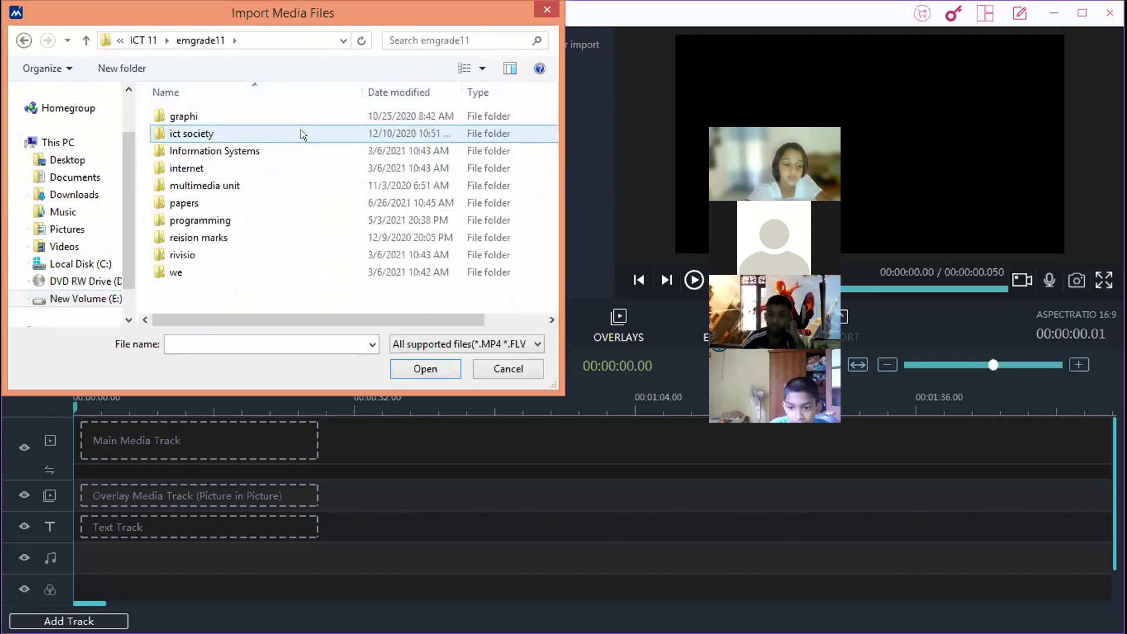
{"action": "left_click", "coordinate": [311, 118]}
{"action": "double_click", "coordinate": [311, 116]}
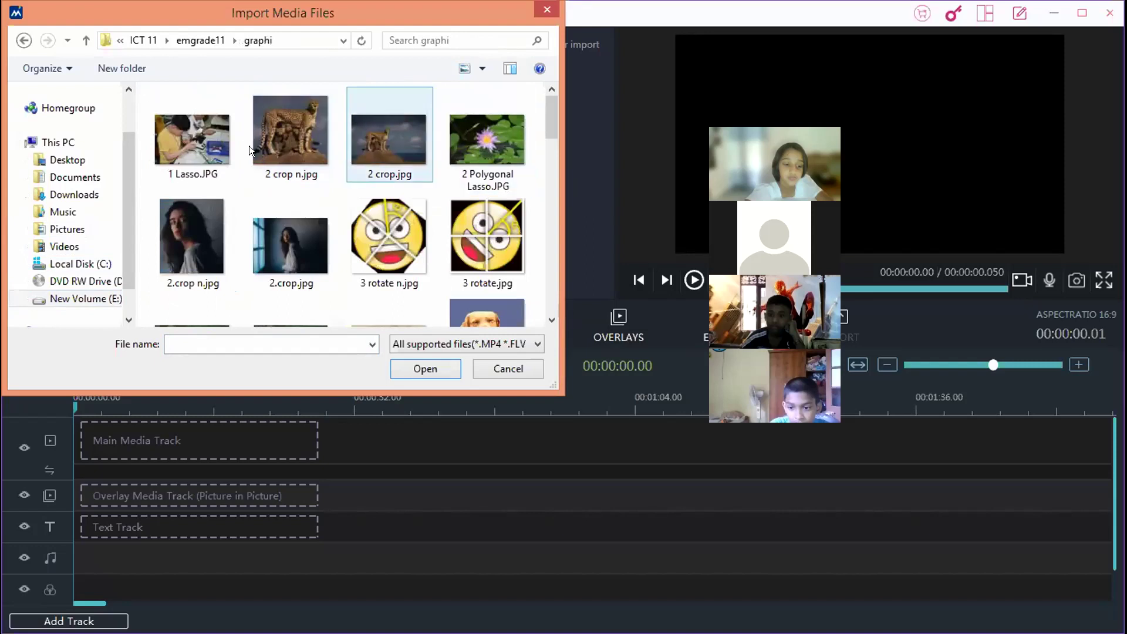
{"action": "left_click", "coordinate": [223, 141]}
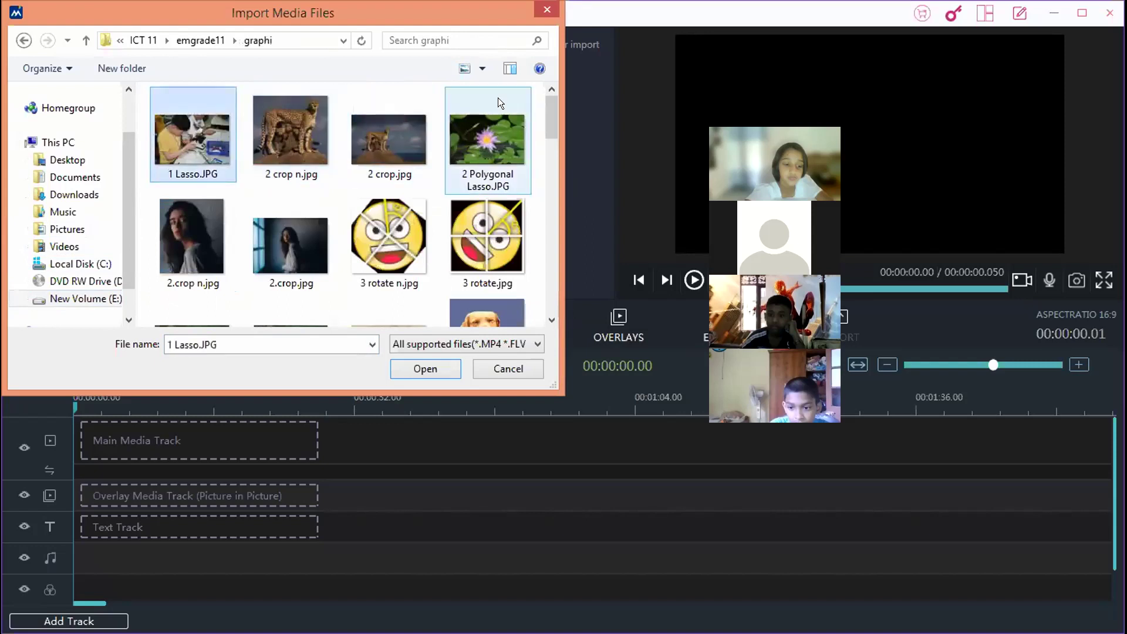
{"action": "mouse_move", "coordinate": [543, 102]}
{"action": "left_mouse_down"}
{"action": "mouse_move", "coordinate": [542, 238]}
{"action": "mouse_move", "coordinate": [523, 91]}
{"action": "left_mouse_up"}
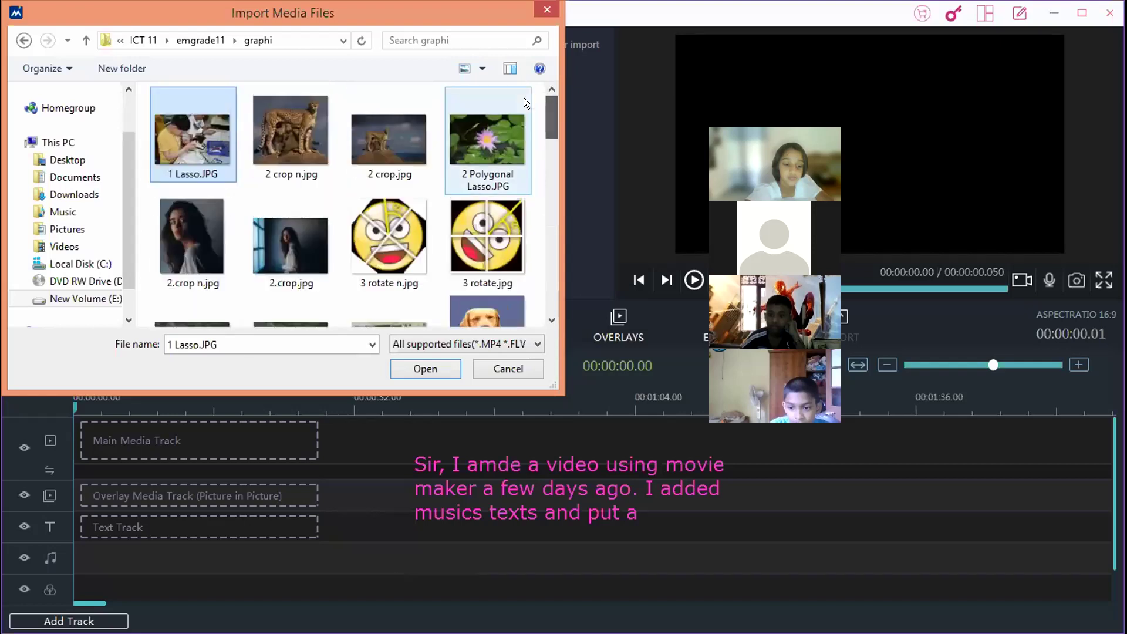
{"action": "left_click", "coordinate": [497, 133], "text": "ctrl"}
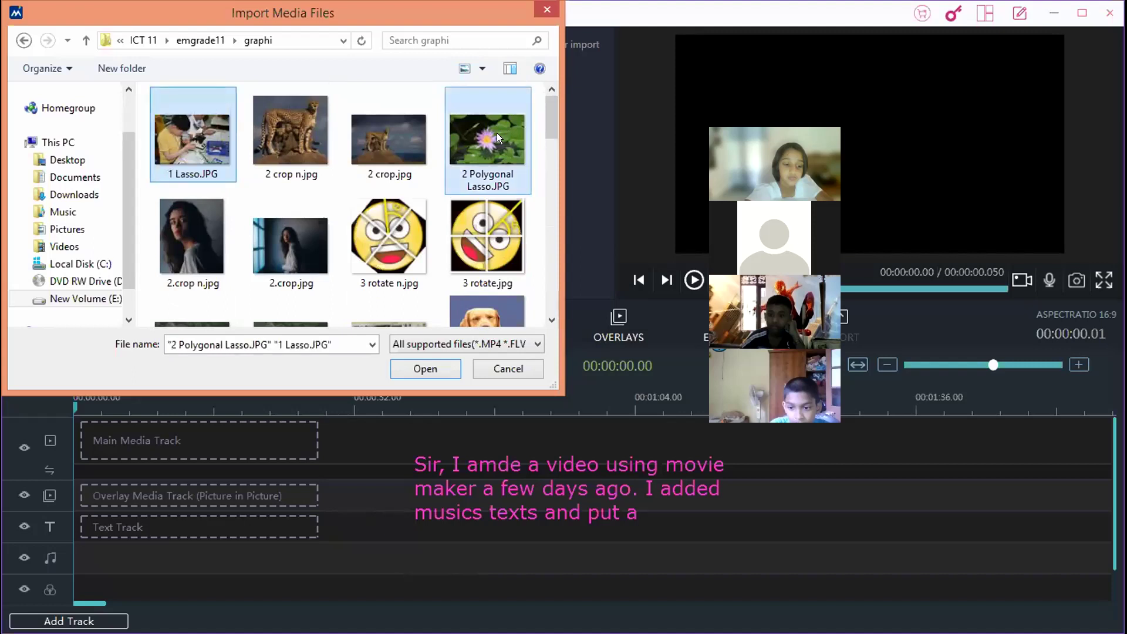
{"action": "left_click", "coordinate": [490, 275], "text": "ctrl"}
{"action": "left_click", "coordinate": [489, 297], "text": "ctrl"}
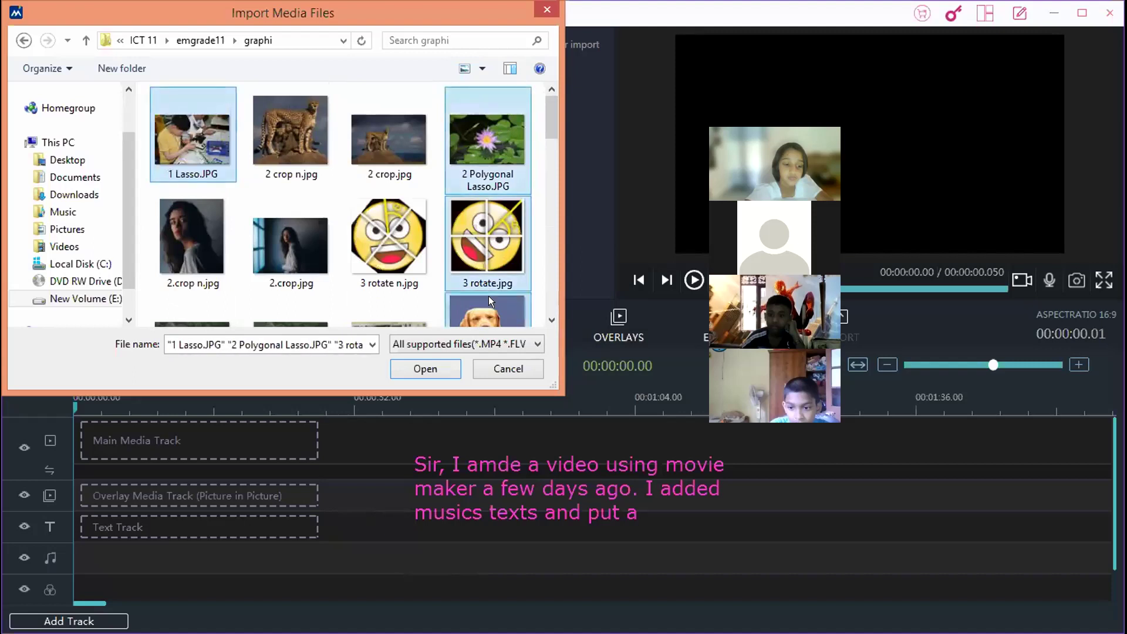
{"action": "left_click", "coordinate": [171, 156], "text": "ctrl"}
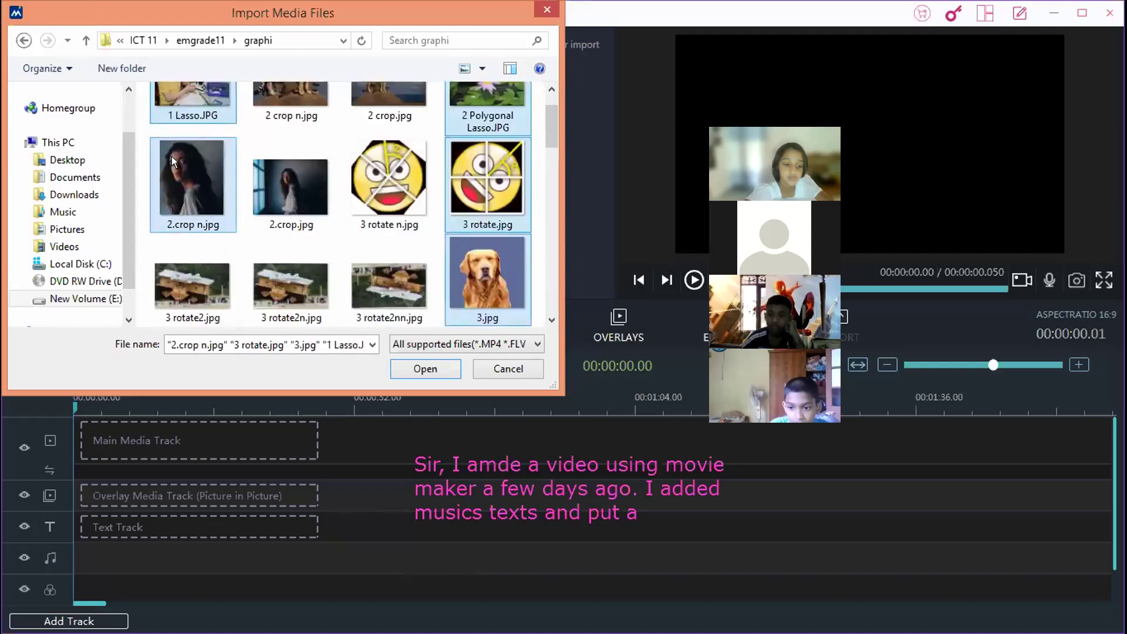
Step: Select 3 rotate2nn.jpg, 3.jpg, 15 smudge.jpg, 12 Red Eye.jpg, 8 Color Replacement.jpg and 9 Erase.jpg together for import
{"action": "mouse_move", "coordinate": [421, 253]}
{"action": "left_mouse_down"}
{"action": "mouse_move", "coordinate": [498, 276]}
{"action": "mouse_move", "coordinate": [544, 309]}
{"action": "left_mouse_up"}
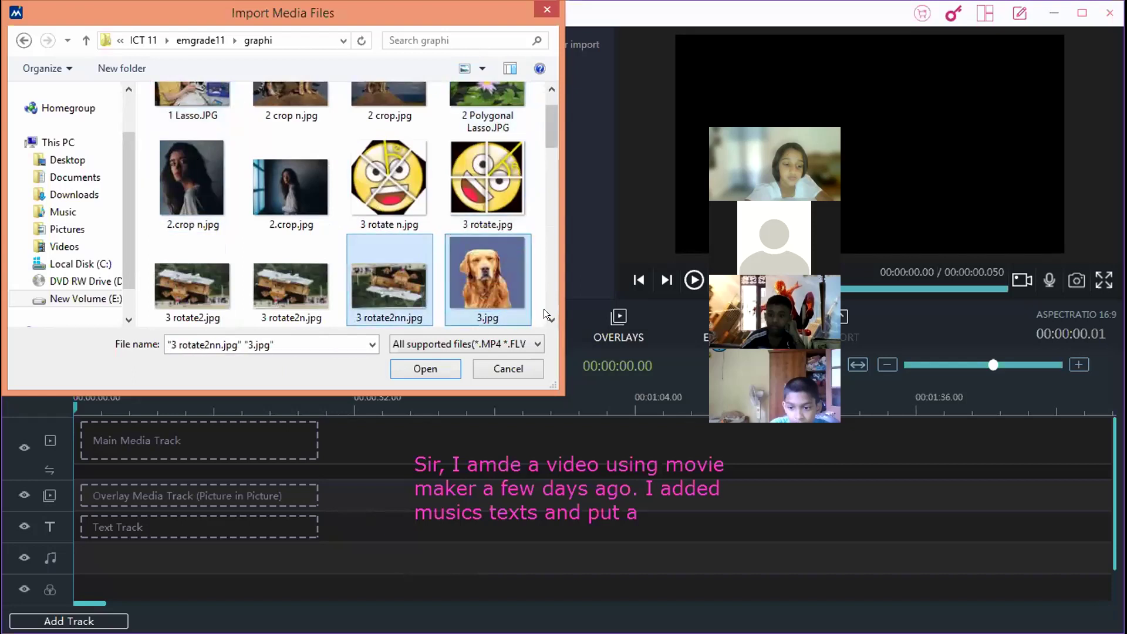
{"action": "scroll", "coordinate": [548, 311], "scroll_direction": "down", "scroll_amount": 5}
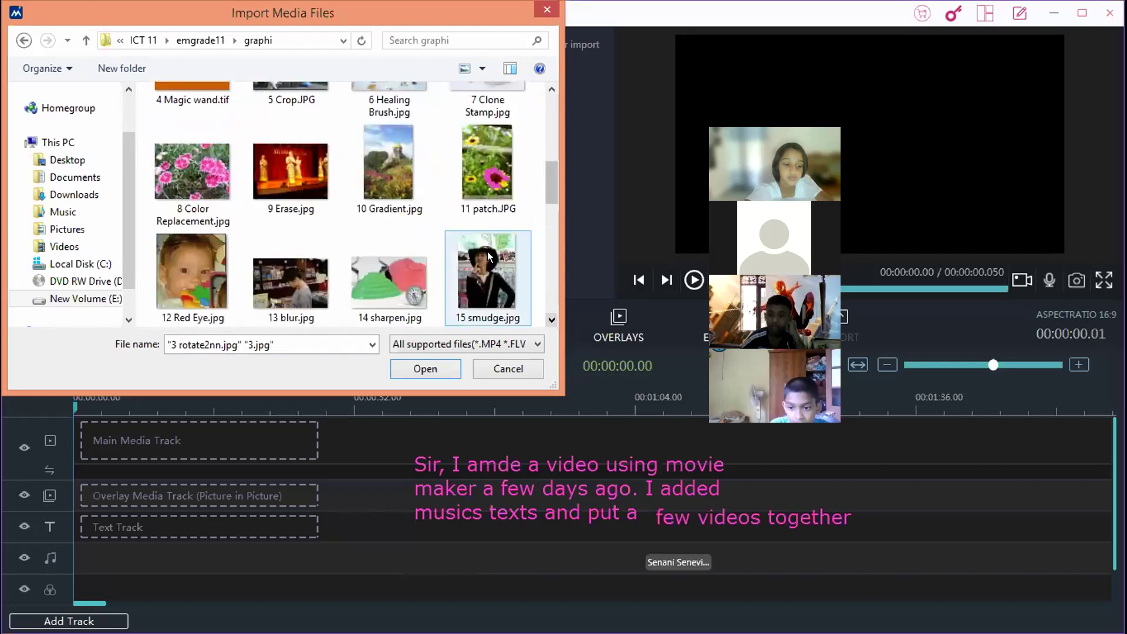
{"action": "left_click", "coordinate": [487, 273], "text": "ctrl"}
{"action": "left_click", "coordinate": [220, 274], "text": "ctrl"}
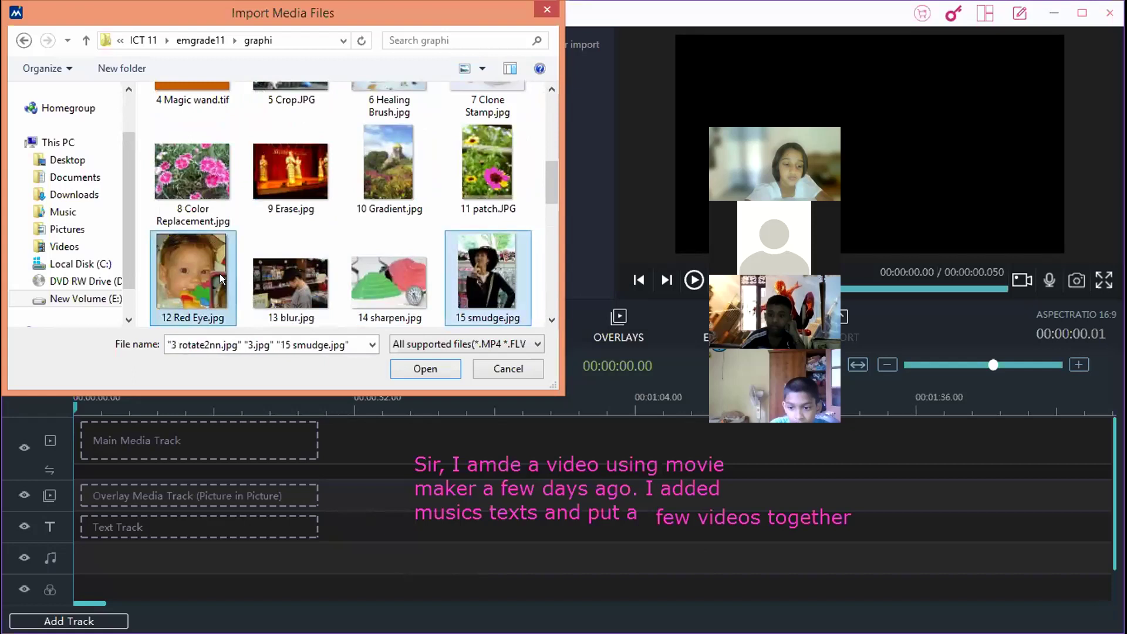
{"action": "left_click", "coordinate": [186, 172], "text": "ctrl"}
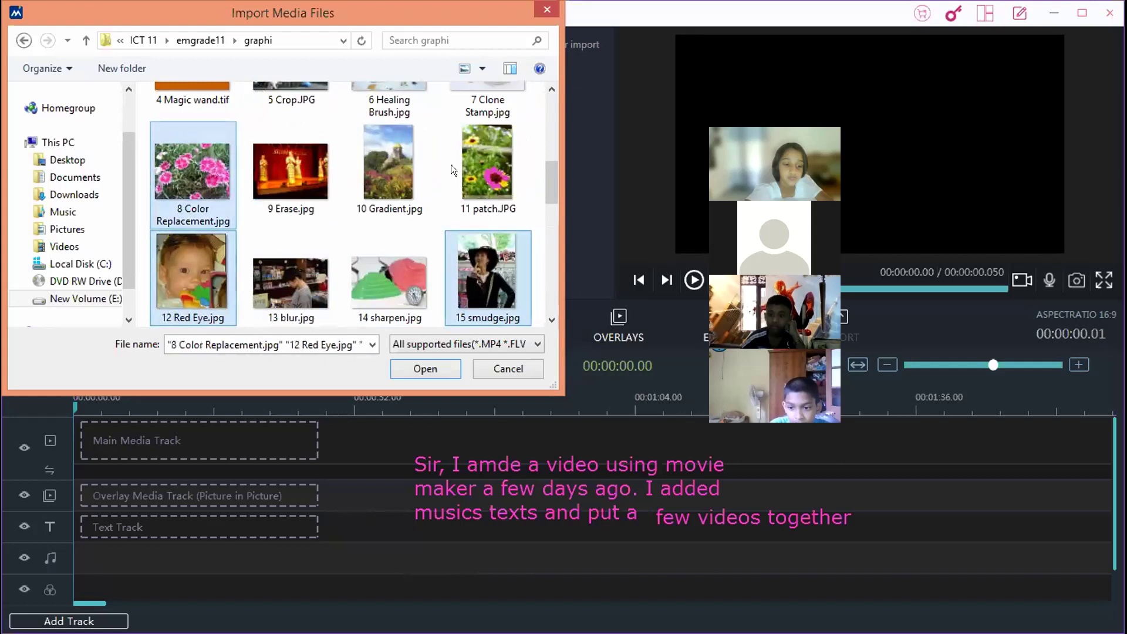
{"action": "left_click", "coordinate": [315, 155], "text": "ctrl"}
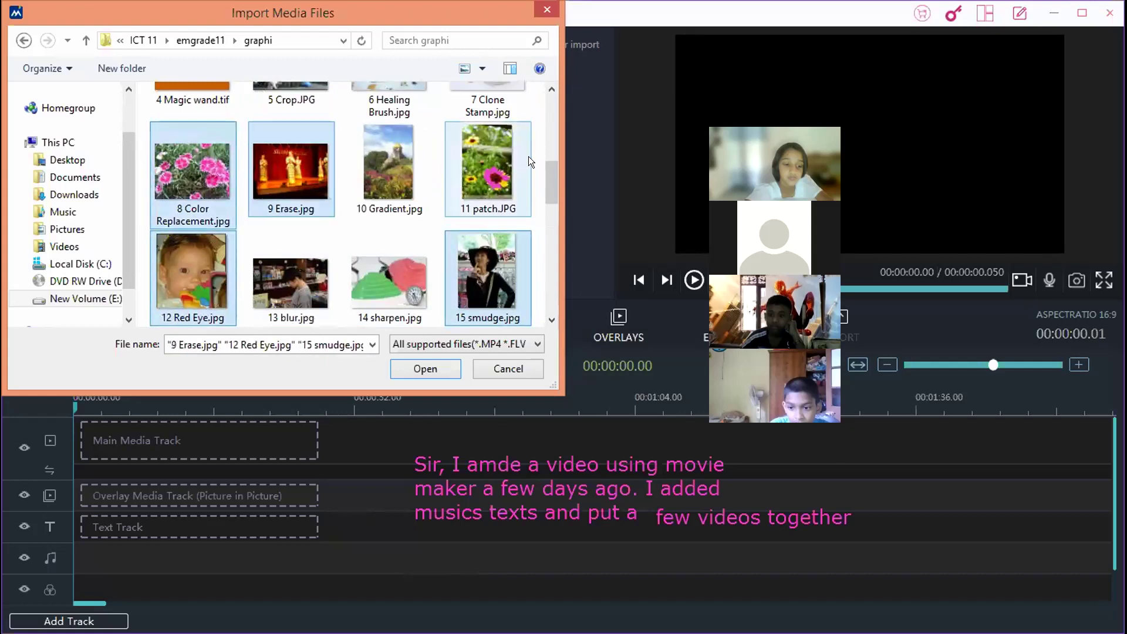
Step: Add 6 Healing Brush.jpg, 5 Crop.JPG and 4 Magic wand.tif to the selection and import all the selected images
{"action": "scroll", "coordinate": [541, 170], "scroll_direction": "up", "scroll_amount": 1}
{"action": "scroll", "coordinate": [541, 153], "scroll_direction": "up", "scroll_amount": 1}
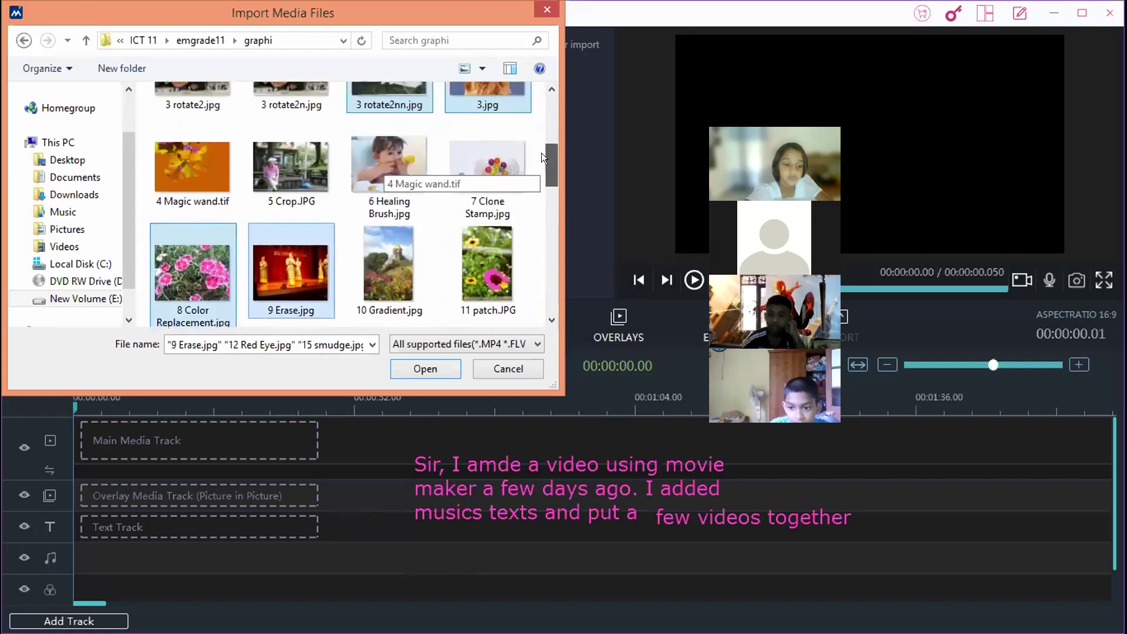
{"action": "left_click", "coordinate": [399, 190], "text": "ctrl"}
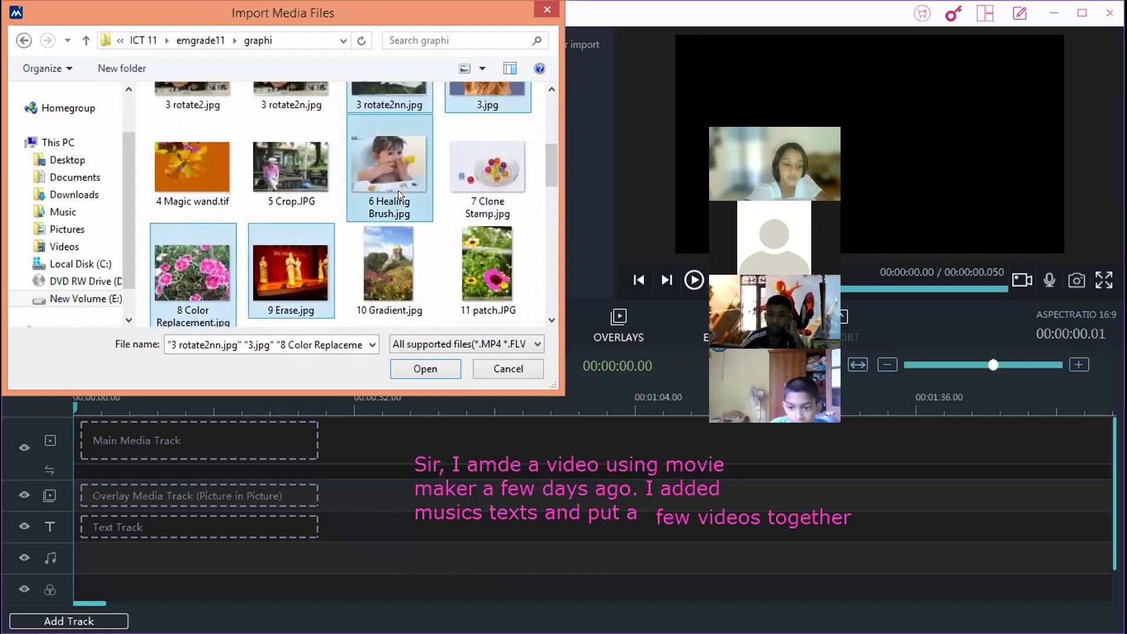
{"action": "left_click", "coordinate": [271, 173], "text": "ctrl"}
{"action": "left_click", "coordinate": [198, 196], "text": "ctrl"}
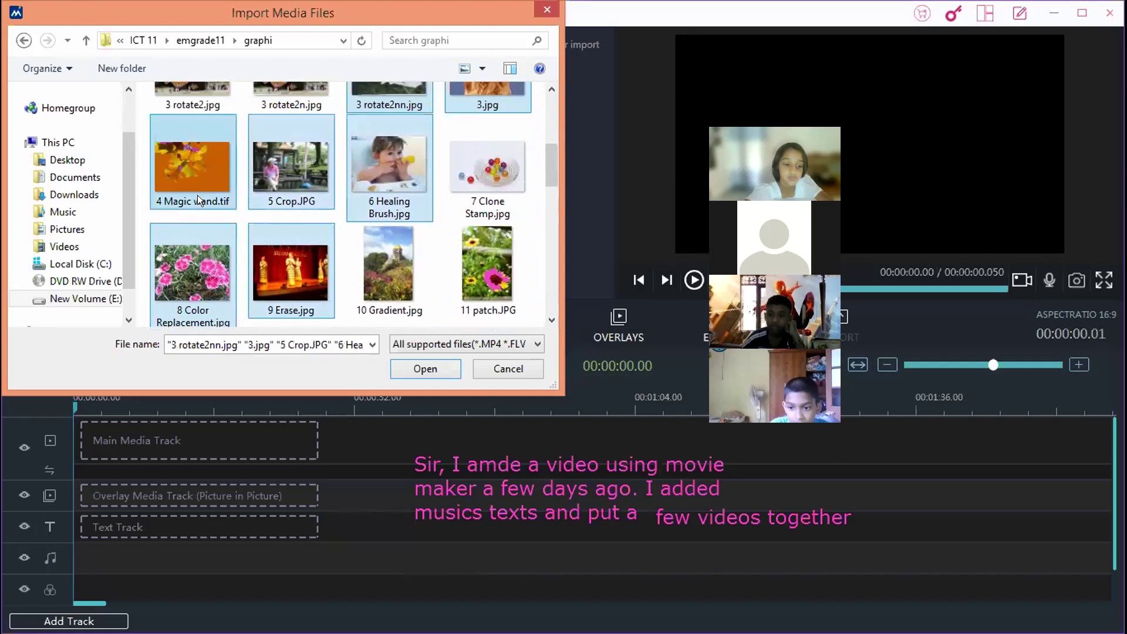
{"action": "left_click", "coordinate": [424, 367]}
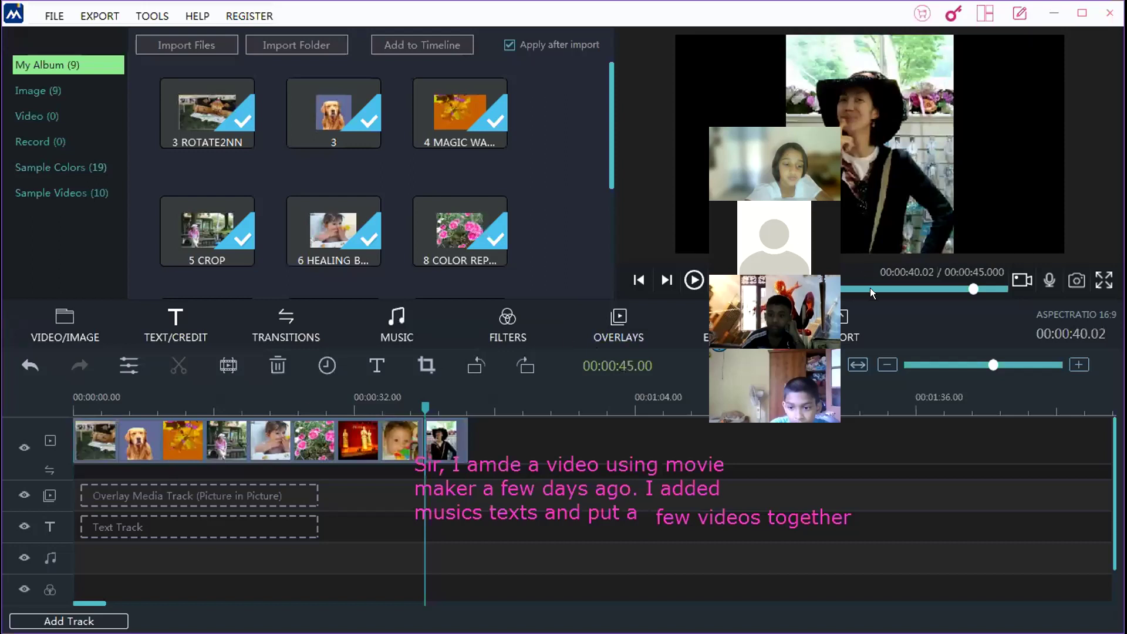
Step: Rewind the preview to about one second, play the image sequence and pause it on the autumn leaves image
{"action": "left_click_drag", "start_coordinate": [967, 288], "coordinate": [684, 287]}
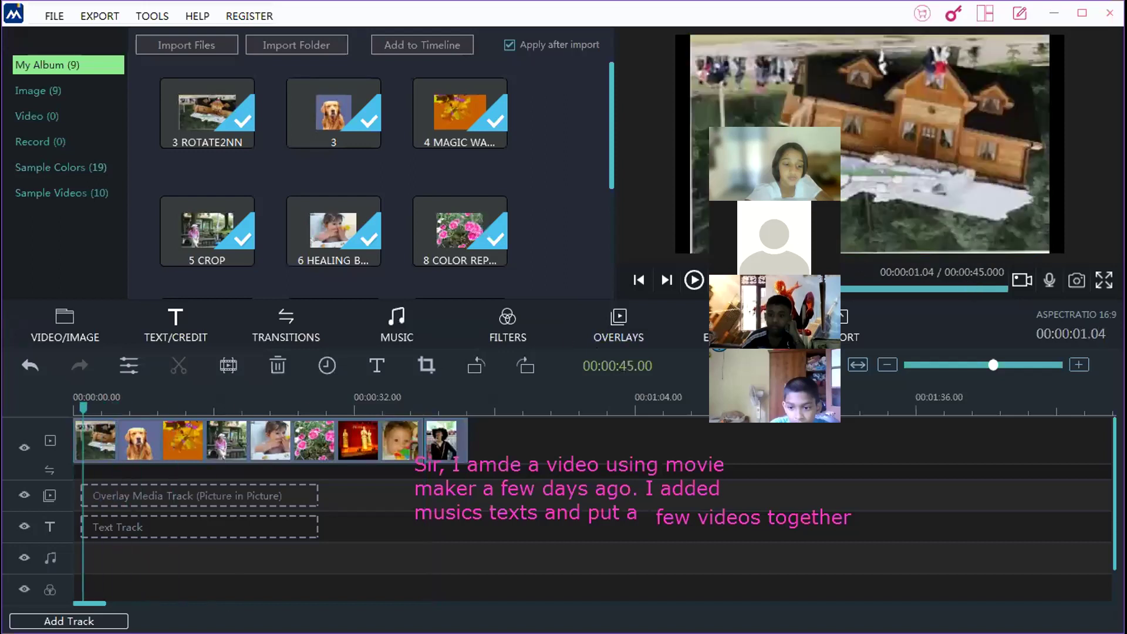
{"action": "left_click", "coordinate": [693, 281]}
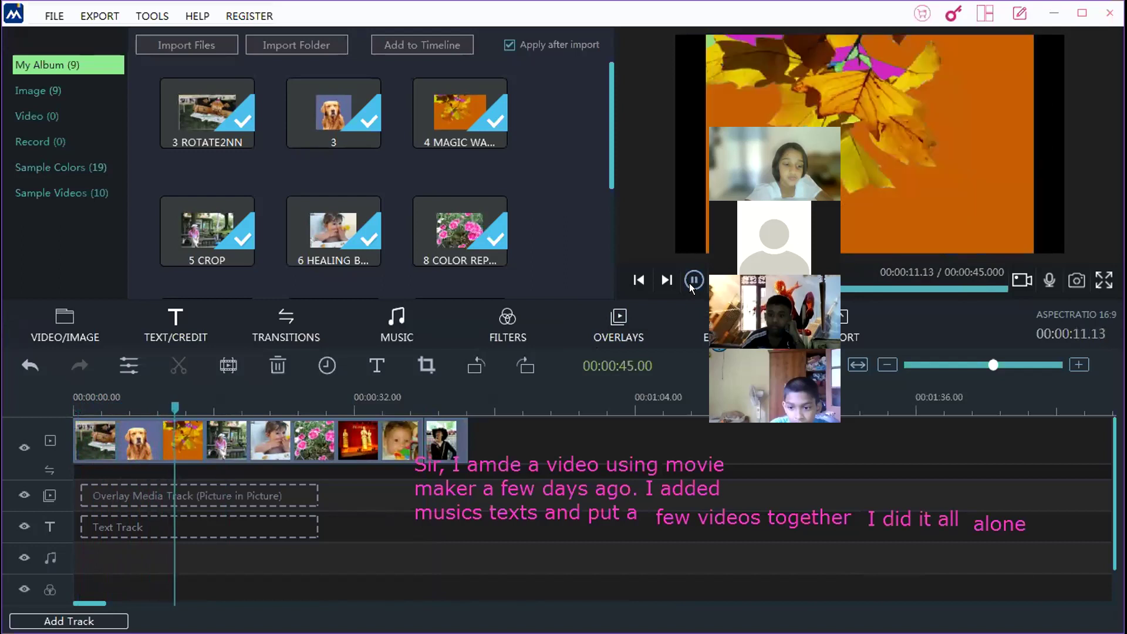
{"action": "key", "text": "space"}
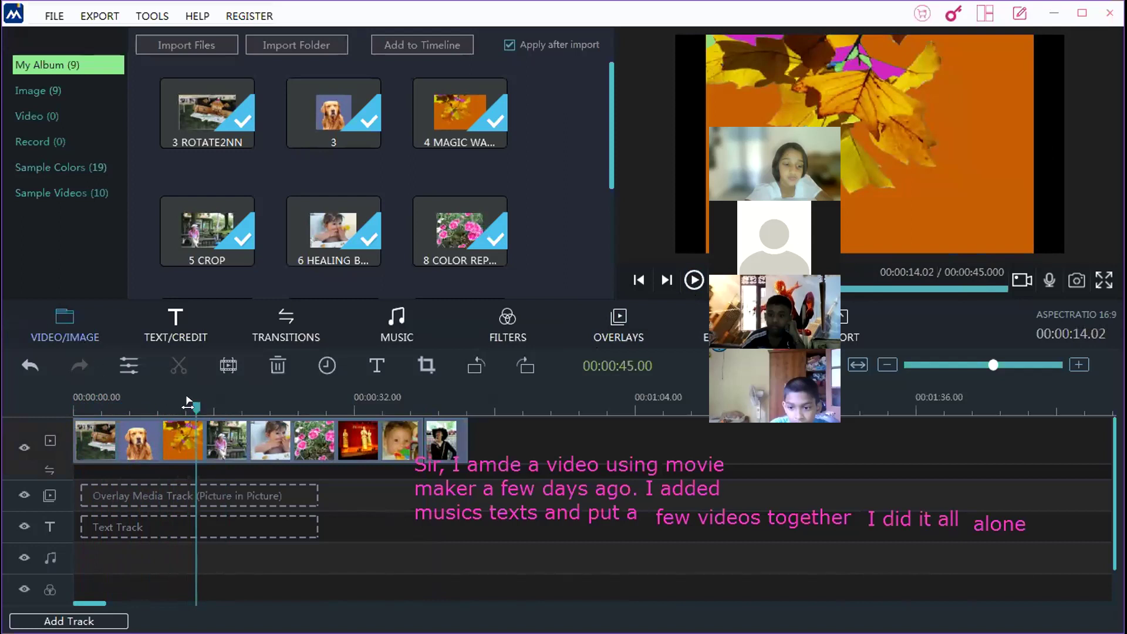
Step: Return the playhead to the start, preview the open 5 title preset and apply it to the timeline for editing
{"action": "left_click_drag", "start_coordinate": [188, 404], "coordinate": [7, 403]}
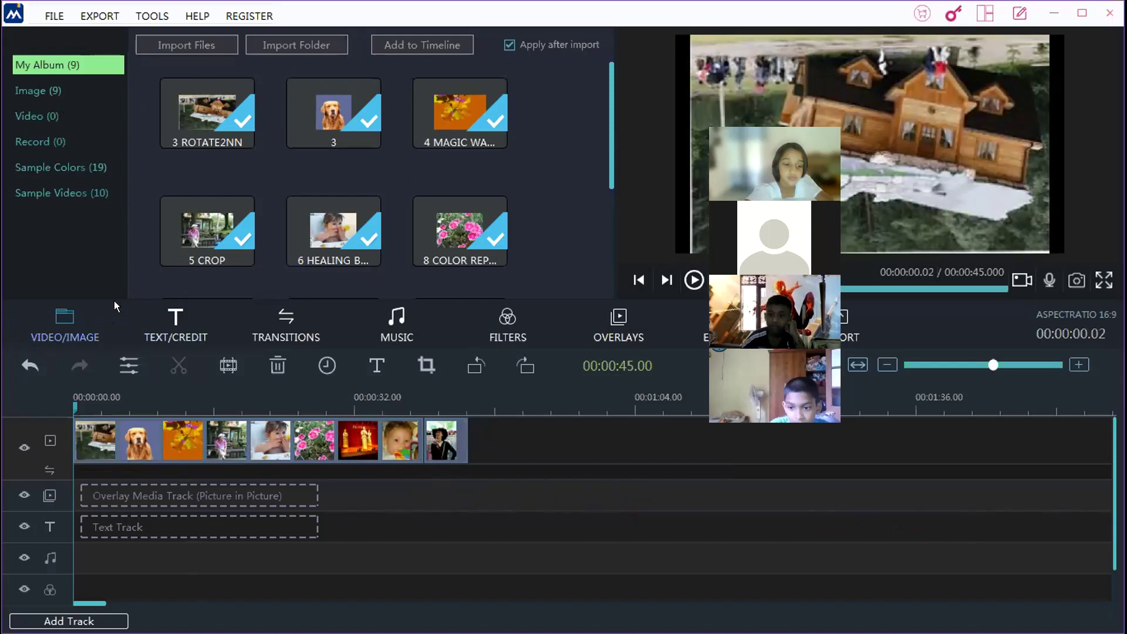
{"action": "left_click", "coordinate": [173, 314]}
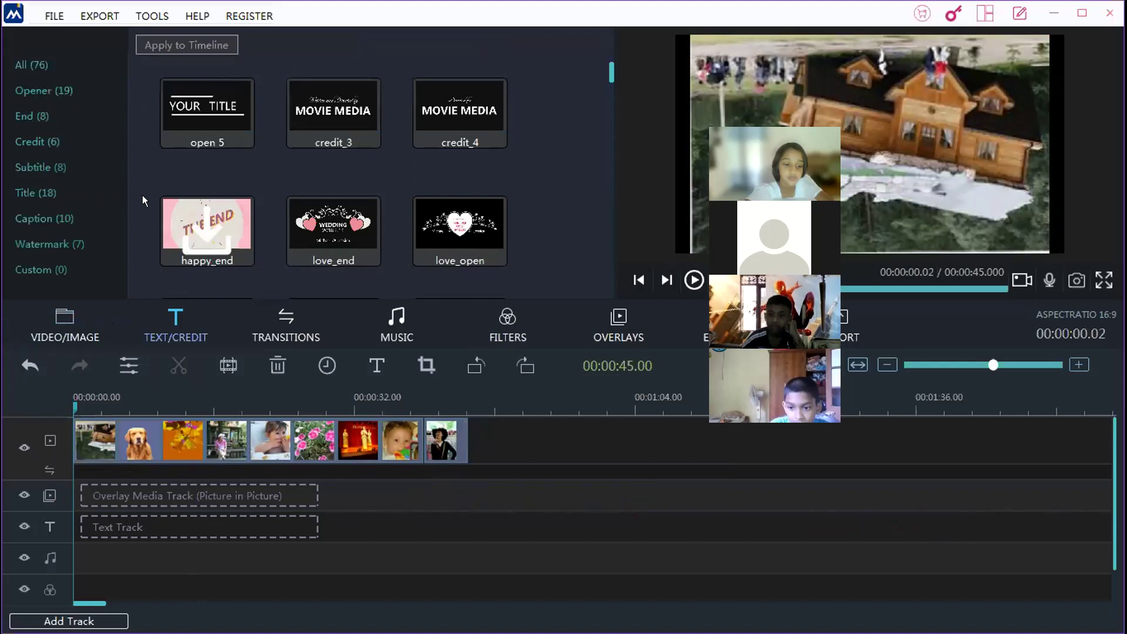
{"action": "left_click", "coordinate": [210, 101]}
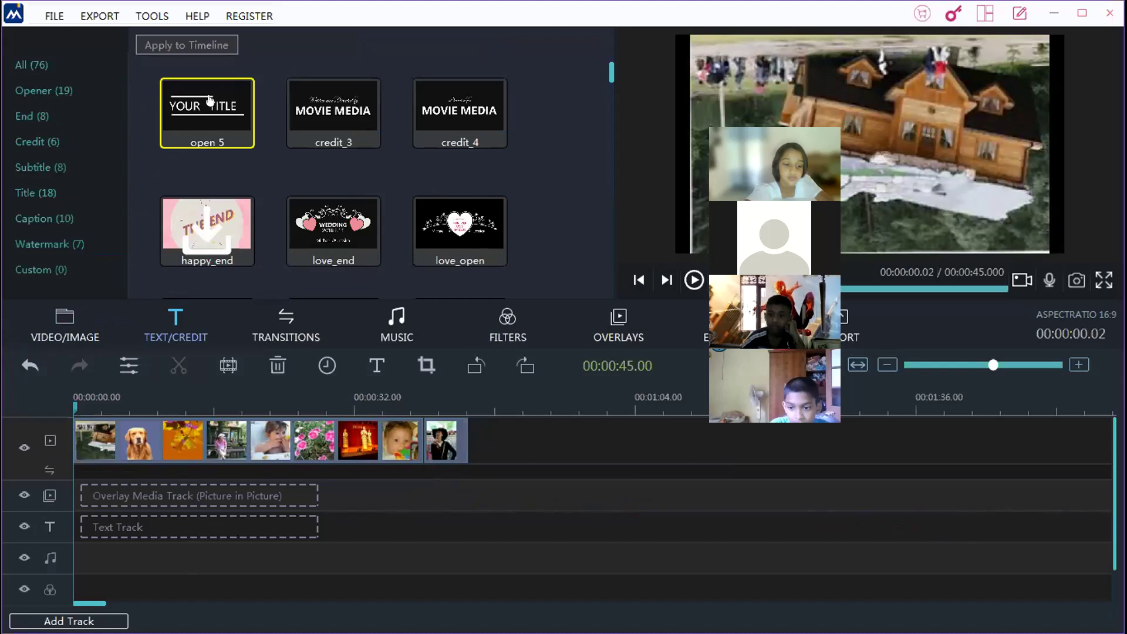
{"action": "left_click", "coordinate": [210, 101]}
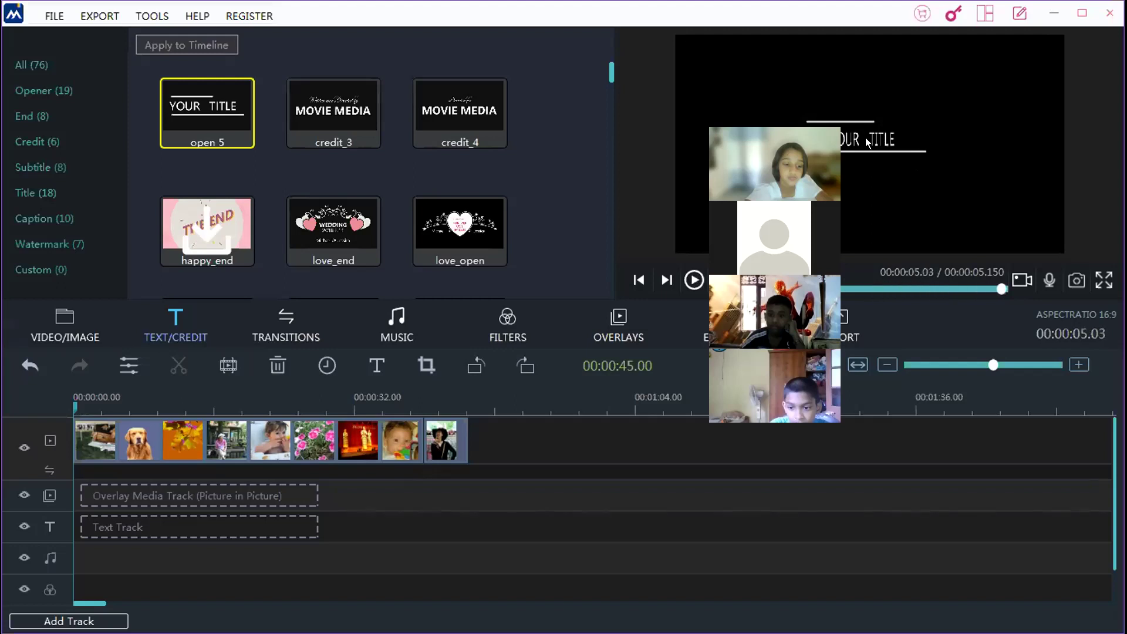
{"action": "right_click", "coordinate": [194, 108]}
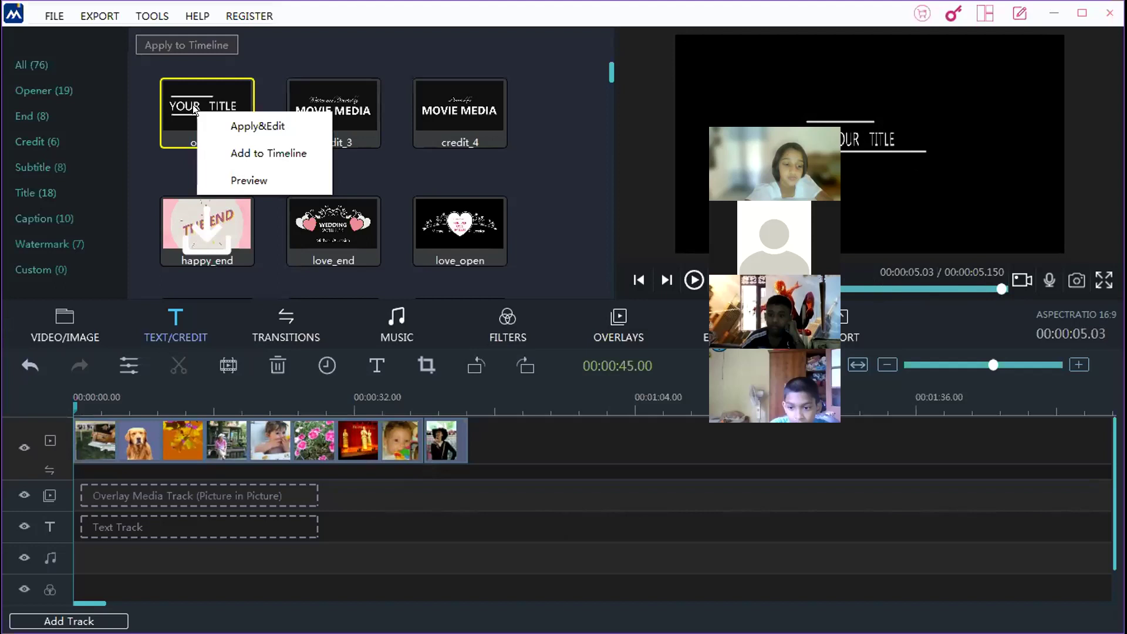
{"action": "left_click", "coordinate": [259, 125]}
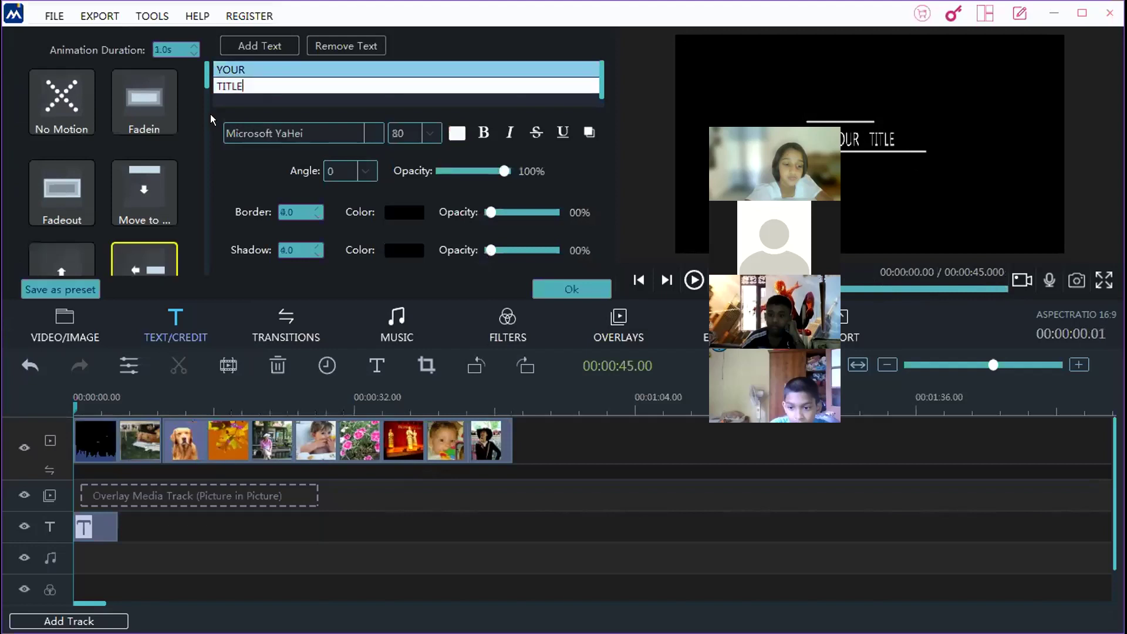
Step: Replace the title's YOUR text with "My First Video"
{"action": "left_click", "coordinate": [862, 137]}
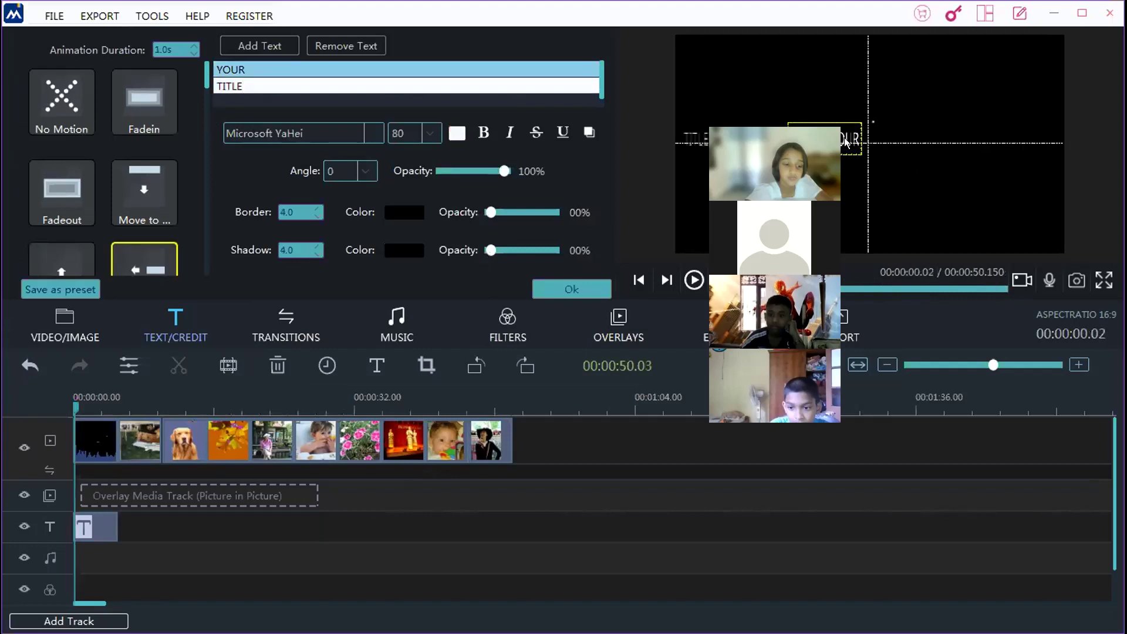
{"action": "double_click", "coordinate": [845, 143]}
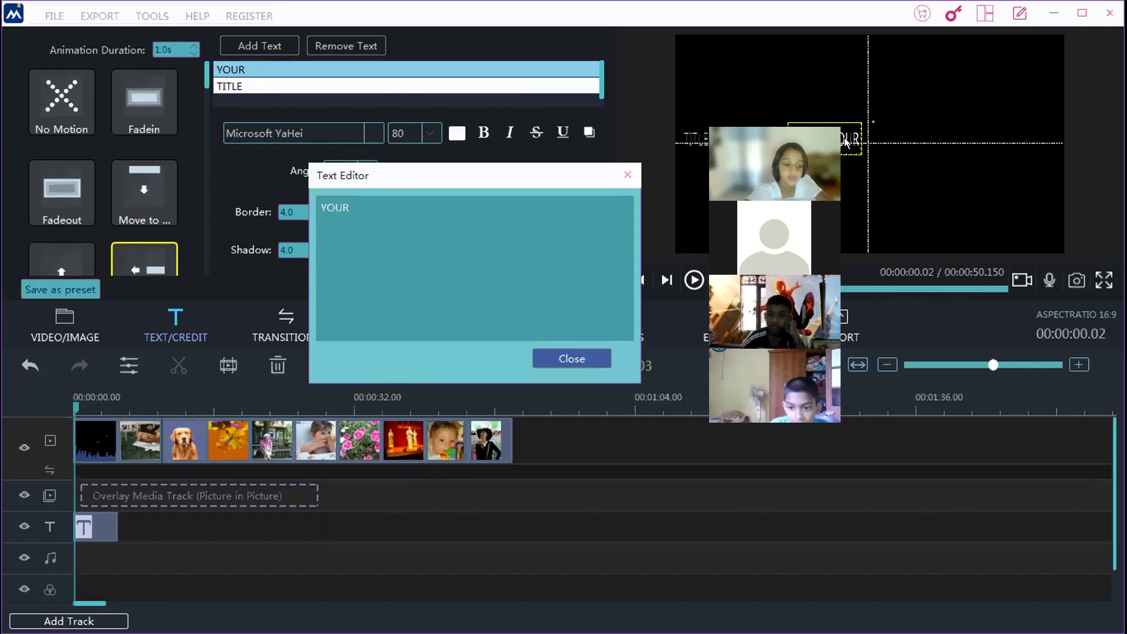
{"action": "double_click", "coordinate": [339, 207]}
{"action": "type", "text": "My"}
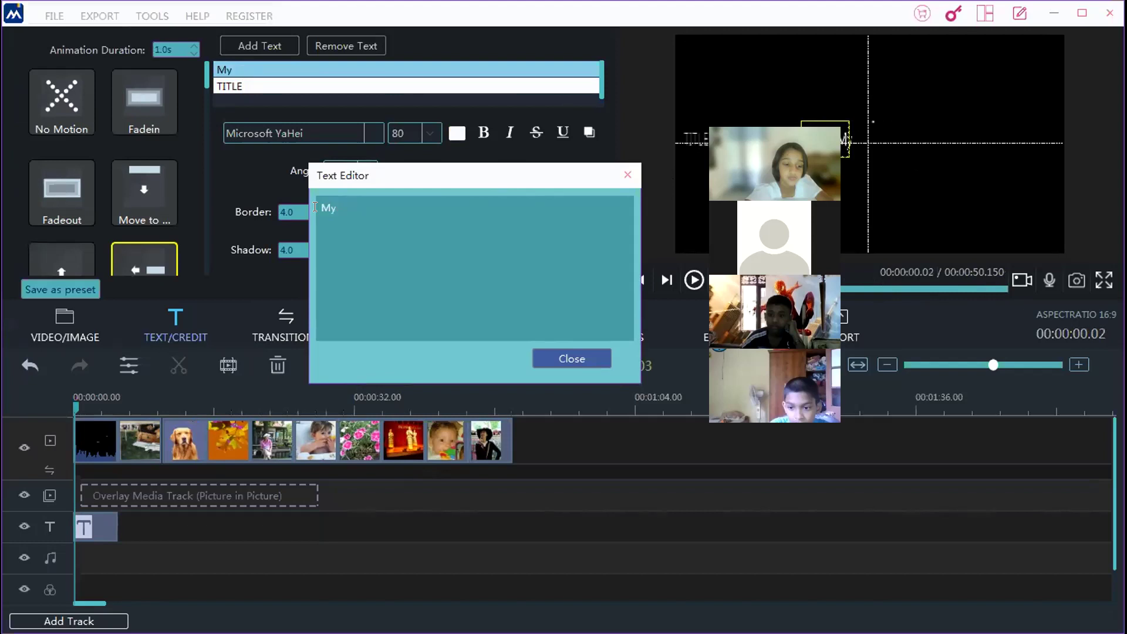
{"action": "type", "text": " First Video"}
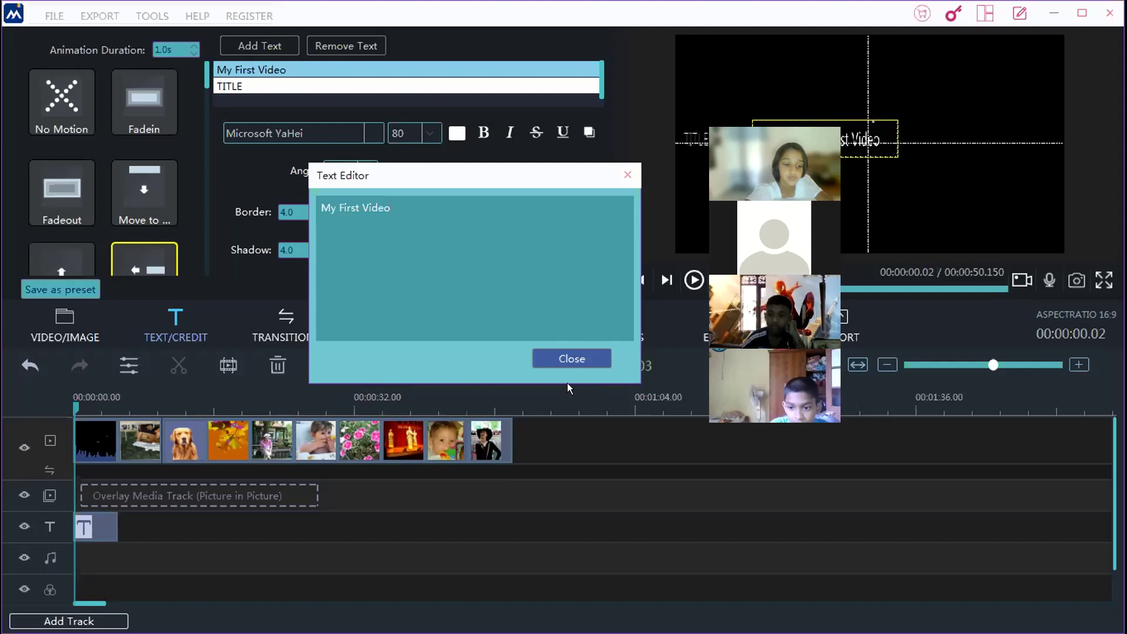
{"action": "left_click", "coordinate": [580, 354]}
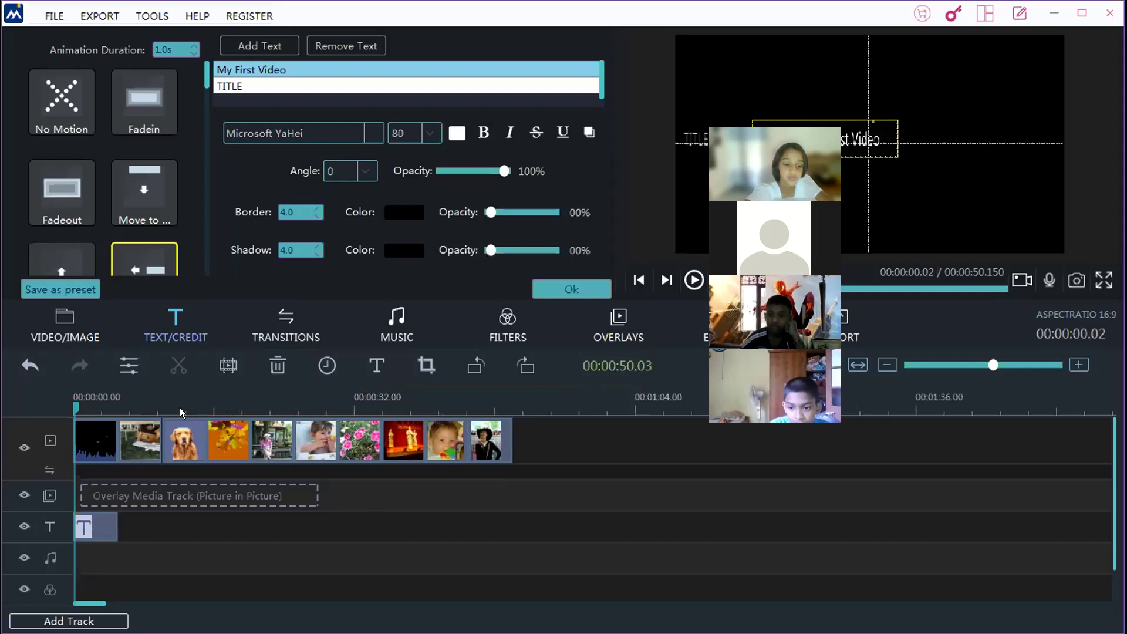
Step: Select the last image on the timeline and check the options offered for the happy_end text preset
{"action": "left_click", "coordinate": [144, 421]}
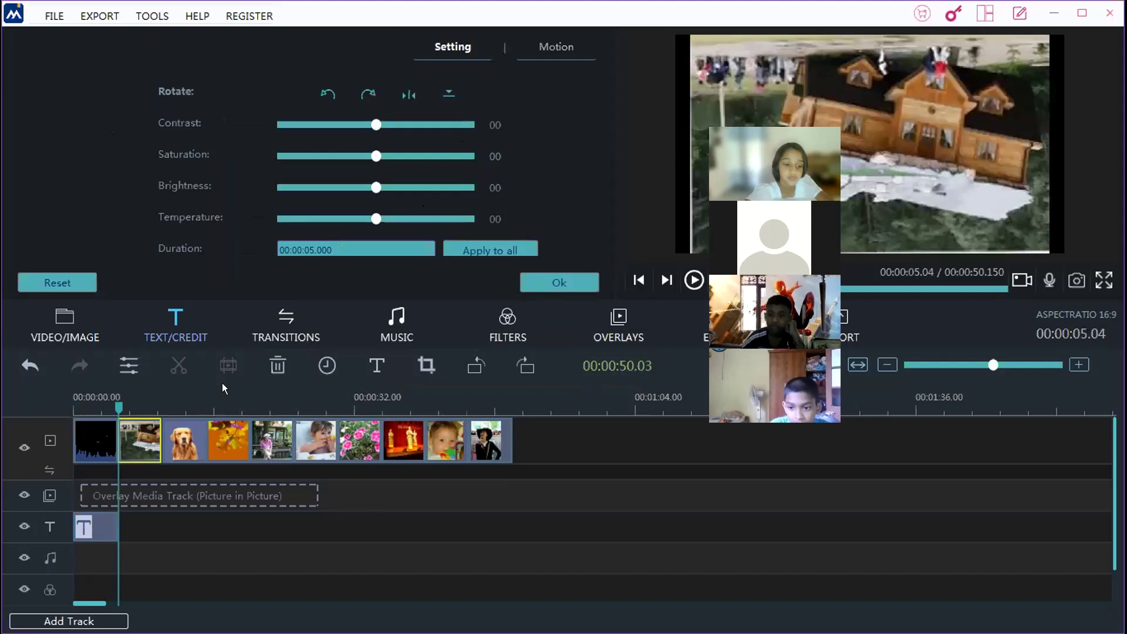
{"action": "left_click", "coordinate": [489, 437]}
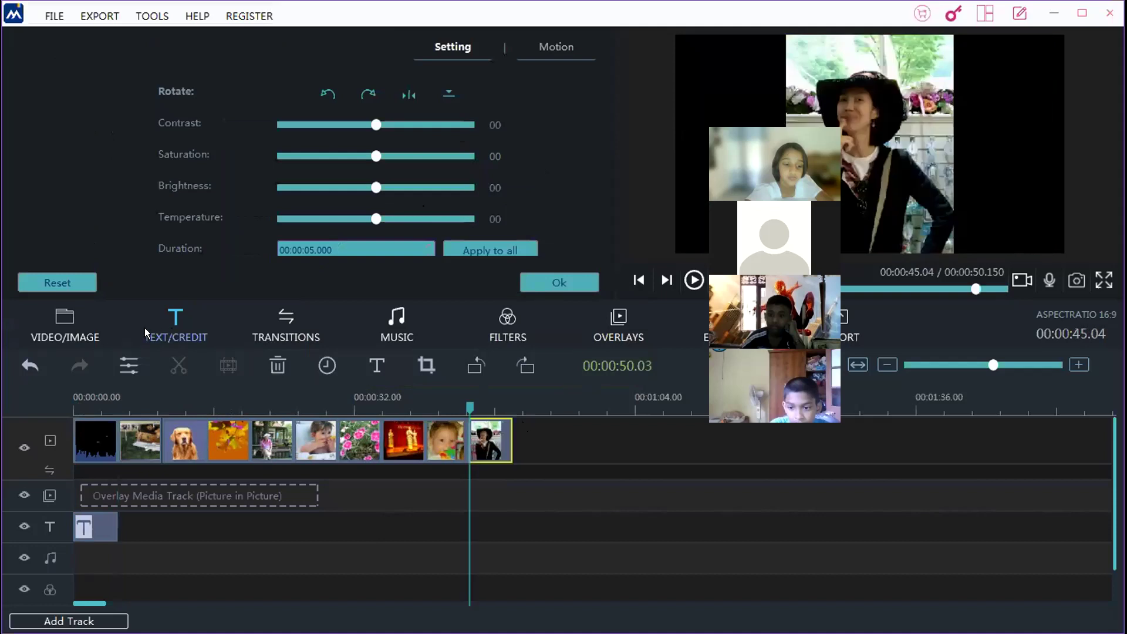
{"action": "left_click", "coordinate": [192, 328]}
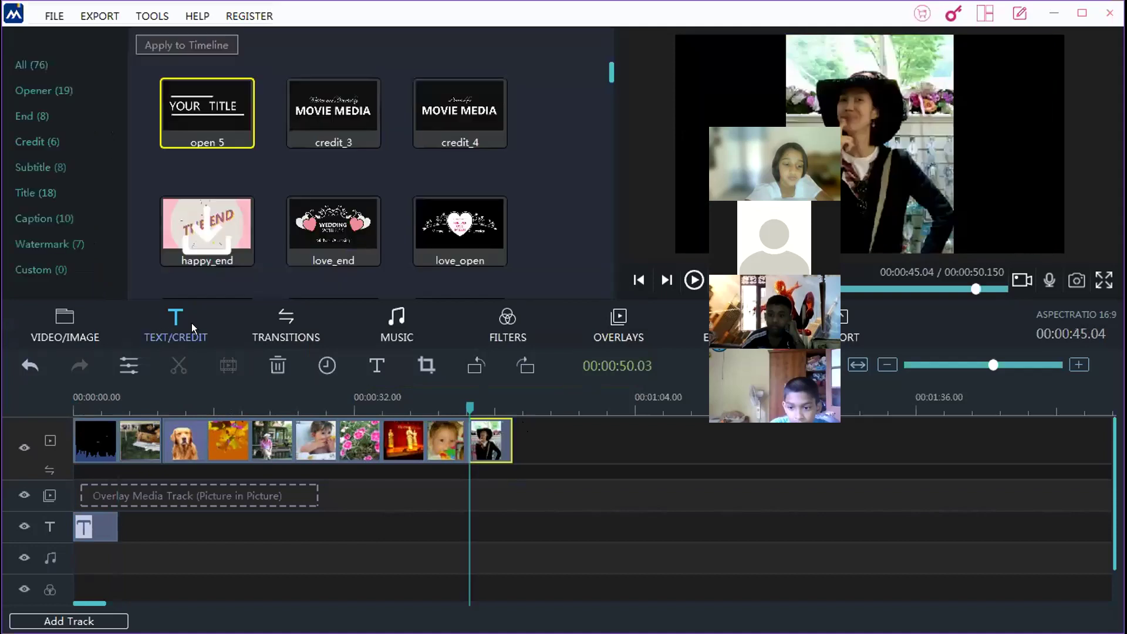
{"action": "right_click", "coordinate": [206, 230]}
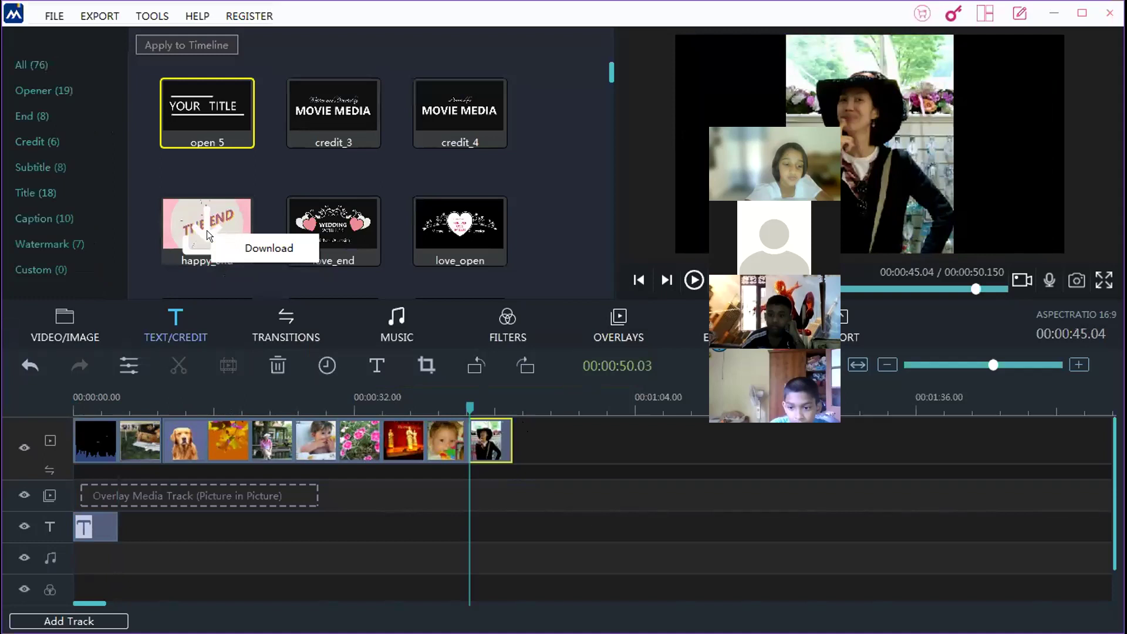
{"action": "key", "text": "Escape"}
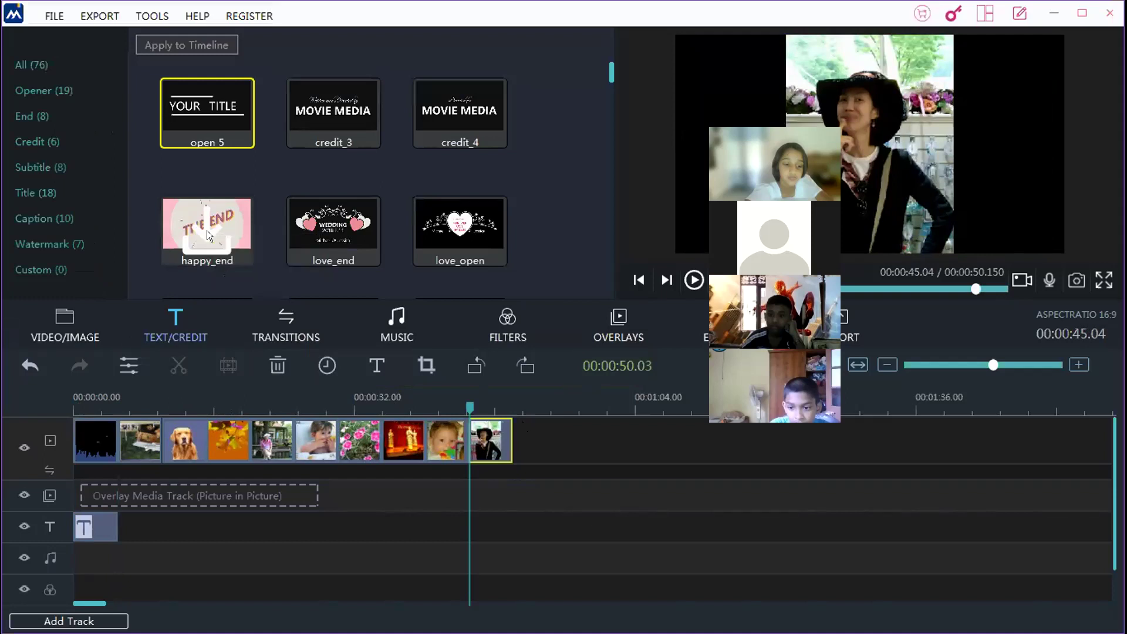
{"action": "right_click", "coordinate": [204, 210]}
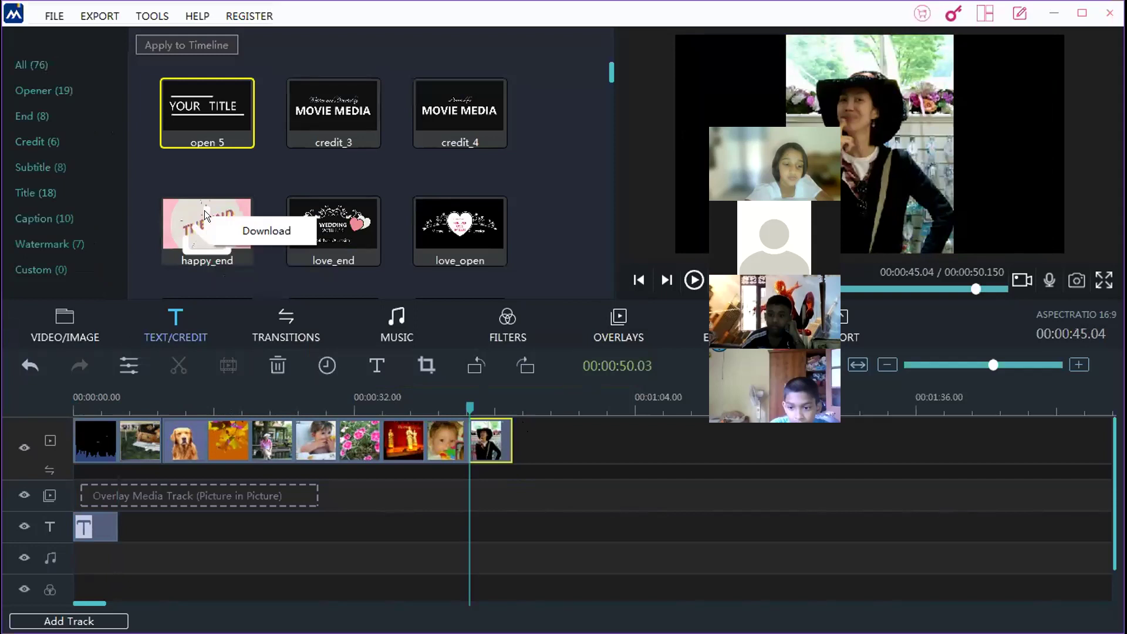
{"action": "right_click", "coordinate": [198, 208]}
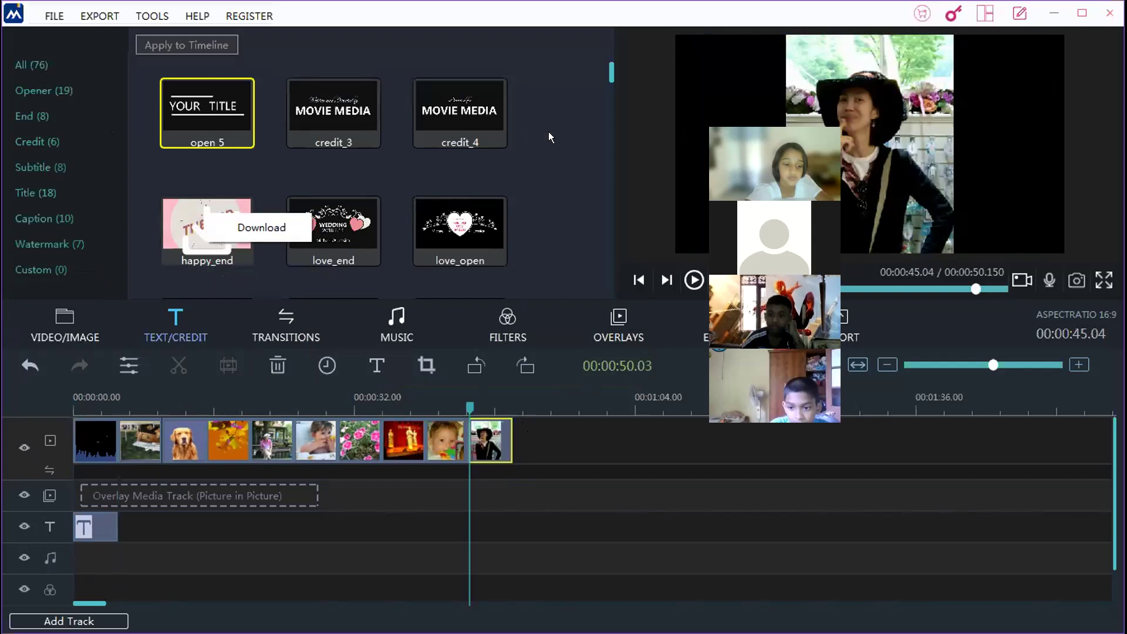
Step: Choose the love_open preset from the text and credit library and apply it to the timeline for editing
{"action": "left_click", "coordinate": [209, 100]}
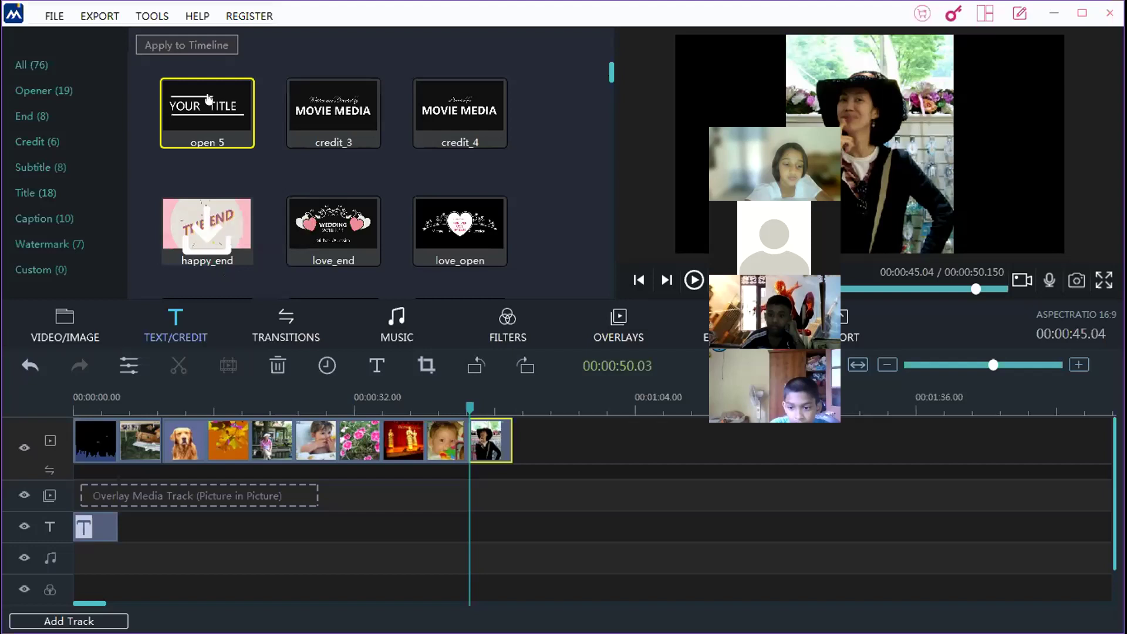
{"action": "left_click", "coordinate": [339, 246]}
{"action": "left_click", "coordinate": [461, 232]}
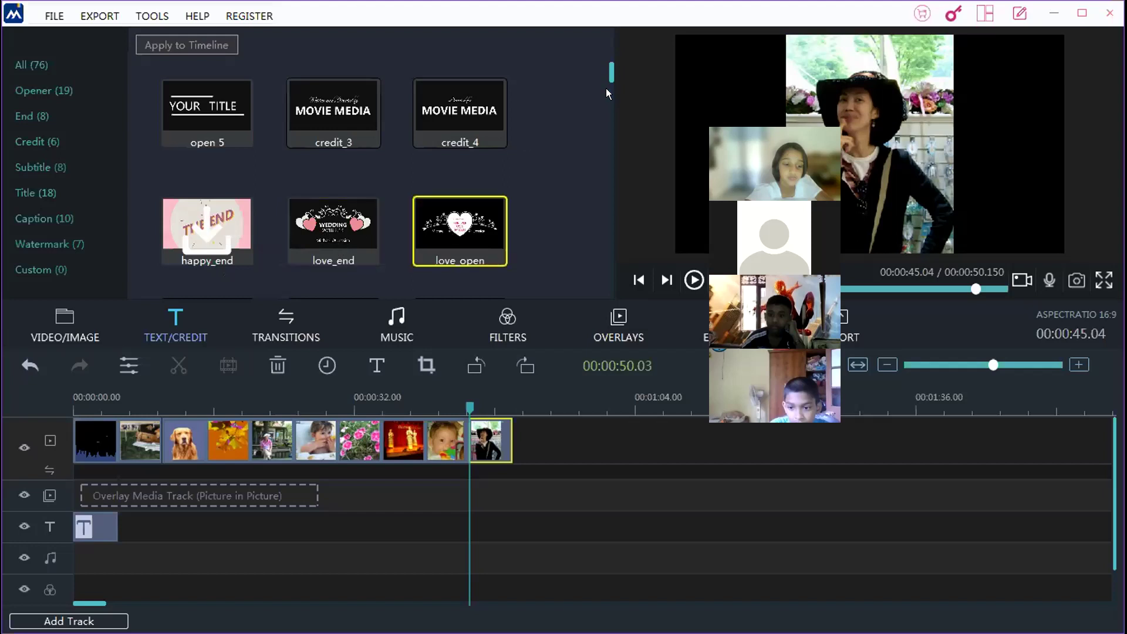
{"action": "scroll", "coordinate": [606, 90], "scroll_direction": "down", "scroll_amount": 3}
{"action": "mouse_move", "coordinate": [606, 90]}
{"action": "left_mouse_down"}
{"action": "mouse_move", "coordinate": [596, 309]}
{"action": "mouse_move", "coordinate": [614, 79]}
{"action": "left_mouse_up"}
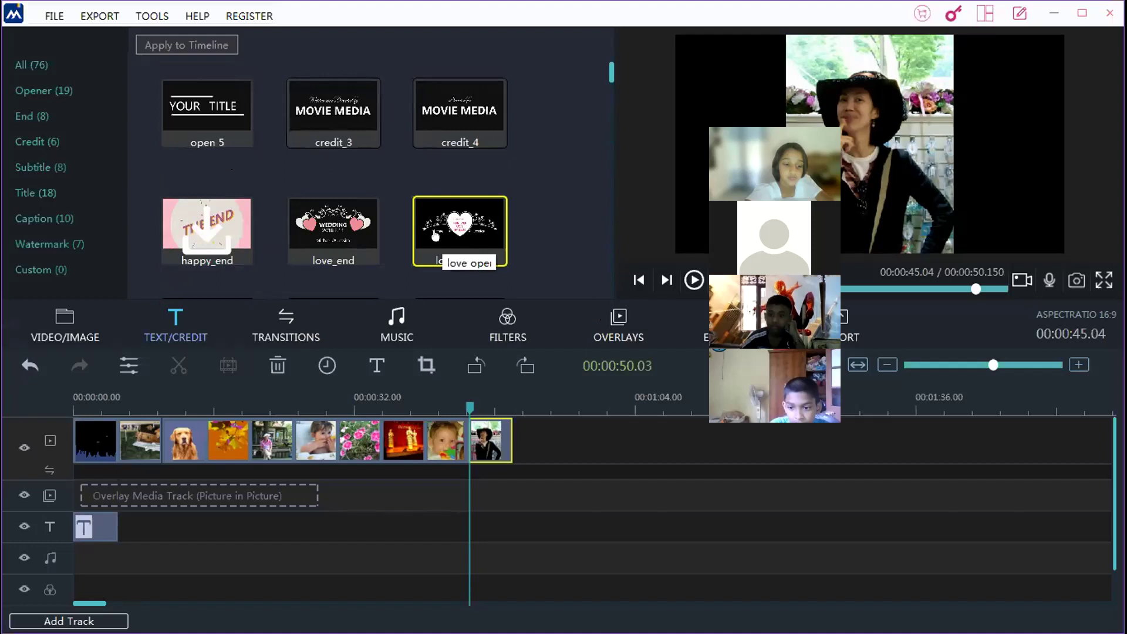
{"action": "right_click", "coordinate": [459, 209]}
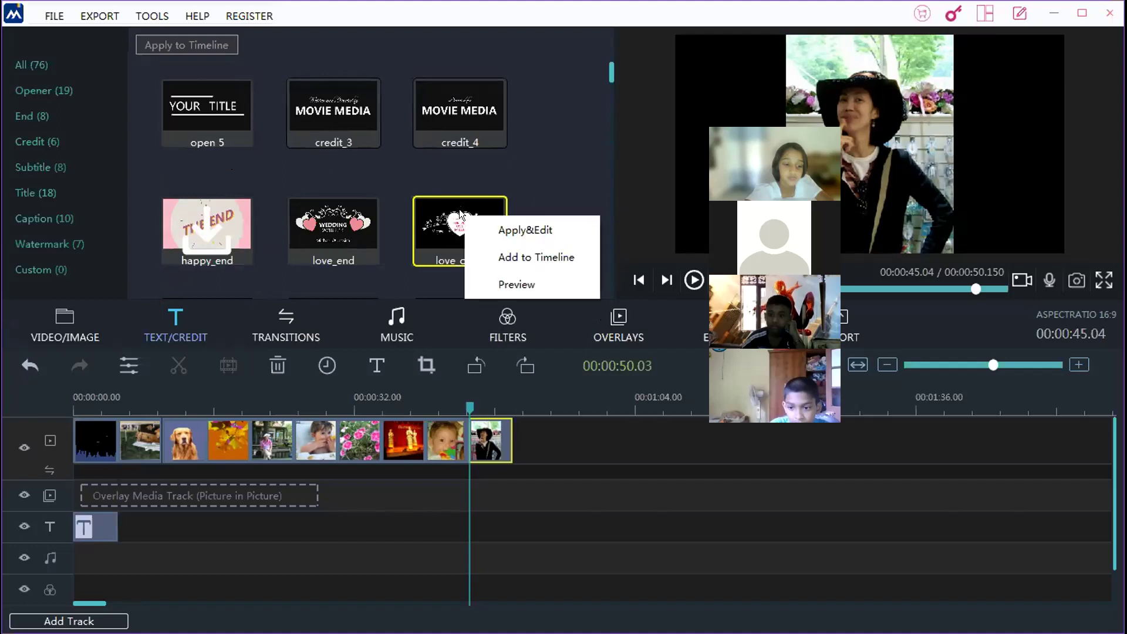
{"action": "left_click", "coordinate": [497, 234]}
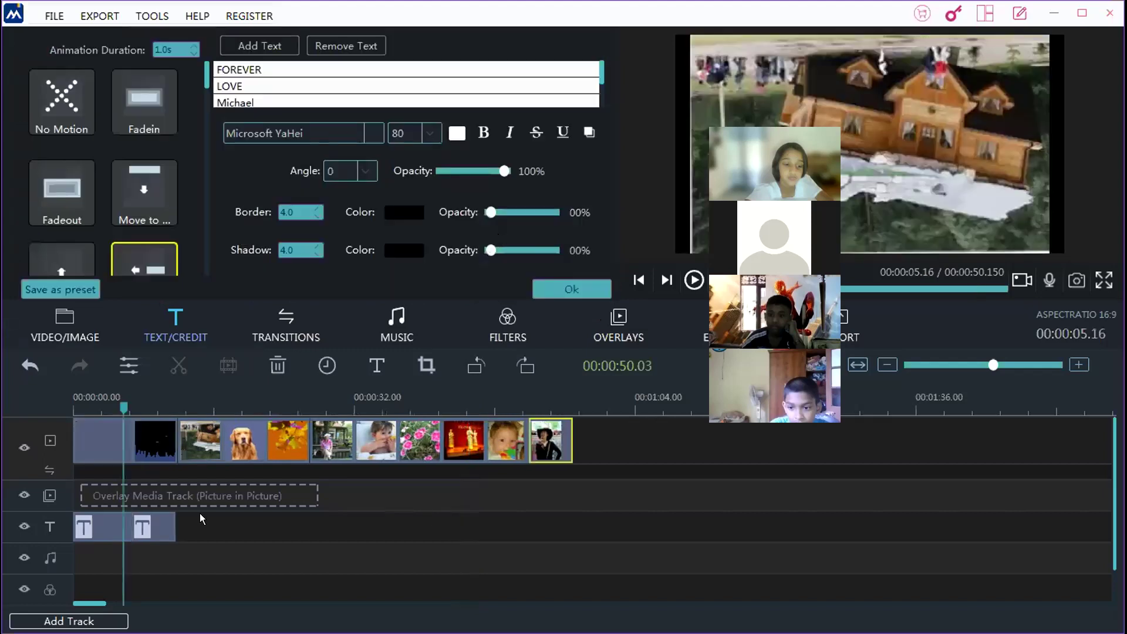
Step: Move the My First Video title clip behind the last image and replace its TITLE text with "THE END"
{"action": "left_click", "coordinate": [141, 514]}
{"action": "left_click_drag", "start_coordinate": [141, 514], "coordinate": [579, 520]}
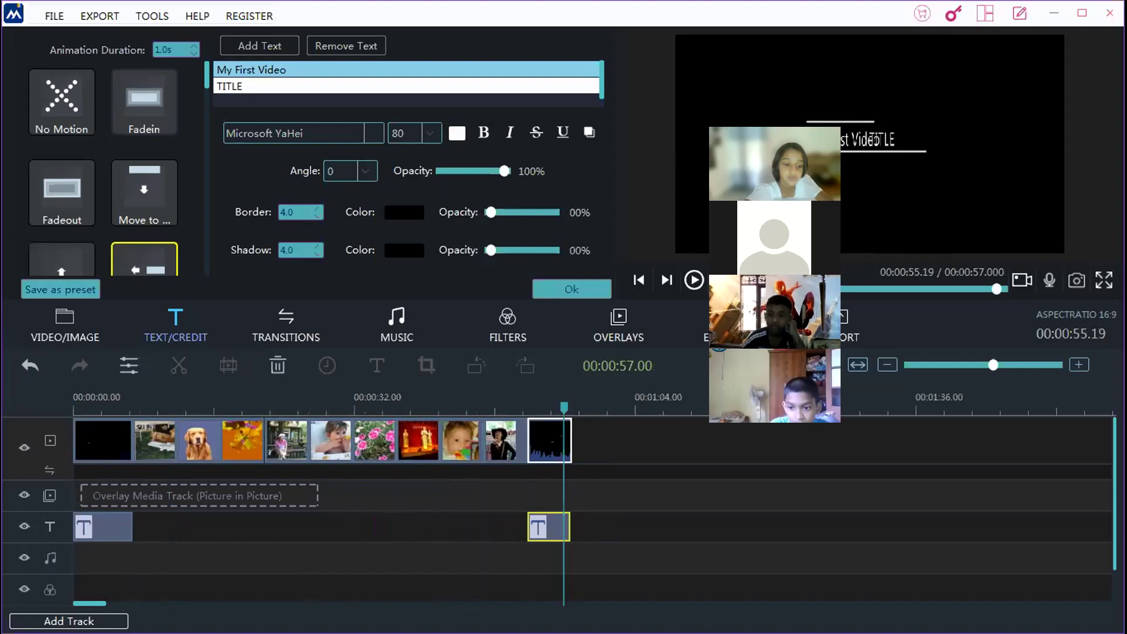
{"action": "double_click", "coordinate": [371, 80]}
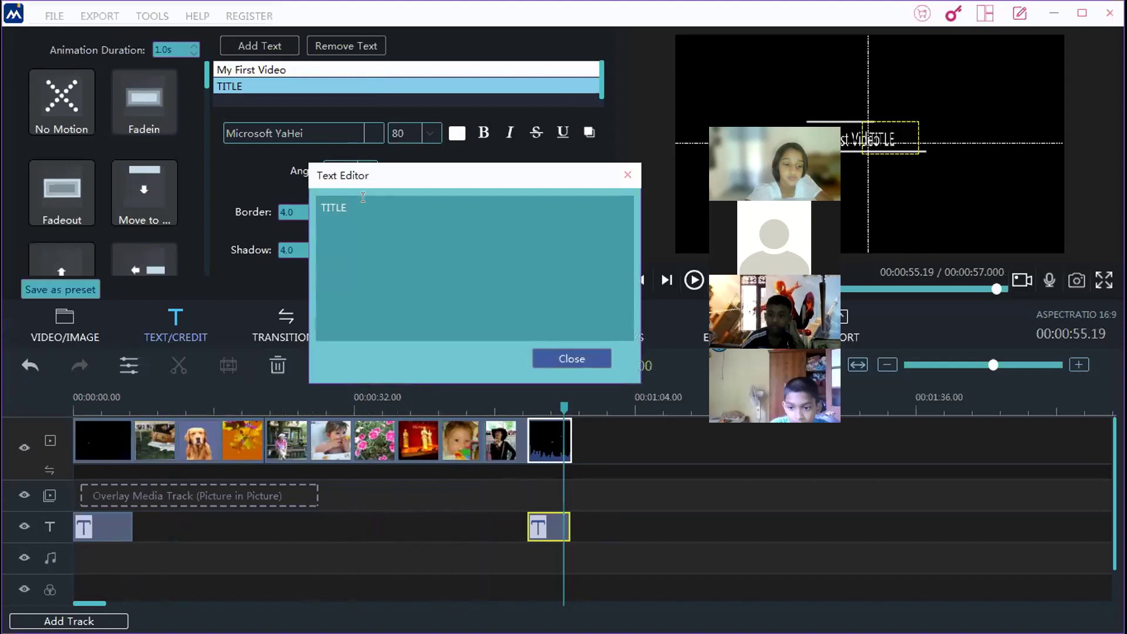
{"action": "key", "text": "BackSpace"}
{"action": "key", "text": "BackSpace"}
{"action": "key", "text": "BackSpace"}
{"action": "key", "text": "BackSpace"}
{"action": "key", "text": "BackSpace"}
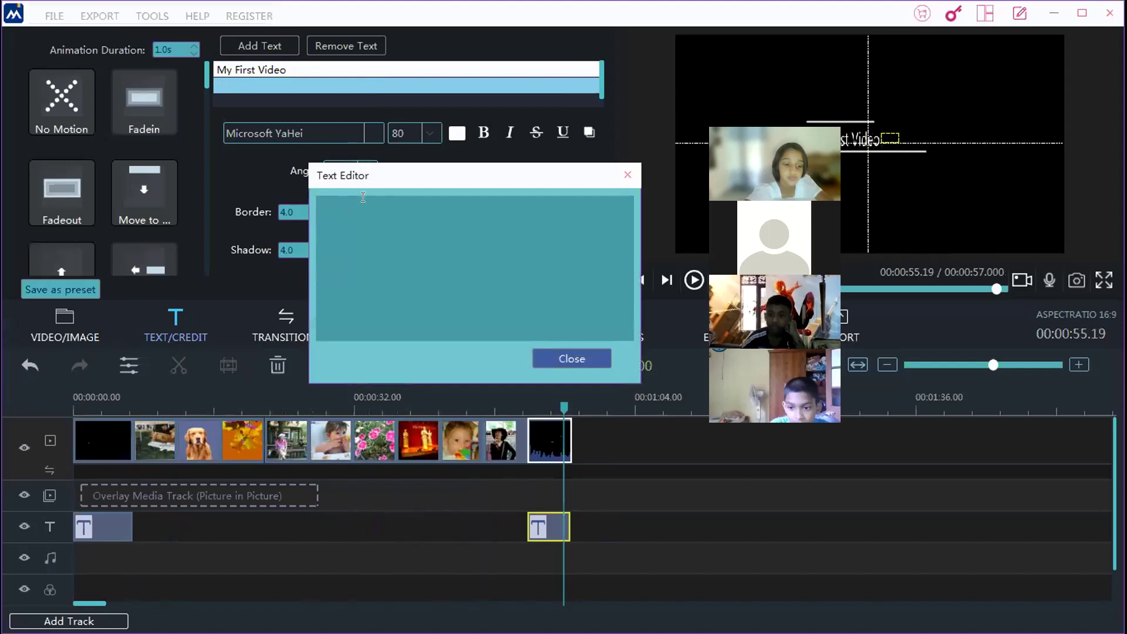
{"action": "type", "text": "THE E"}
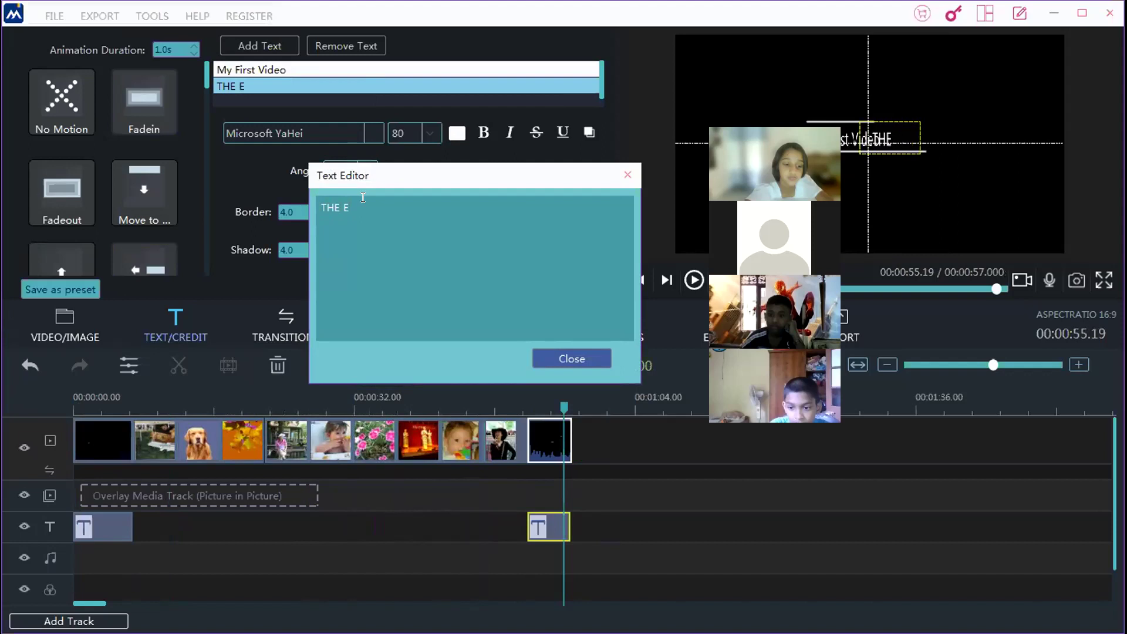
{"action": "type", "text": "ND"}
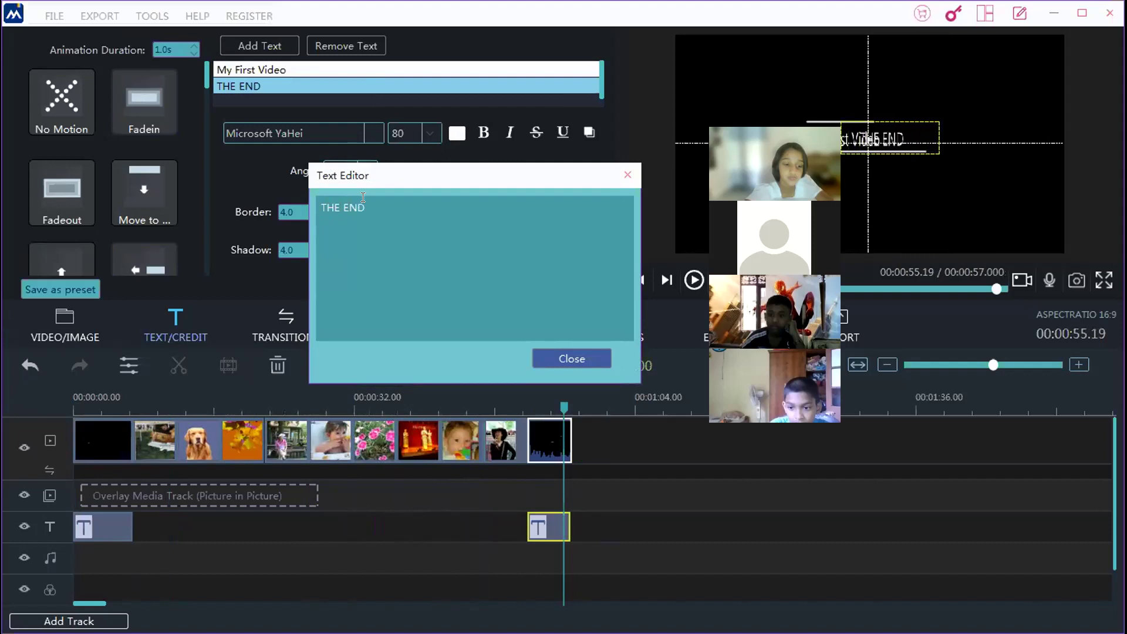
{"action": "left_click", "coordinate": [576, 363]}
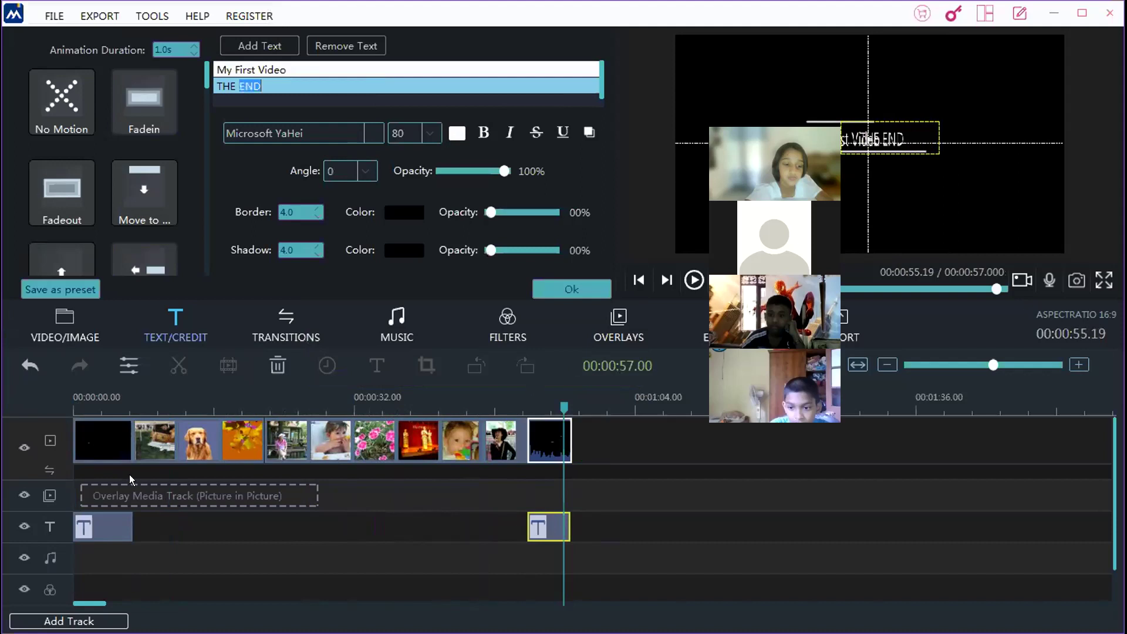
Step: Examine the image clips and the closing title clip one by one along the timeline
{"action": "left_click", "coordinate": [156, 433]}
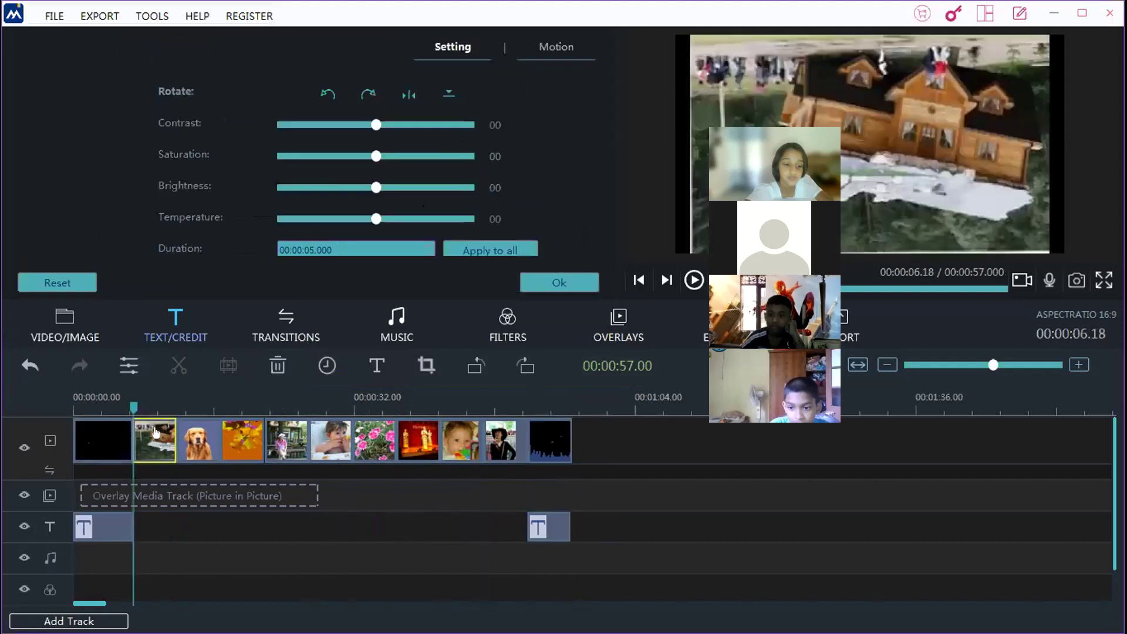
{"action": "left_click", "coordinate": [196, 444]}
{"action": "left_click", "coordinate": [261, 444]}
{"action": "left_click", "coordinate": [337, 447]}
{"action": "left_click", "coordinate": [394, 449]}
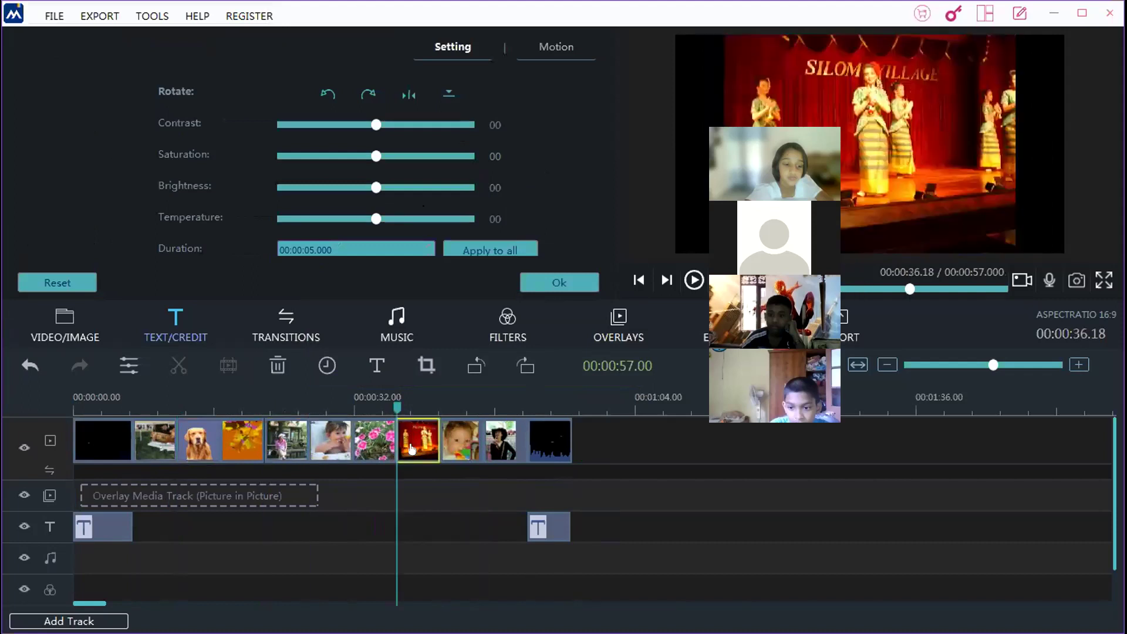
{"action": "left_click", "coordinate": [542, 449]}
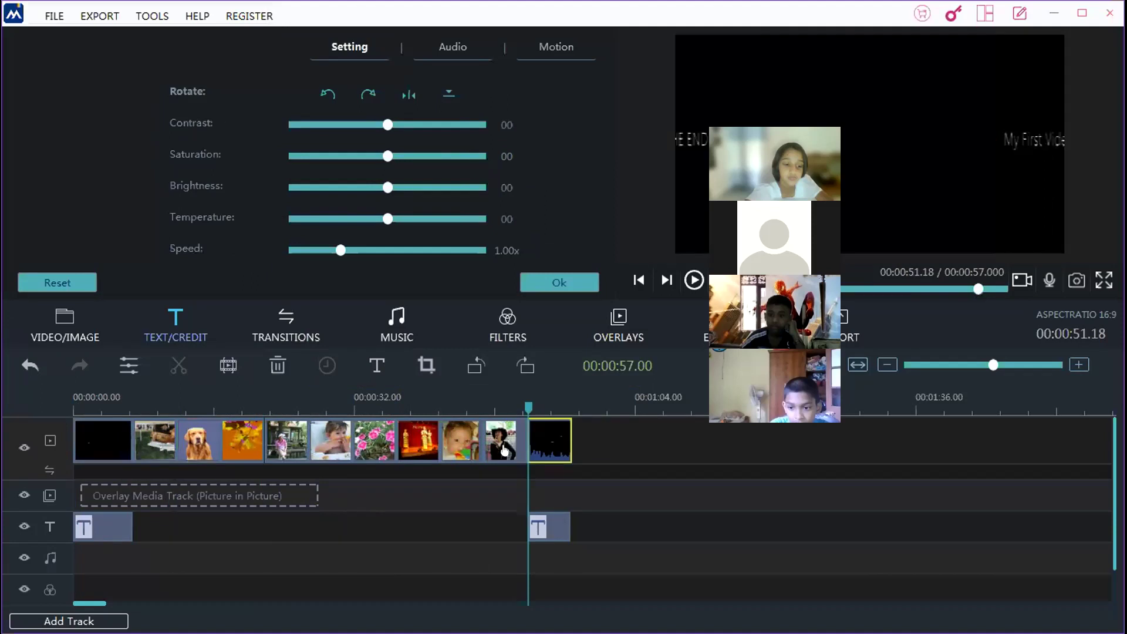
{"action": "left_click", "coordinate": [508, 449]}
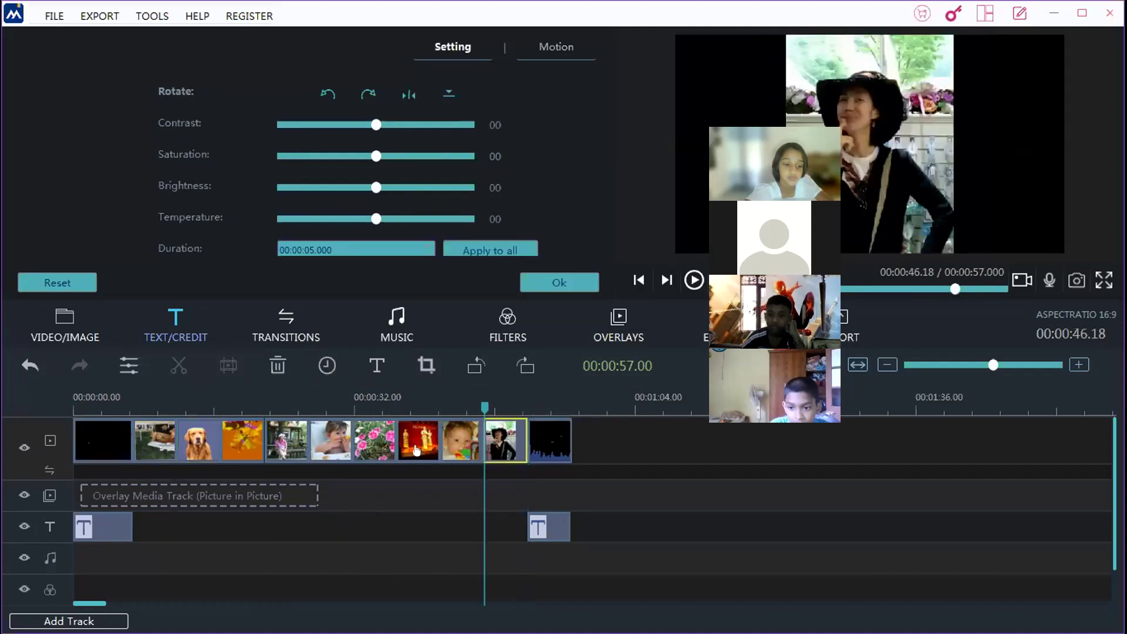
Step: Add the Cross Zoom transition between the opening title clip and the first image on the timeline
{"action": "left_click", "coordinate": [114, 432]}
{"action": "left_click", "coordinate": [277, 330]}
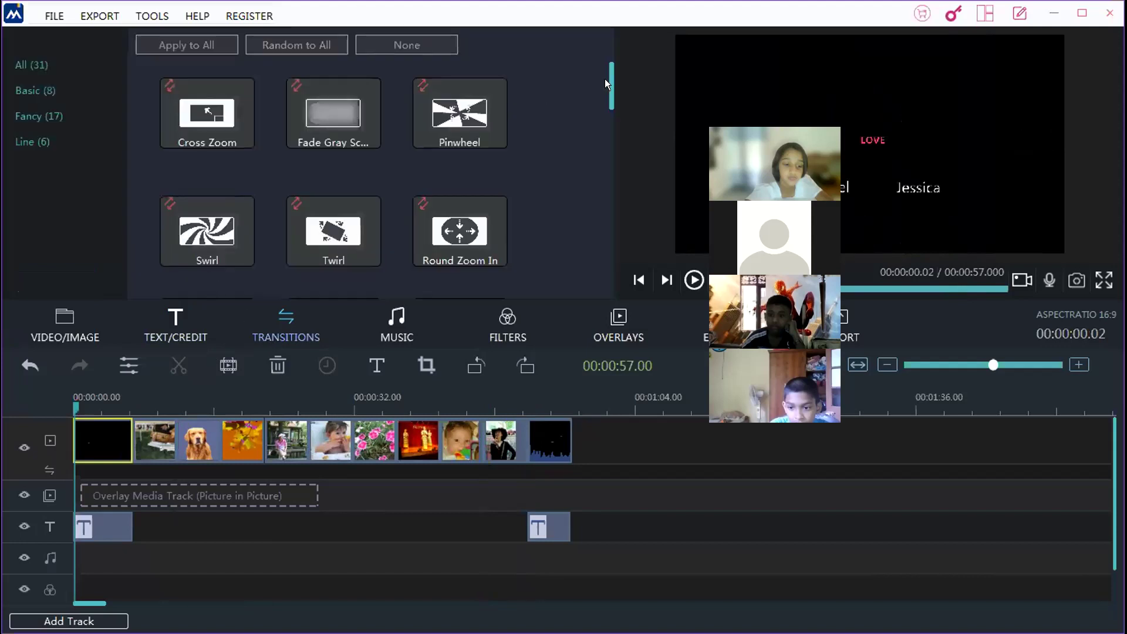
{"action": "left_click_drag", "start_coordinate": [605, 78], "coordinate": [602, 237]}
{"action": "scroll", "coordinate": [603, 236], "scroll_direction": "up", "scroll_amount": 5}
{"action": "right_click", "coordinate": [206, 113]}
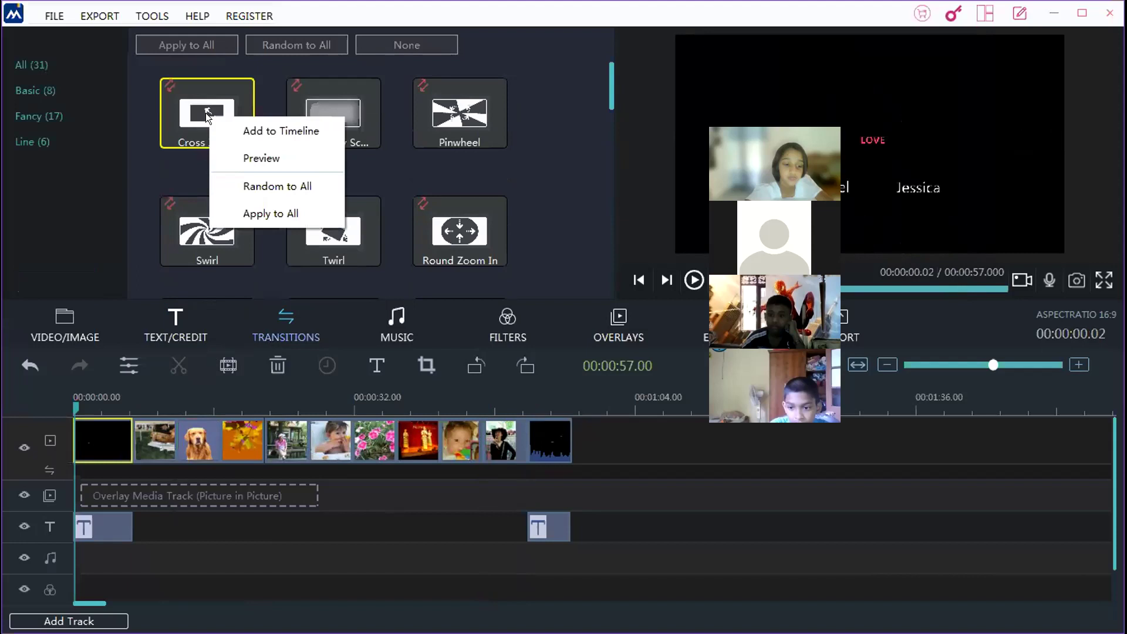
{"action": "left_click", "coordinate": [245, 130]}
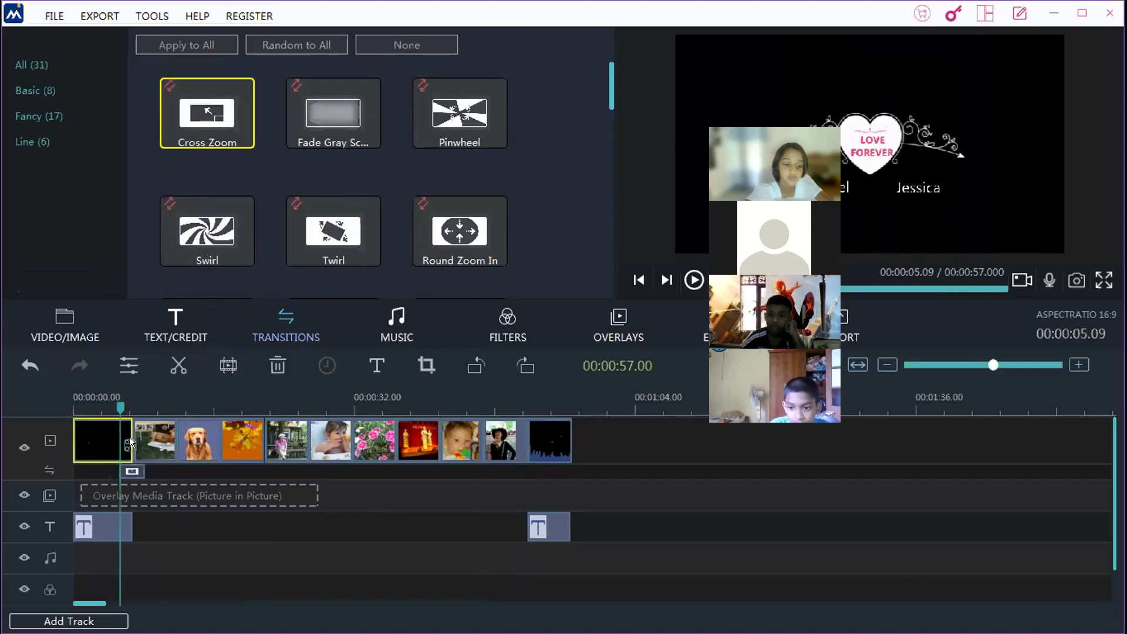
Step: Add the Fade Gray Sc... transition after the wooden house image and the Pinwheel transition after the dog image
{"action": "left_click", "coordinate": [153, 435]}
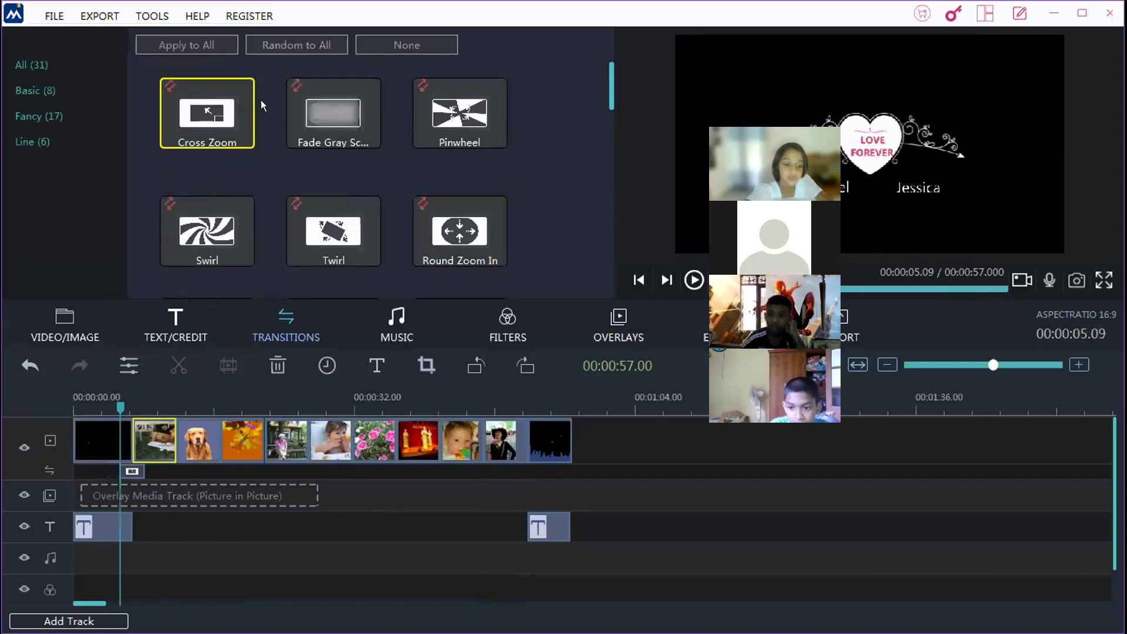
{"action": "right_click", "coordinate": [343, 105]}
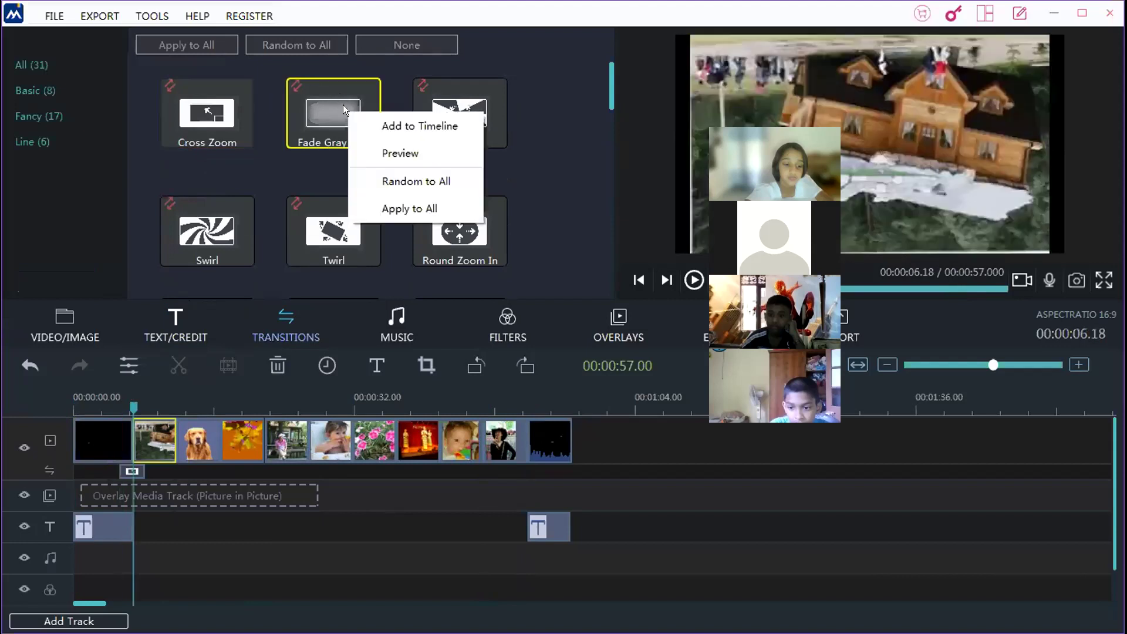
{"action": "left_click", "coordinate": [411, 126]}
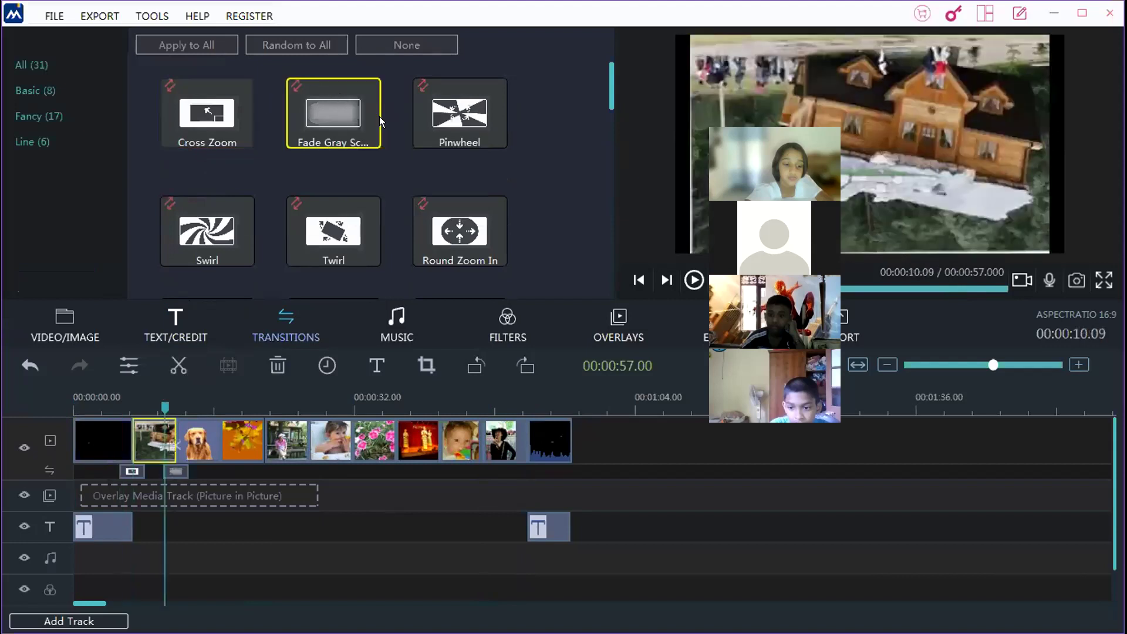
{"action": "left_click", "coordinate": [478, 115]}
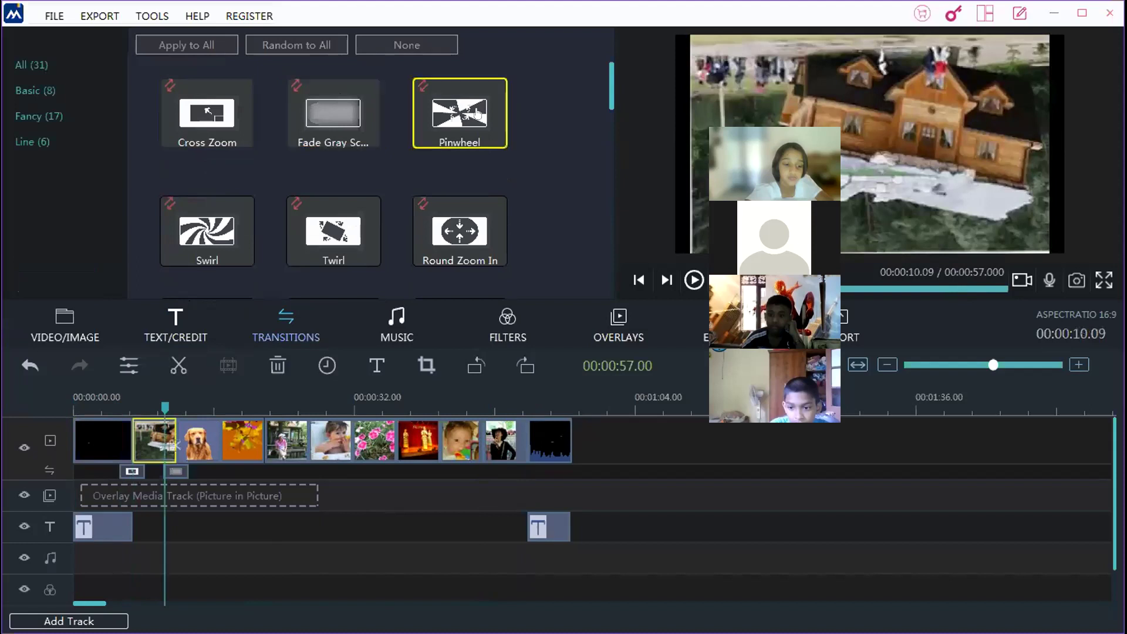
{"action": "right_click", "coordinate": [478, 116]}
{"action": "left_click", "coordinate": [516, 130]}
Step: Add the Swirl transition after the autumn leaves image and the Twirl transition after the image that follows it
{"action": "left_click", "coordinate": [210, 229]}
{"action": "right_click", "coordinate": [210, 229]}
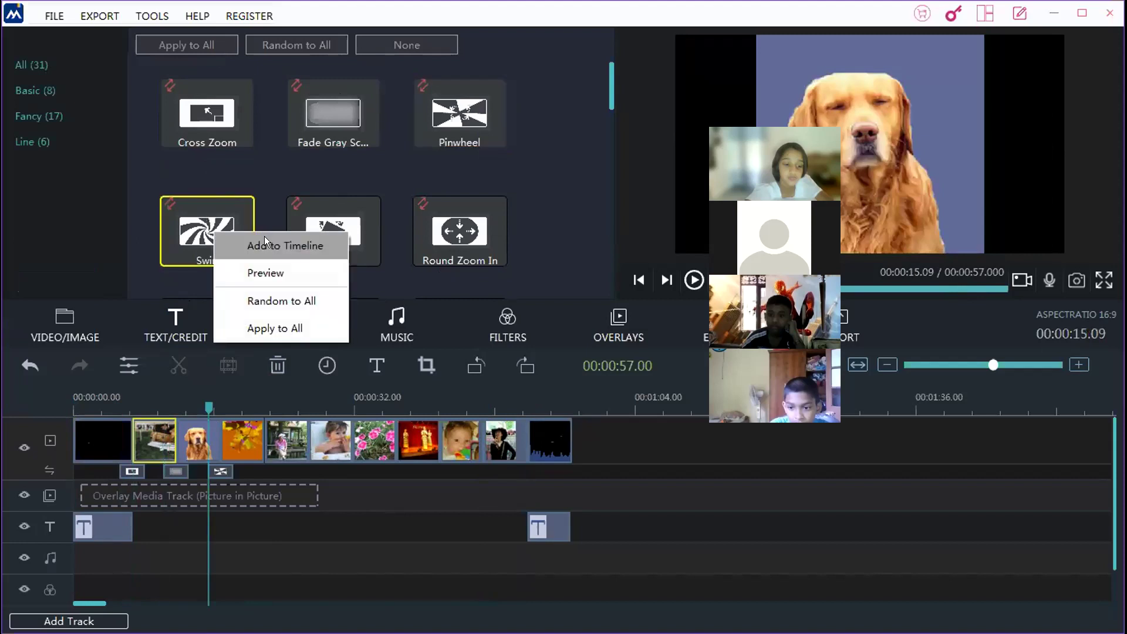
{"action": "left_click", "coordinate": [264, 237]}
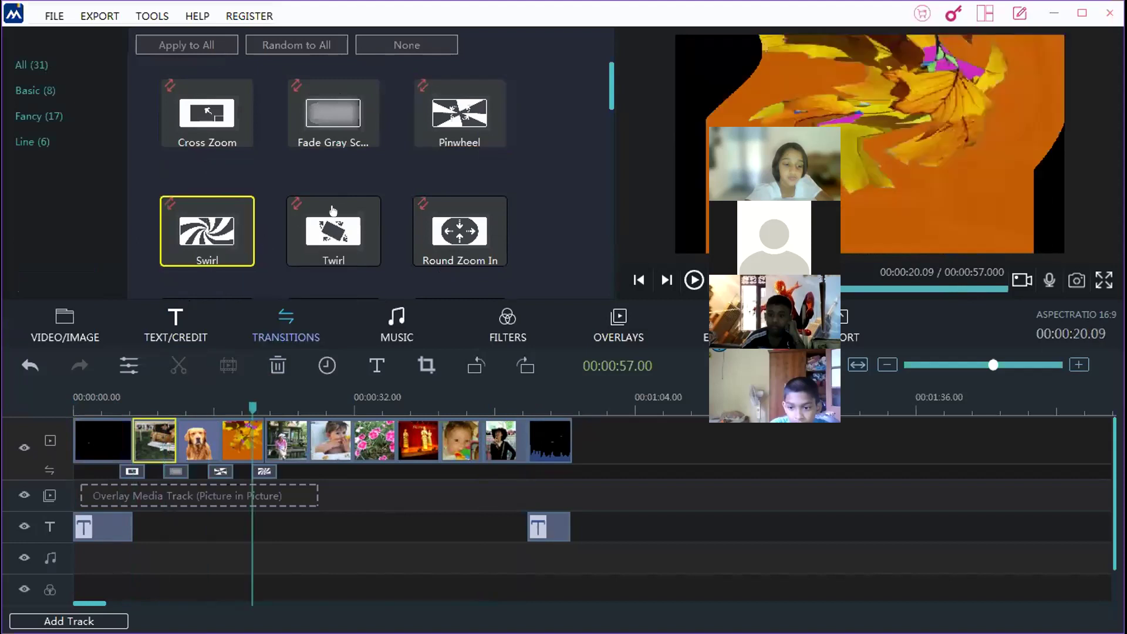
{"action": "right_click", "coordinate": [335, 211]}
{"action": "left_click", "coordinate": [377, 225]}
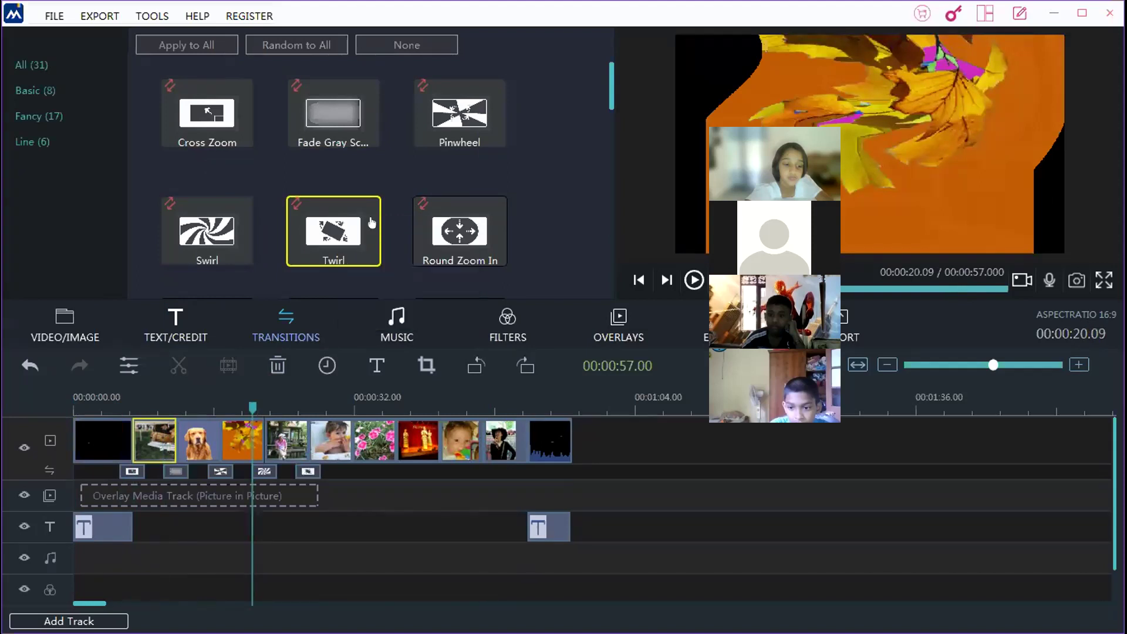
Step: Add Round Zoom In after the image of the child eating corn, and the other Round Zoom transition after the pink flowers
{"action": "right_click", "coordinate": [435, 244]}
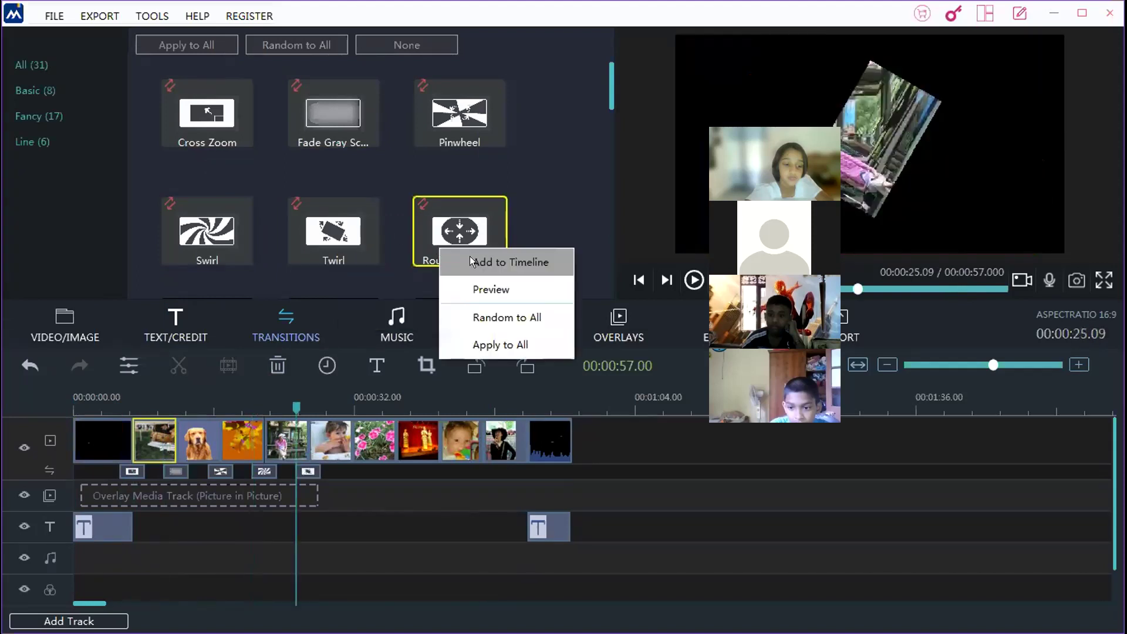
{"action": "left_click", "coordinate": [473, 262]}
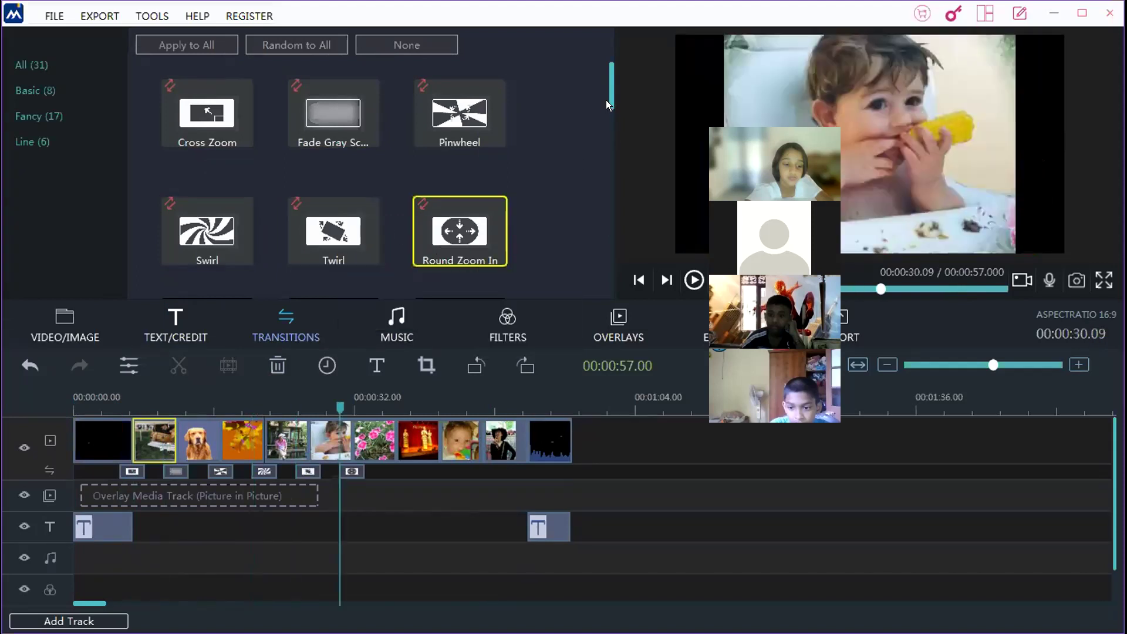
{"action": "left_click_drag", "start_coordinate": [607, 101], "coordinate": [615, 143]}
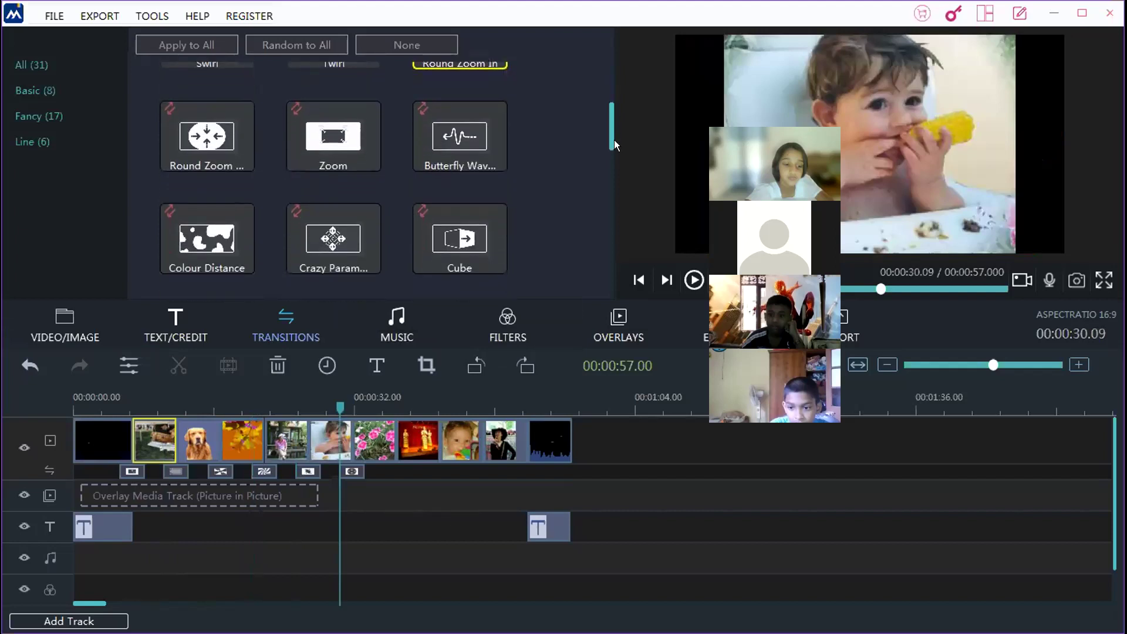
{"action": "right_click", "coordinate": [213, 131]}
{"action": "left_click", "coordinate": [246, 149]}
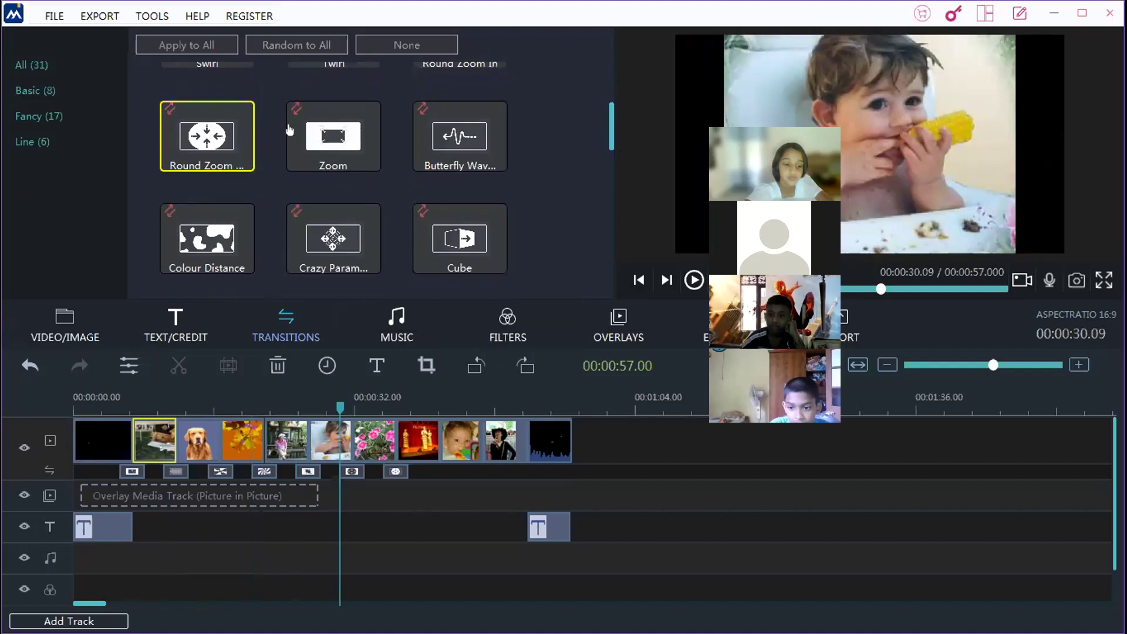
Step: Add the Zoom, Cube and Crazy Param... transitions in that order at the last three clip joins, starting after the dancers image
{"action": "right_click", "coordinate": [344, 128]}
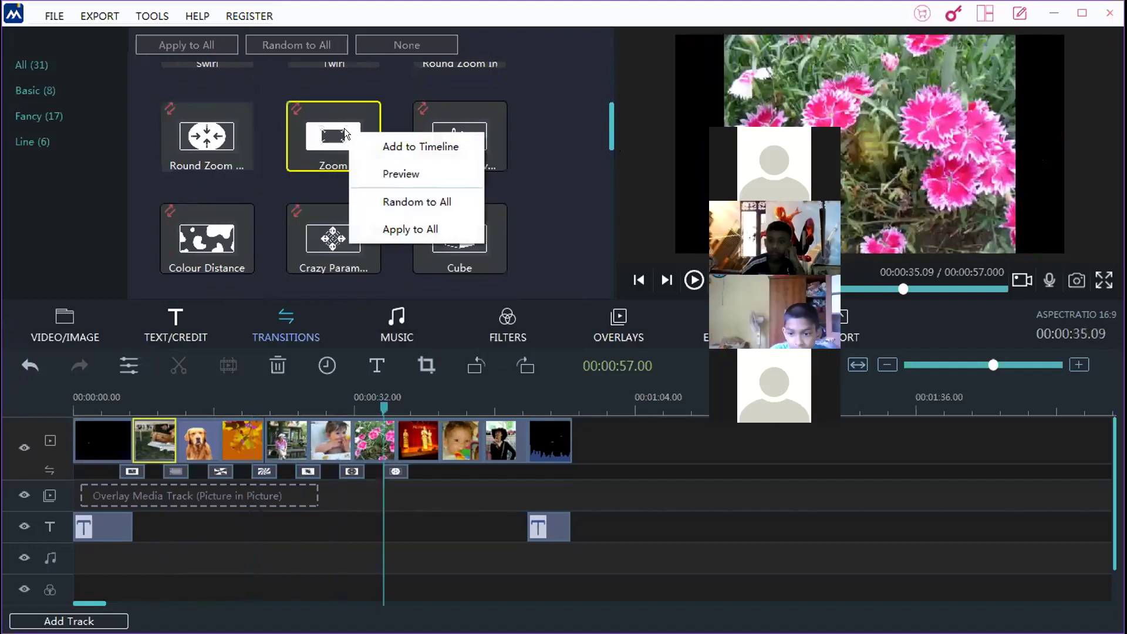
{"action": "left_click", "coordinate": [383, 146]}
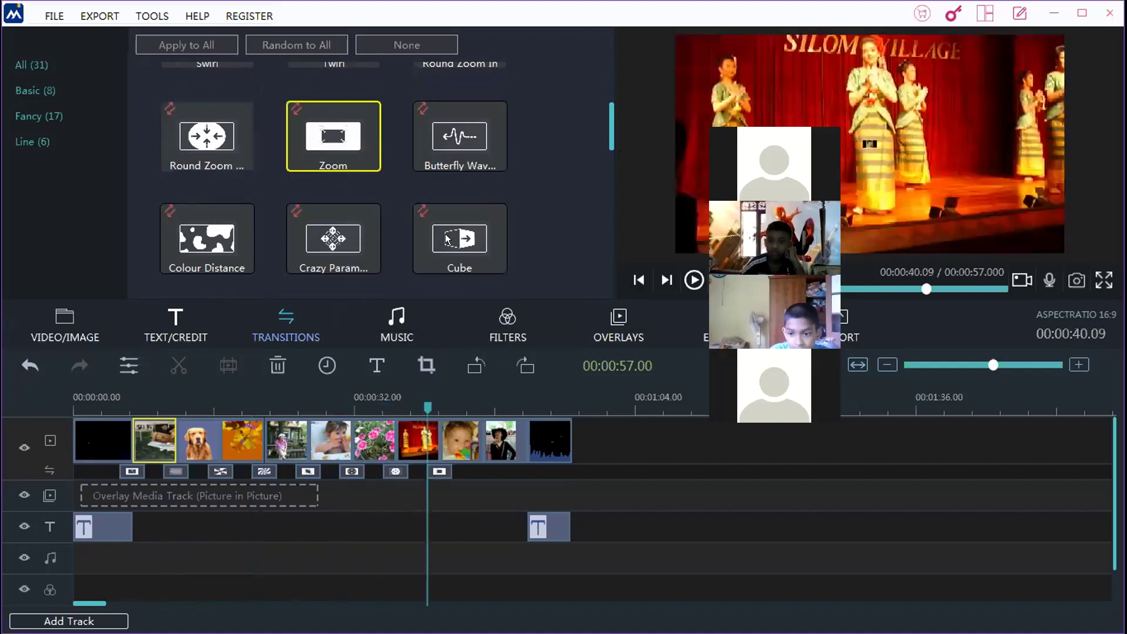
{"action": "right_click", "coordinate": [445, 233]}
{"action": "left_click", "coordinate": [482, 252]}
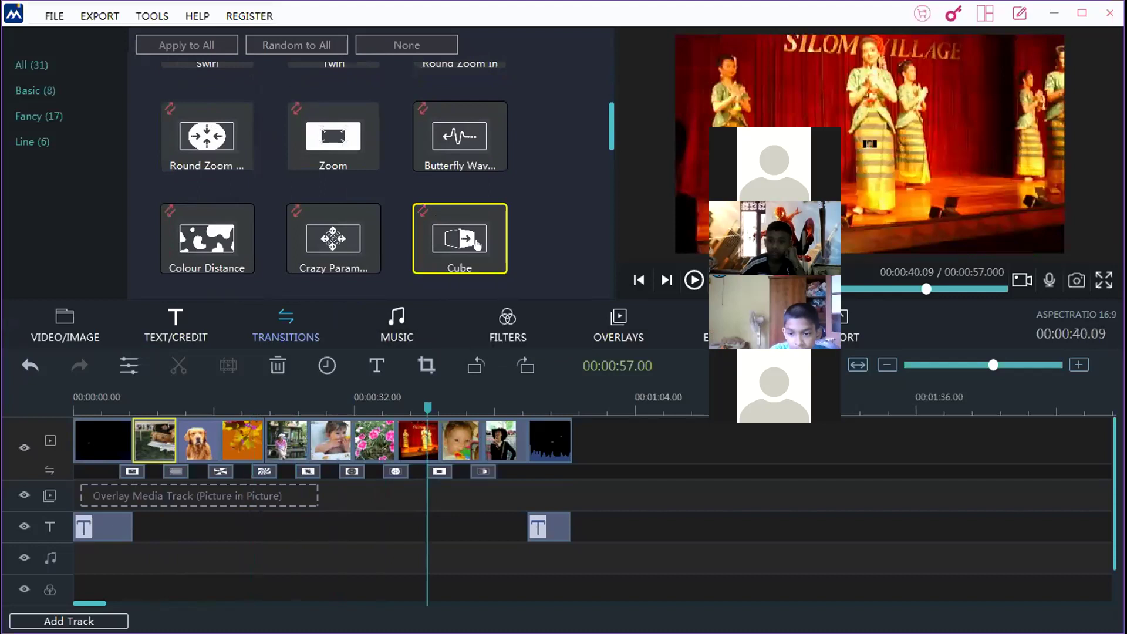
{"action": "right_click", "coordinate": [345, 237]}
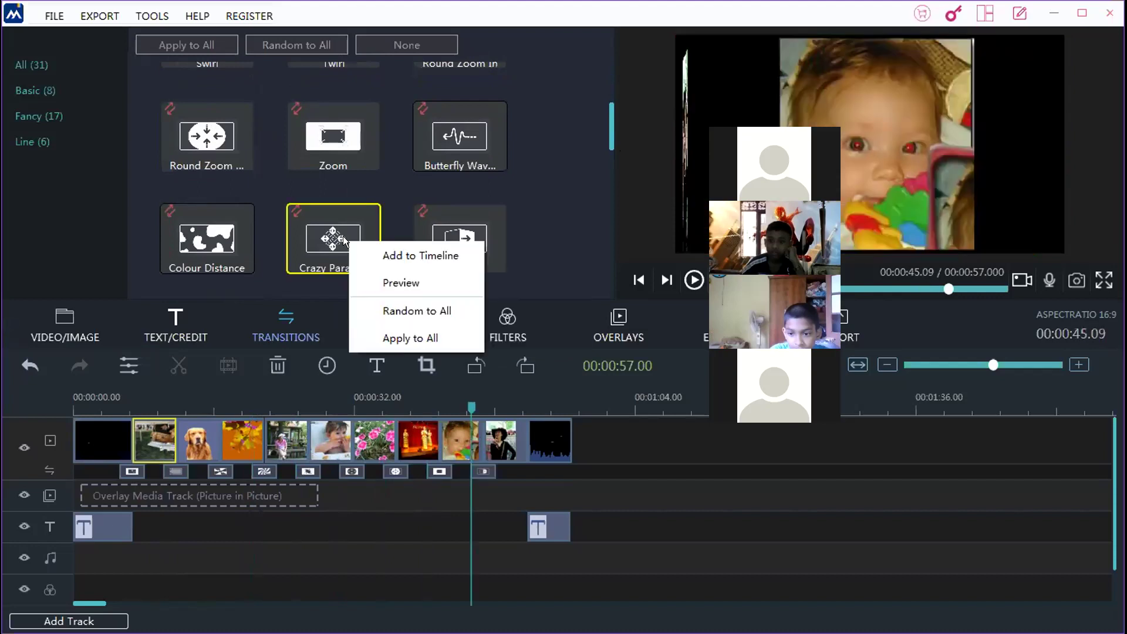
{"action": "left_click", "coordinate": [382, 253]}
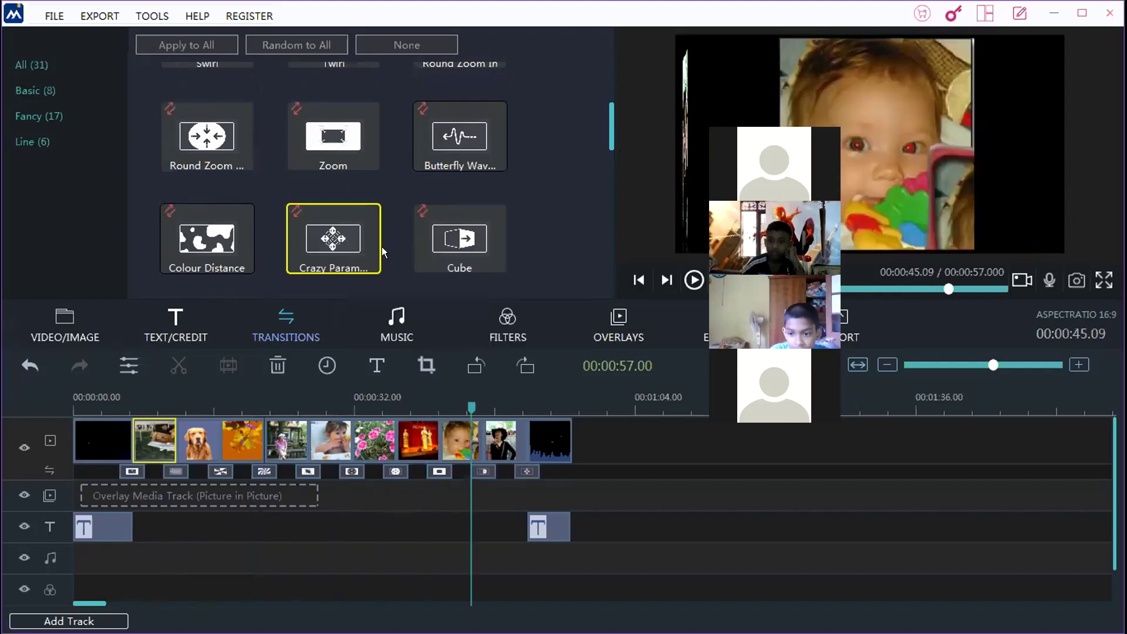
Step: Try to add the Evaporate 2 transition to the timeline
{"action": "right_click", "coordinate": [205, 243]}
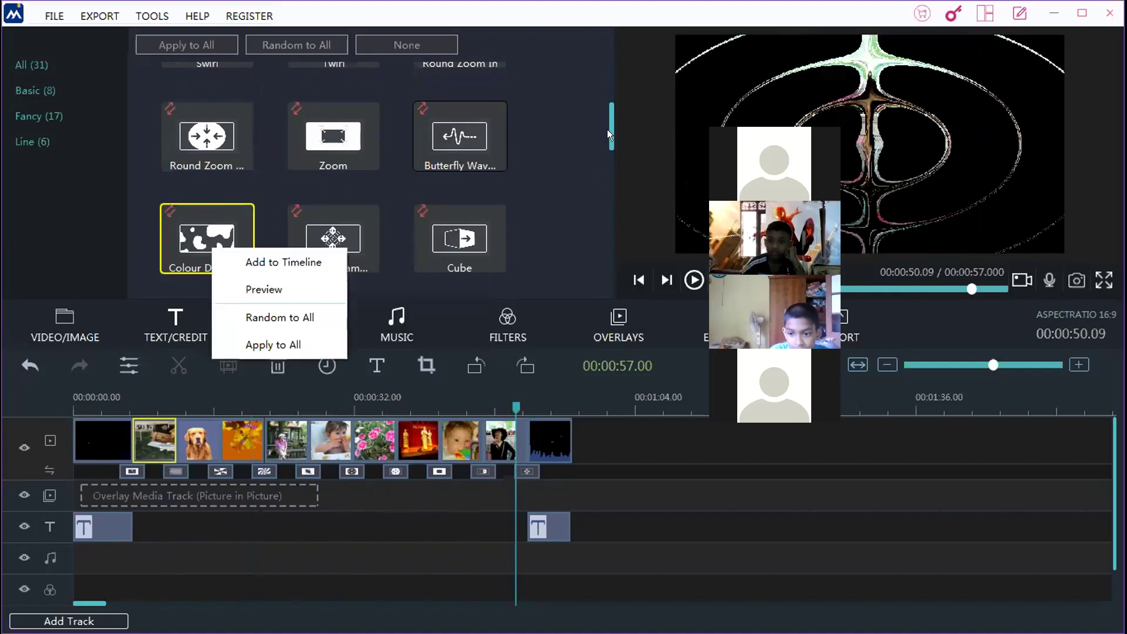
{"action": "left_click_drag", "start_coordinate": [606, 129], "coordinate": [614, 178]}
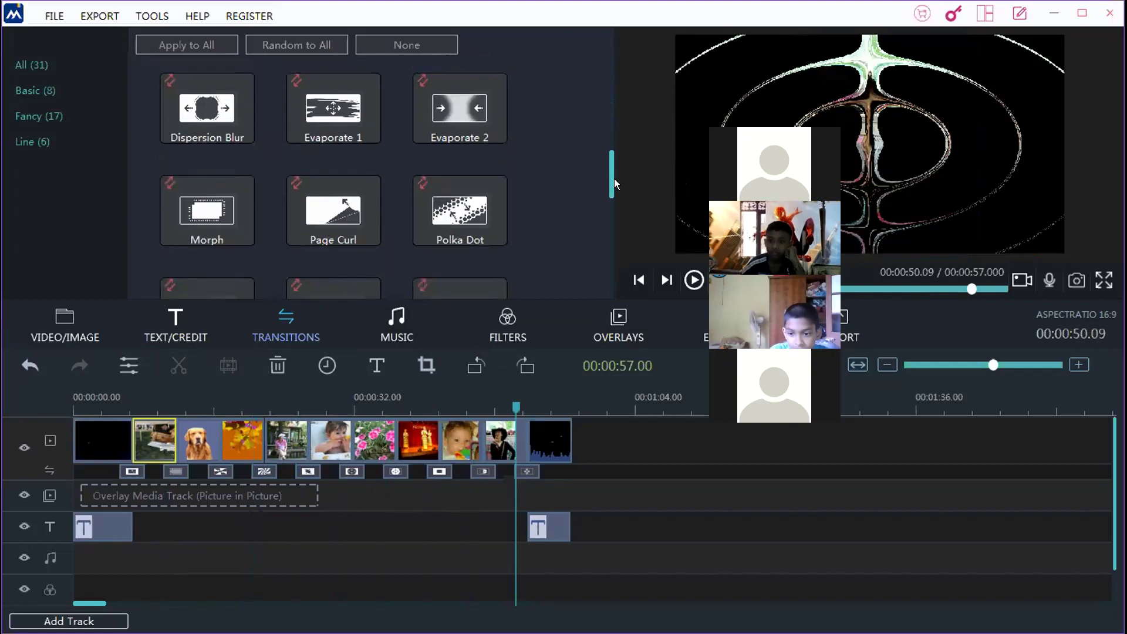
{"action": "right_click", "coordinate": [434, 114]}
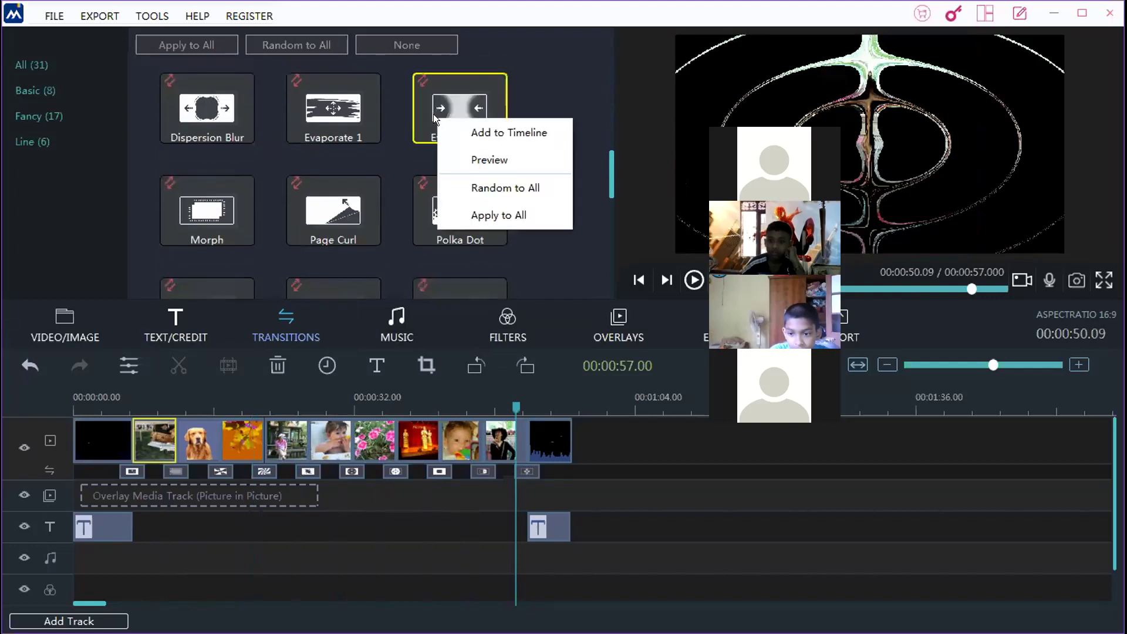
{"action": "left_click", "coordinate": [470, 131]}
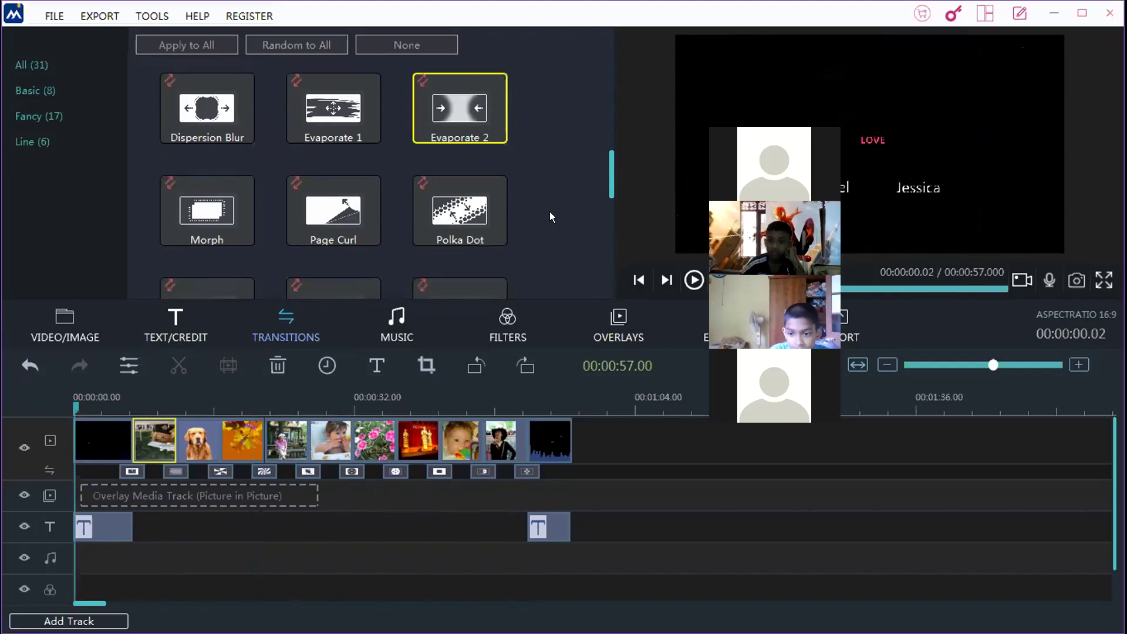
Step: Add the Cataclysmic Molten Core track from the music library to the timeline
{"action": "left_click", "coordinate": [396, 326]}
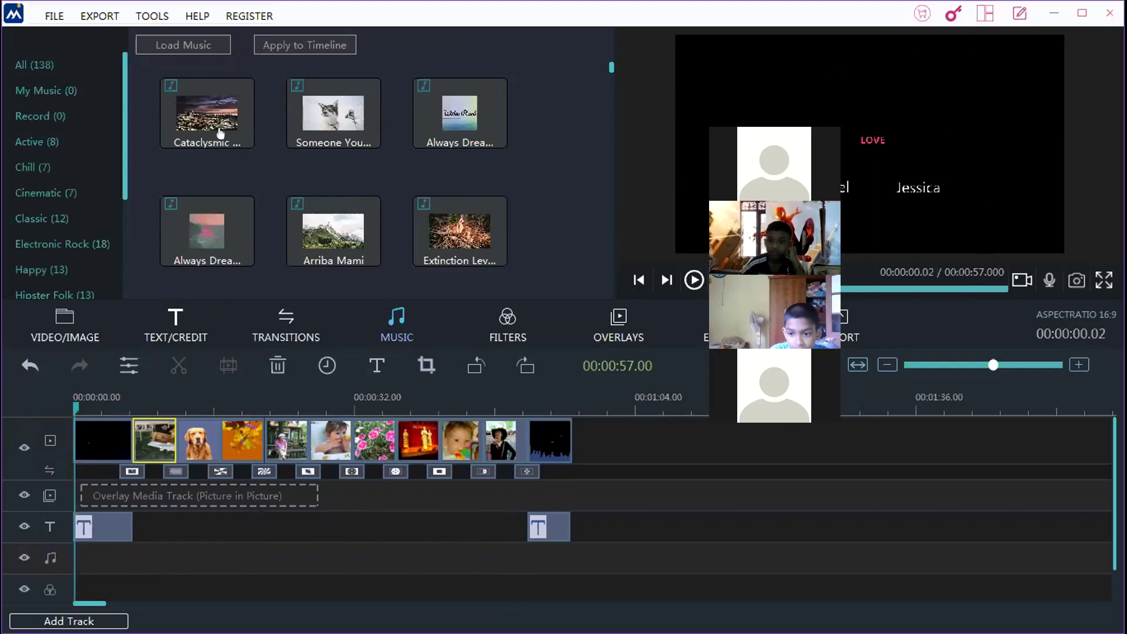
{"action": "right_click", "coordinate": [196, 120]}
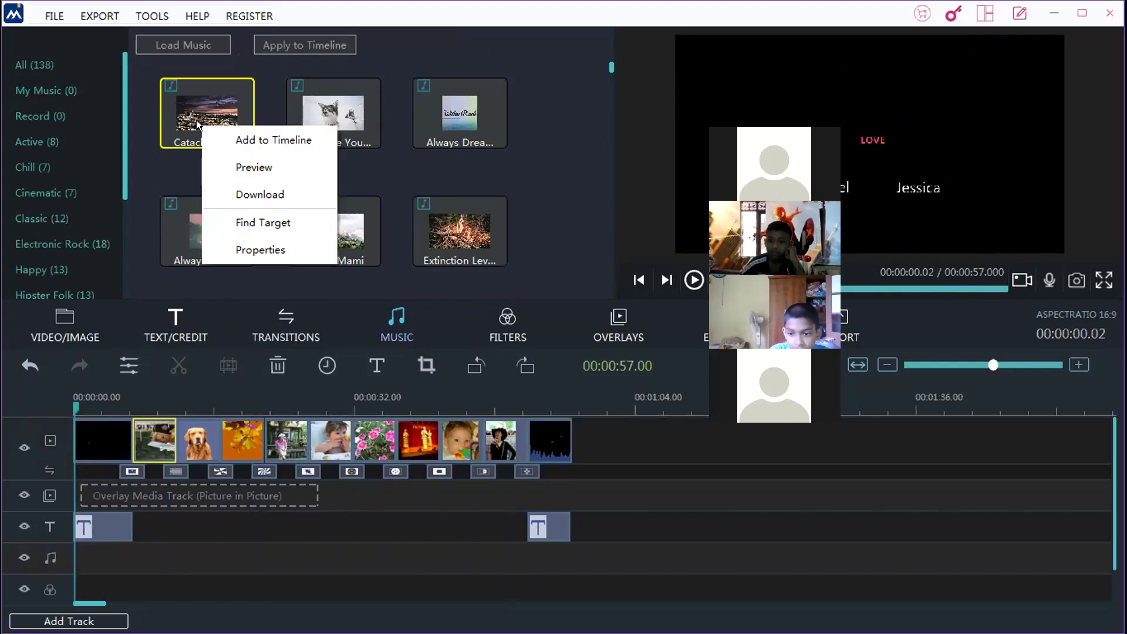
{"action": "left_click", "coordinate": [258, 140]}
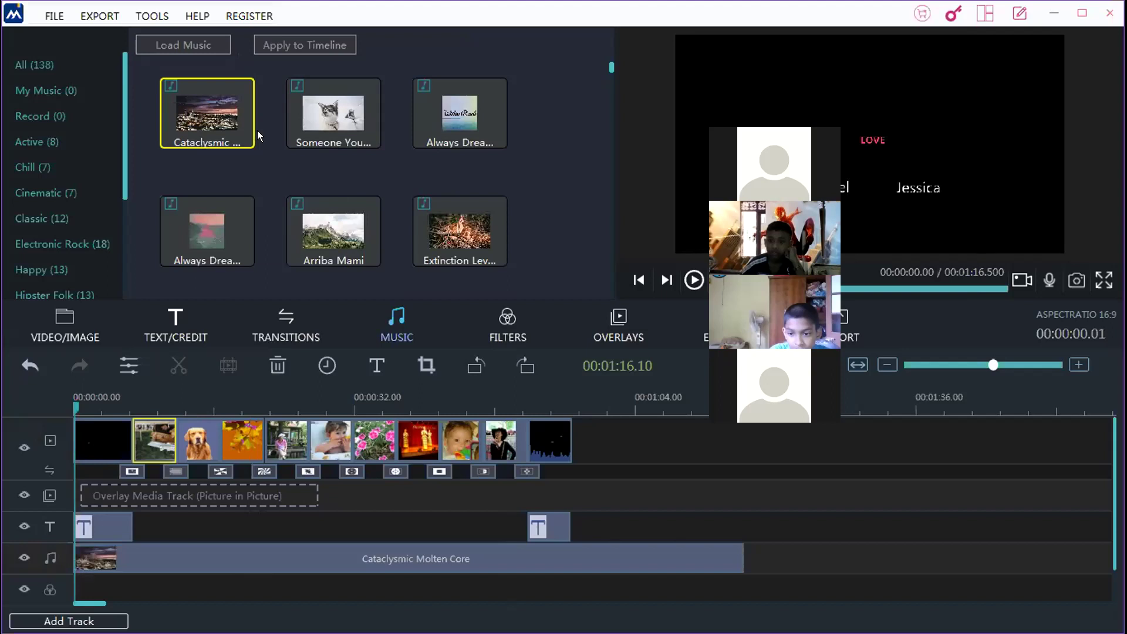
Step: Add the Rainbow 2 filter at the start of the timeline and look through the remaining filters
{"action": "left_click", "coordinate": [504, 327]}
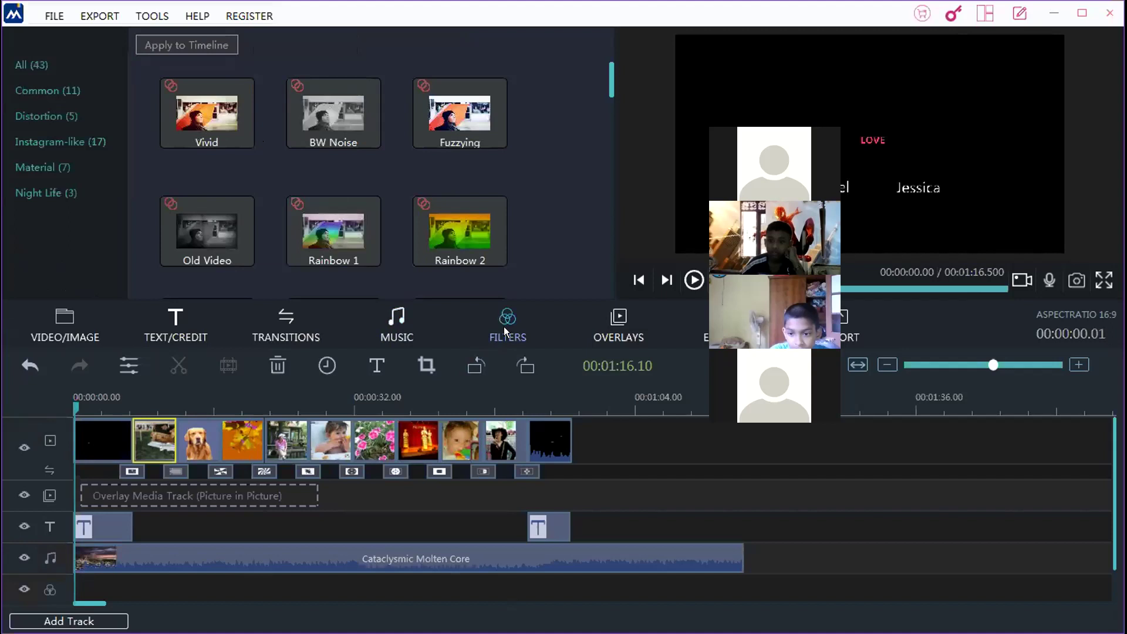
{"action": "right_click", "coordinate": [444, 223]}
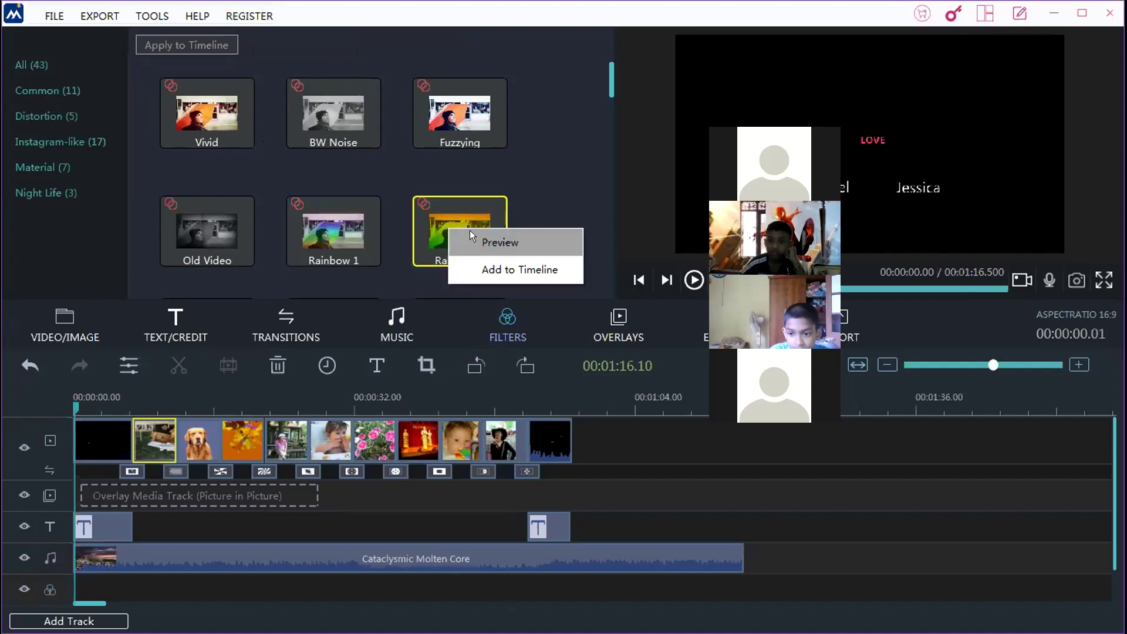
{"action": "left_click", "coordinate": [497, 272]}
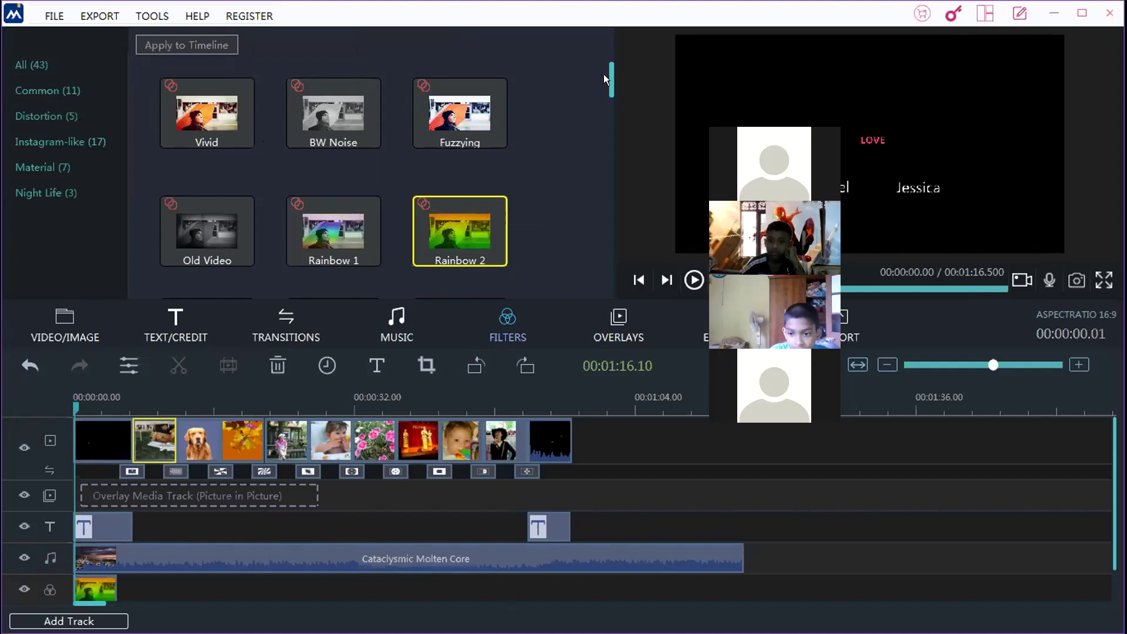
{"action": "left_click_drag", "start_coordinate": [606, 75], "coordinate": [604, 268]}
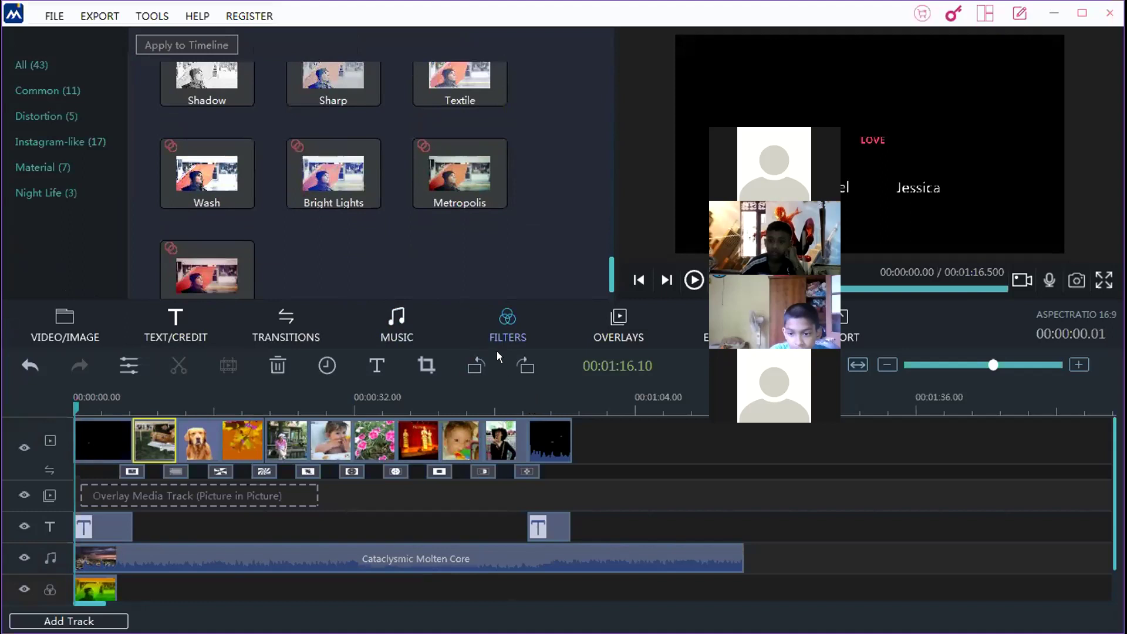
Step: Add the Emoji1 overlay at the start of the timeline and place the Love Forever overlay right behind it
{"action": "left_click", "coordinate": [620, 331]}
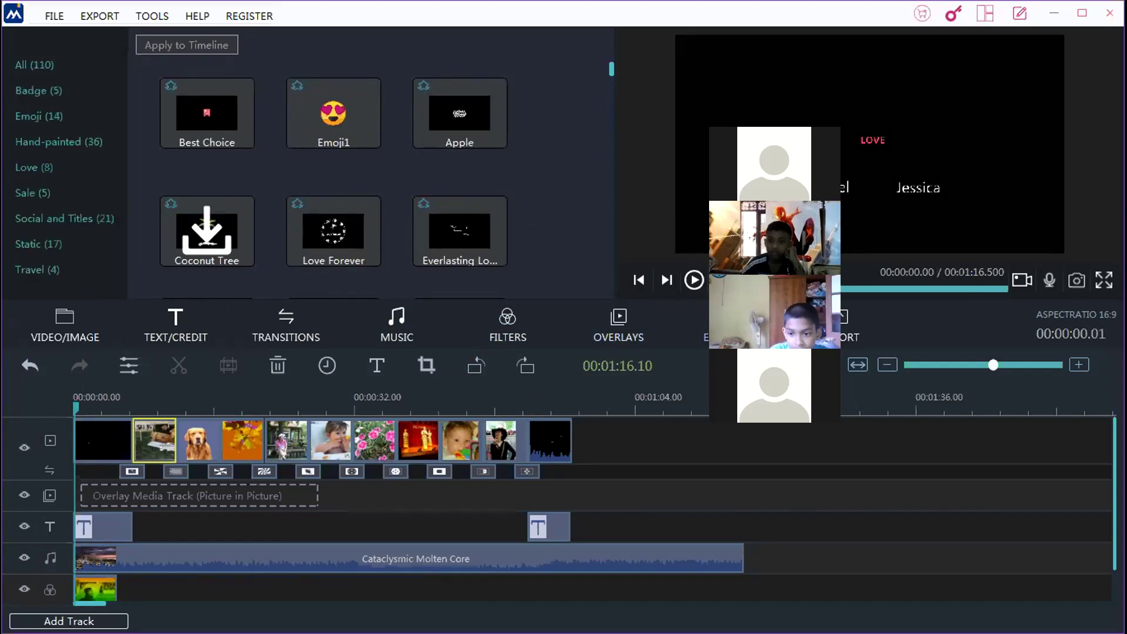
{"action": "right_click", "coordinate": [346, 113]}
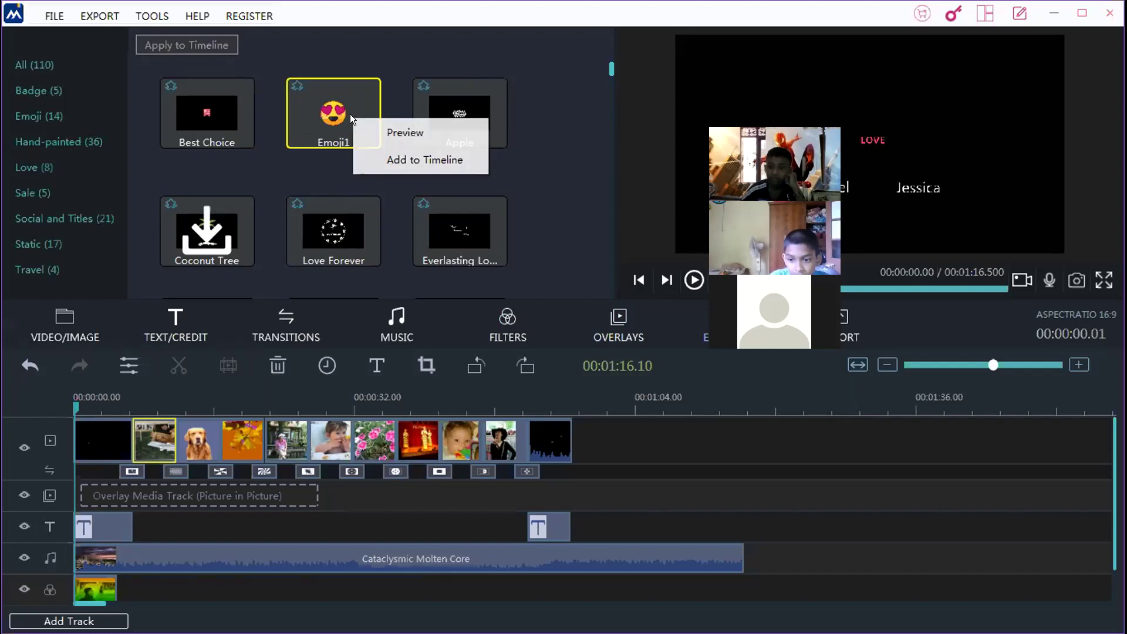
{"action": "left_click", "coordinate": [410, 153]}
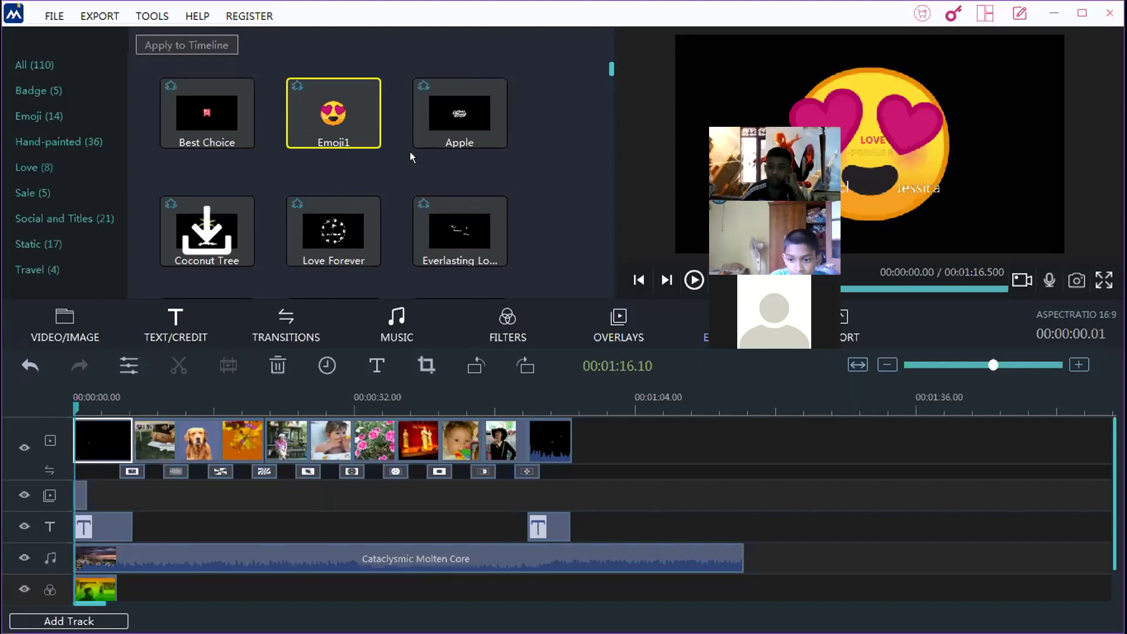
{"action": "right_click", "coordinate": [330, 212]}
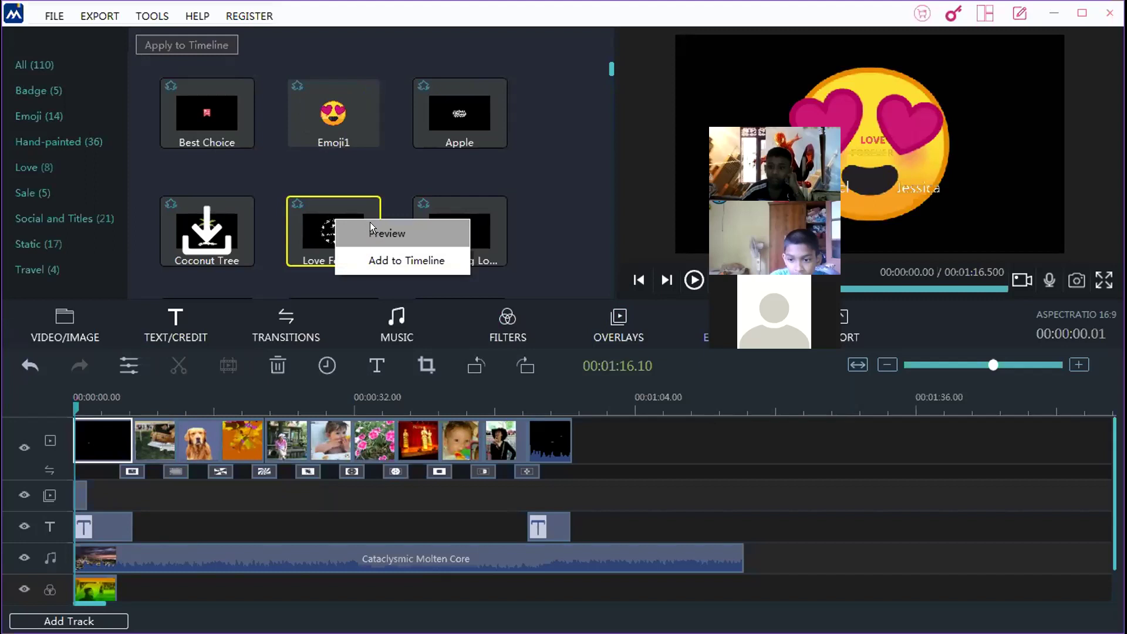
{"action": "left_click", "coordinate": [397, 258]}
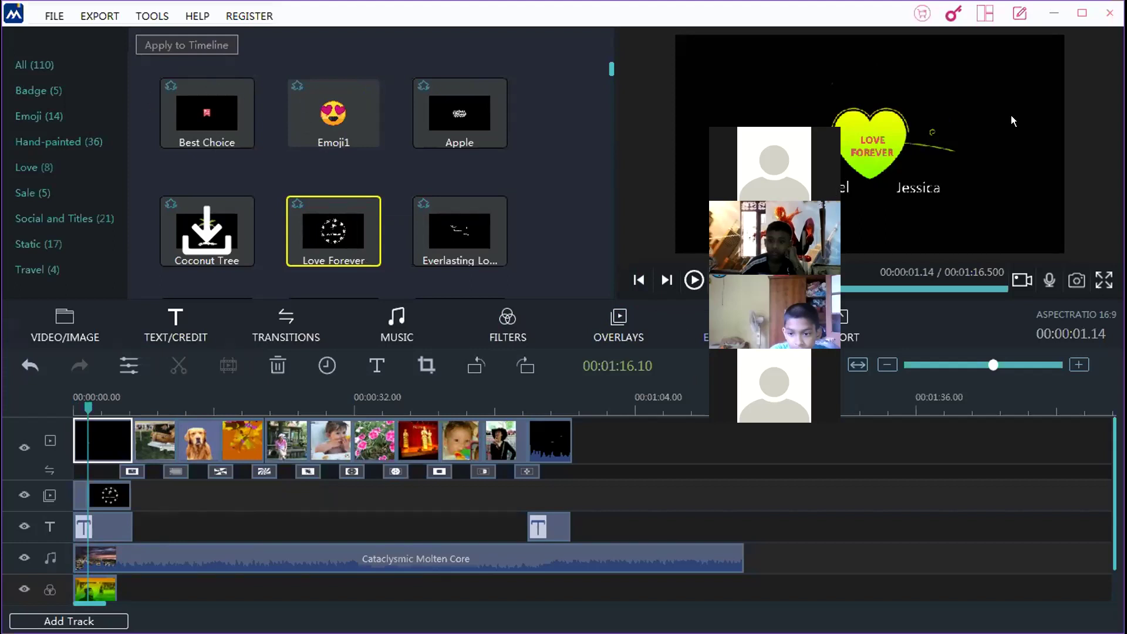
Step: Save the project in the Music folder under the file name "my first video"
{"action": "left_click", "coordinate": [37, 10]}
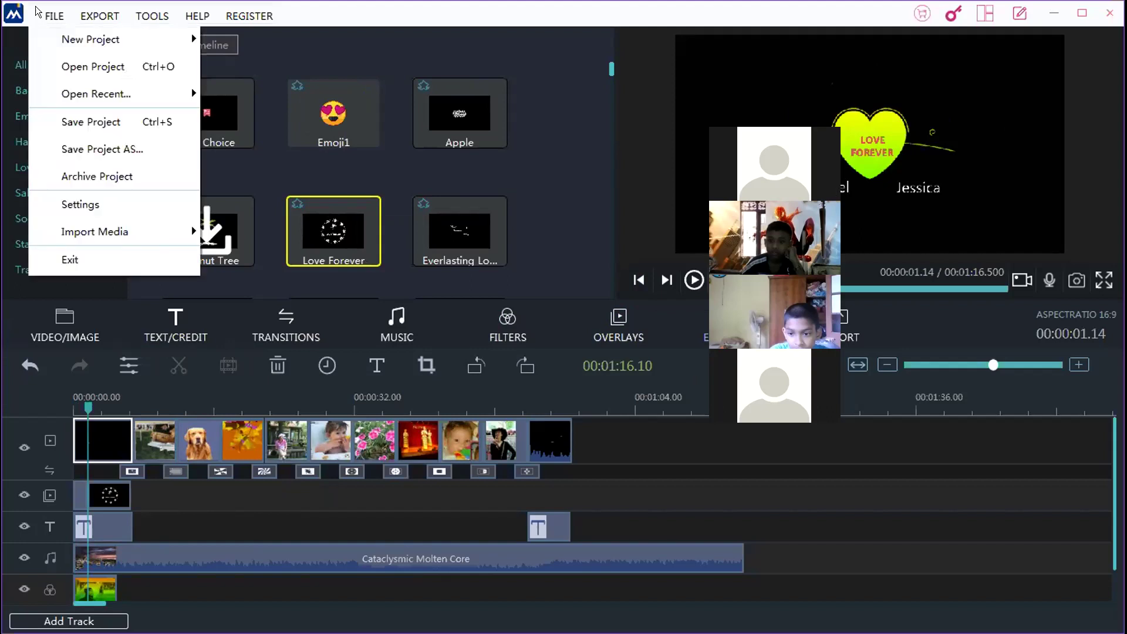
{"action": "left_click", "coordinate": [80, 129]}
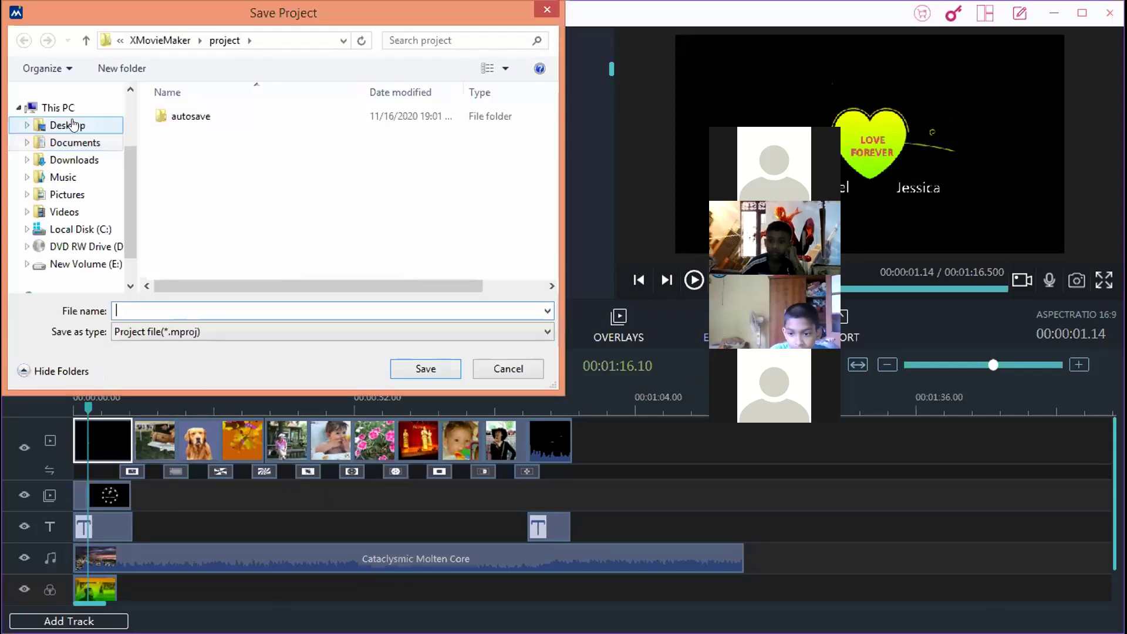
{"action": "left_click", "coordinate": [72, 125]}
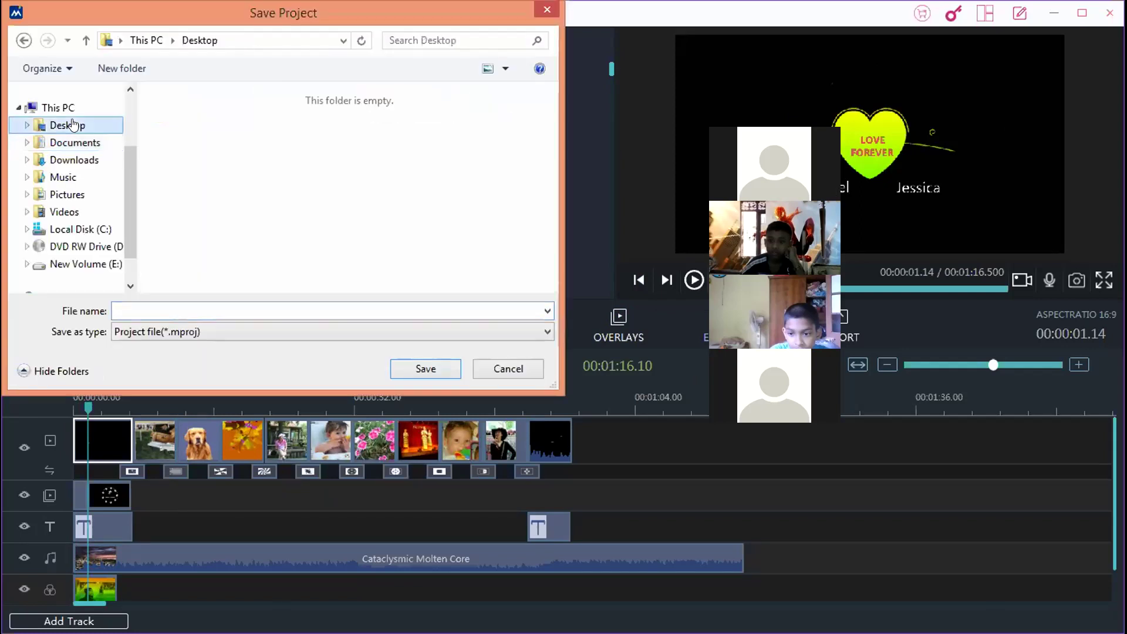
{"action": "left_click", "coordinate": [101, 168]}
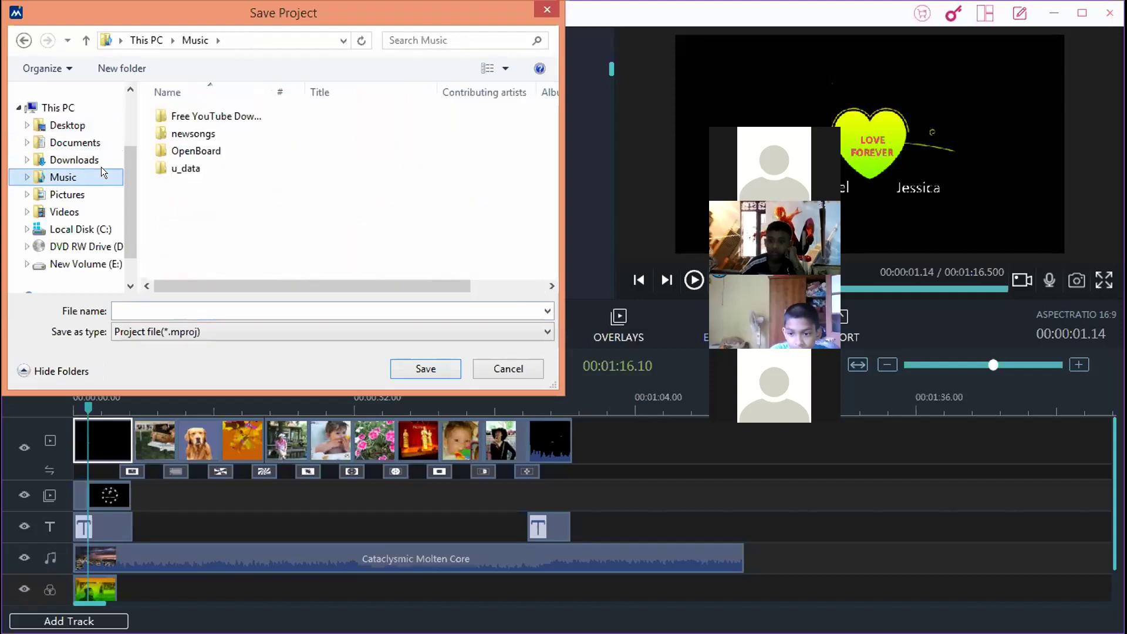
{"action": "left_click", "coordinate": [205, 309]}
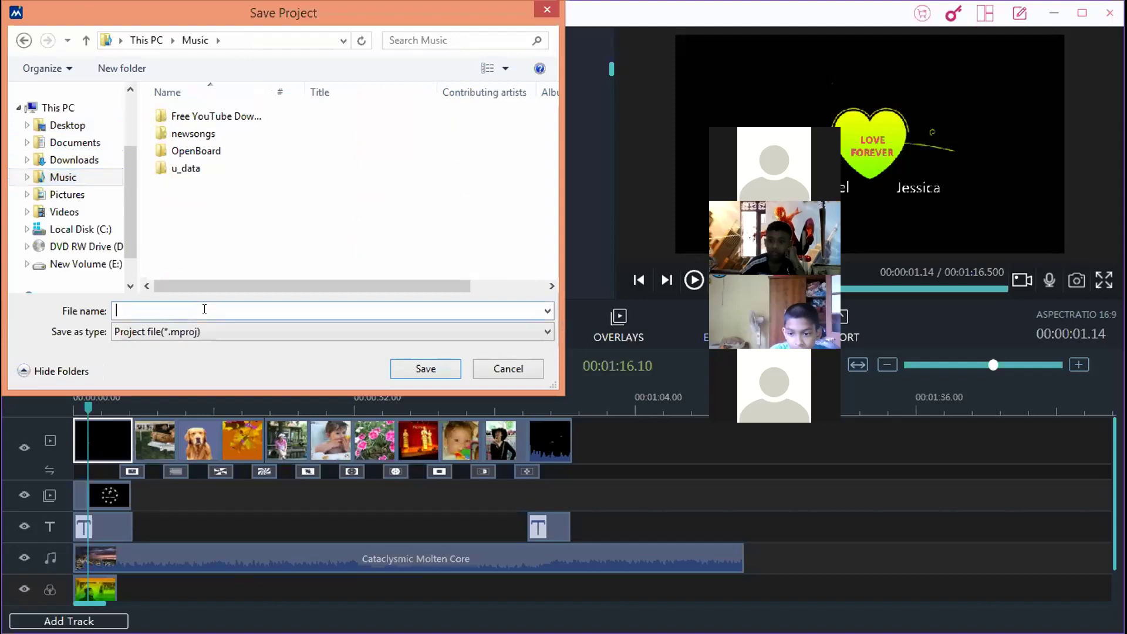
{"action": "type", "text": "my first video"}
{"action": "left_click", "coordinate": [417, 367]}
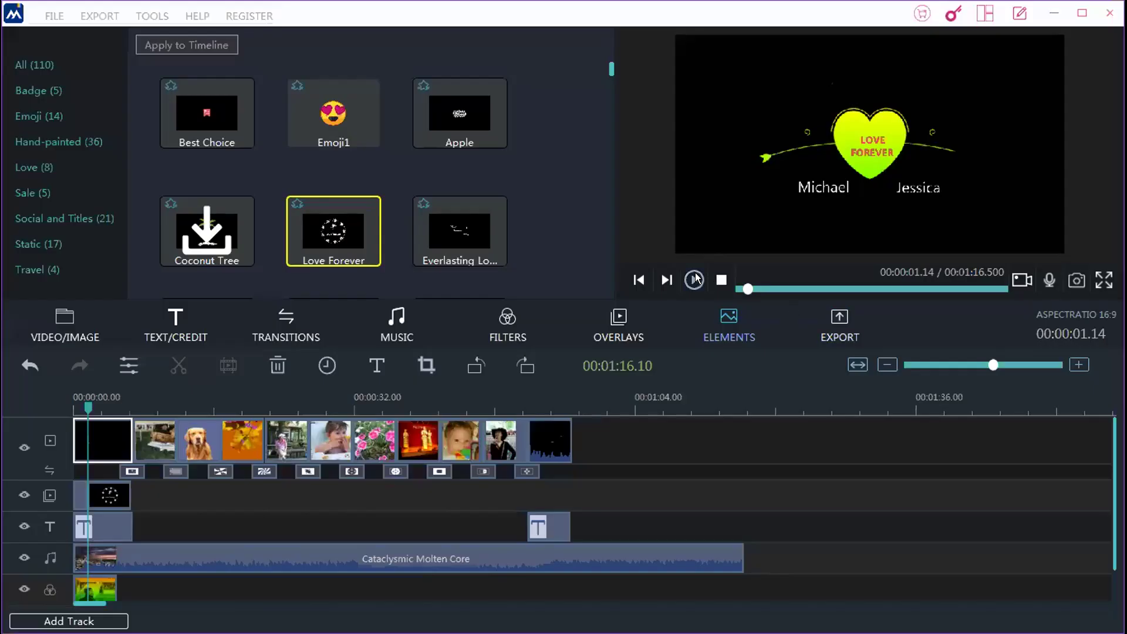
Step: Preview the assembled video and replay it from the start in full screen
{"action": "left_click", "coordinate": [695, 280]}
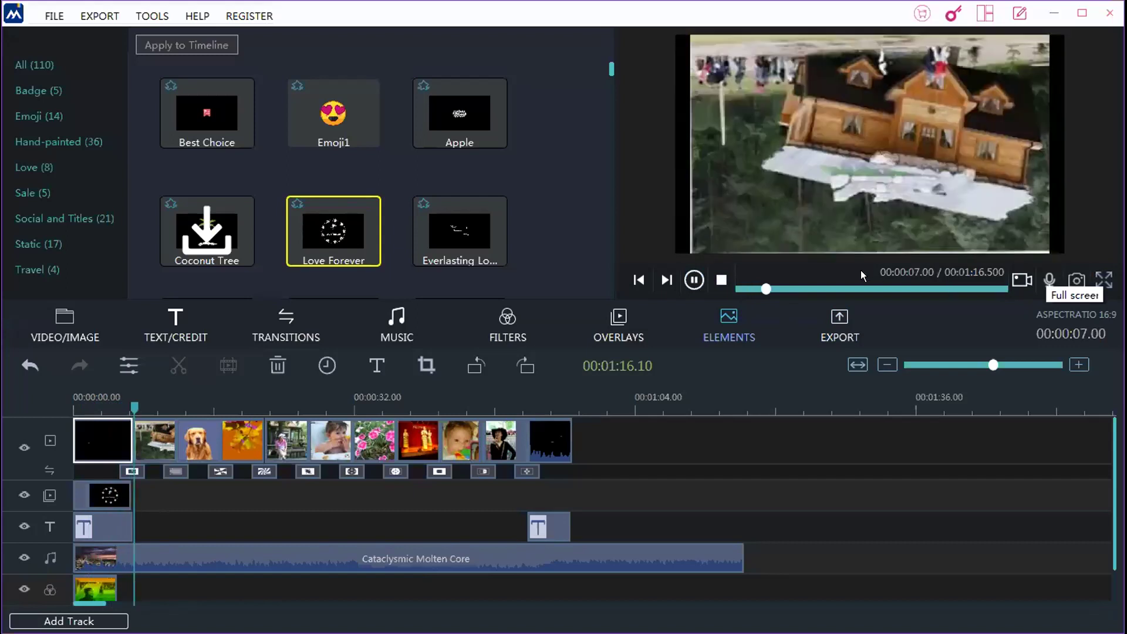
{"action": "left_click", "coordinate": [697, 279]}
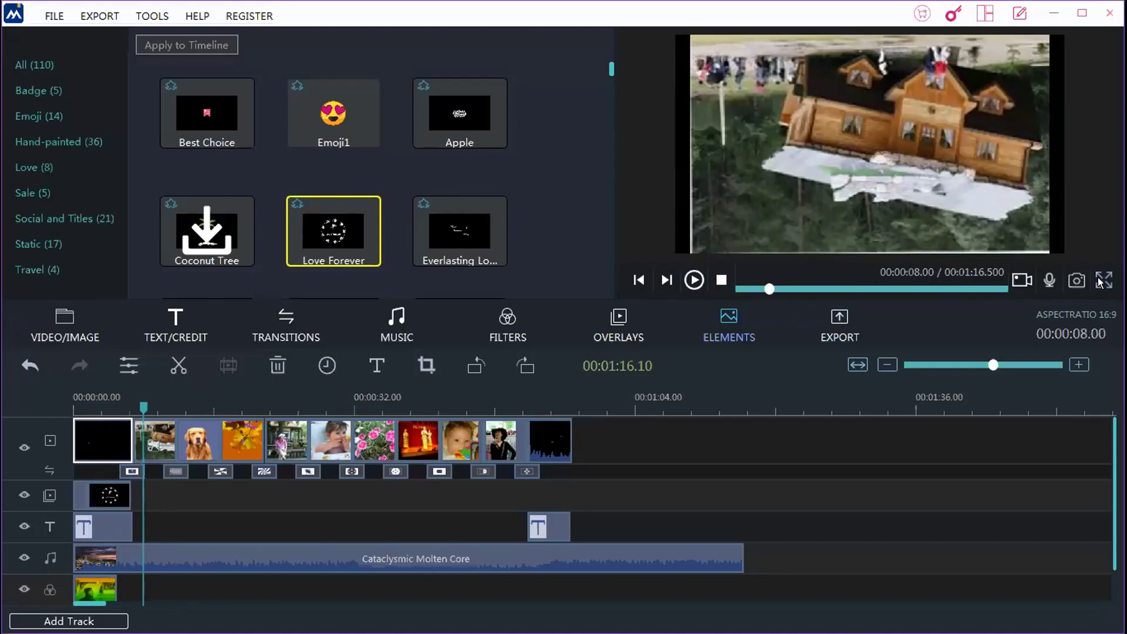
{"action": "left_click", "coordinate": [1102, 281]}
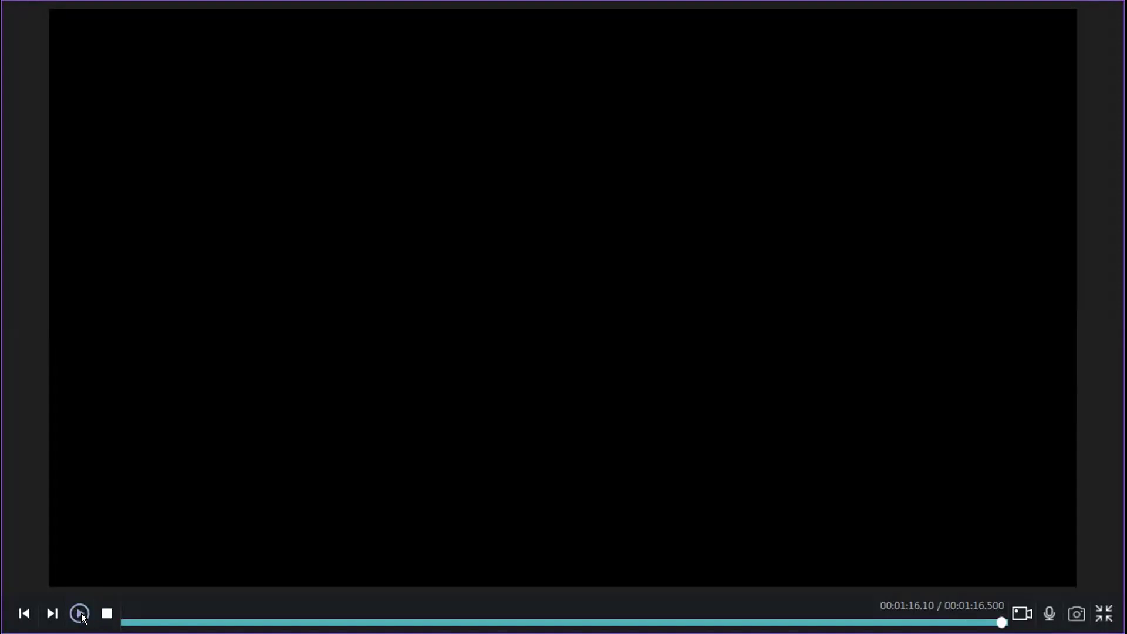
{"action": "left_click", "coordinate": [79, 614]}
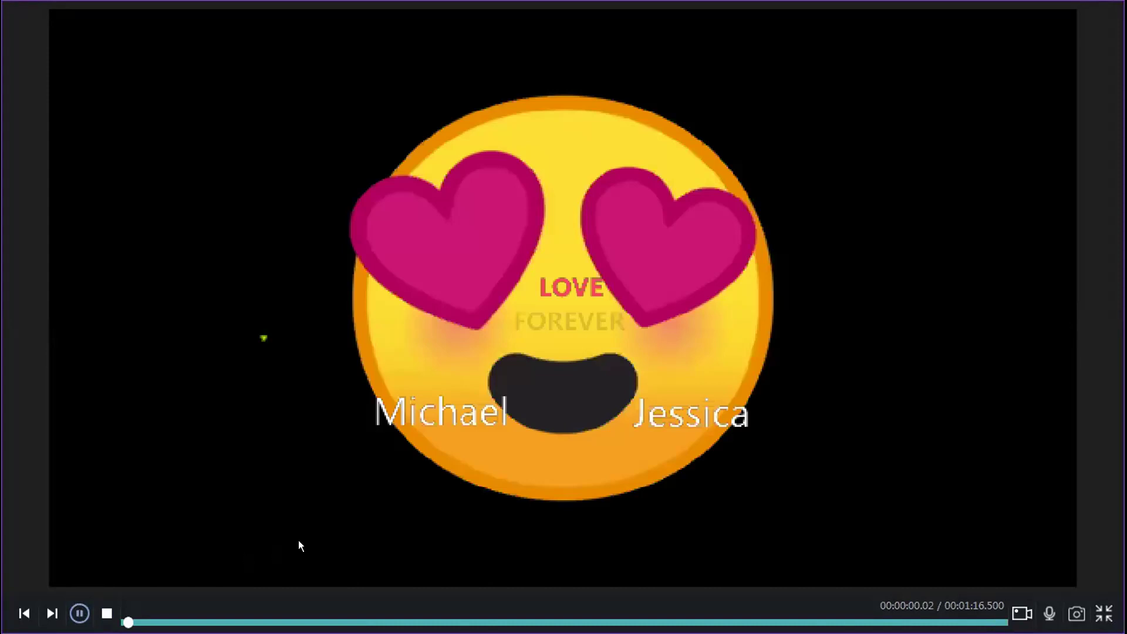
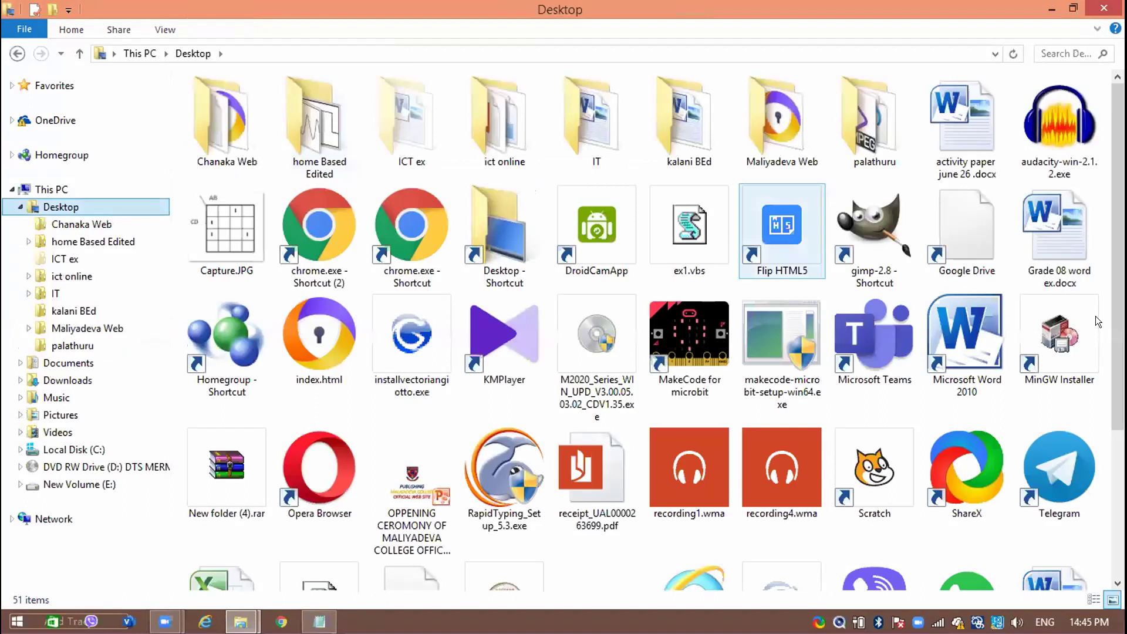
Step: Open the current export target folder, browse to folder 10 inside the Desktop's IT folder, and close the file window
{"action": "double_click", "coordinate": [576, 111]}
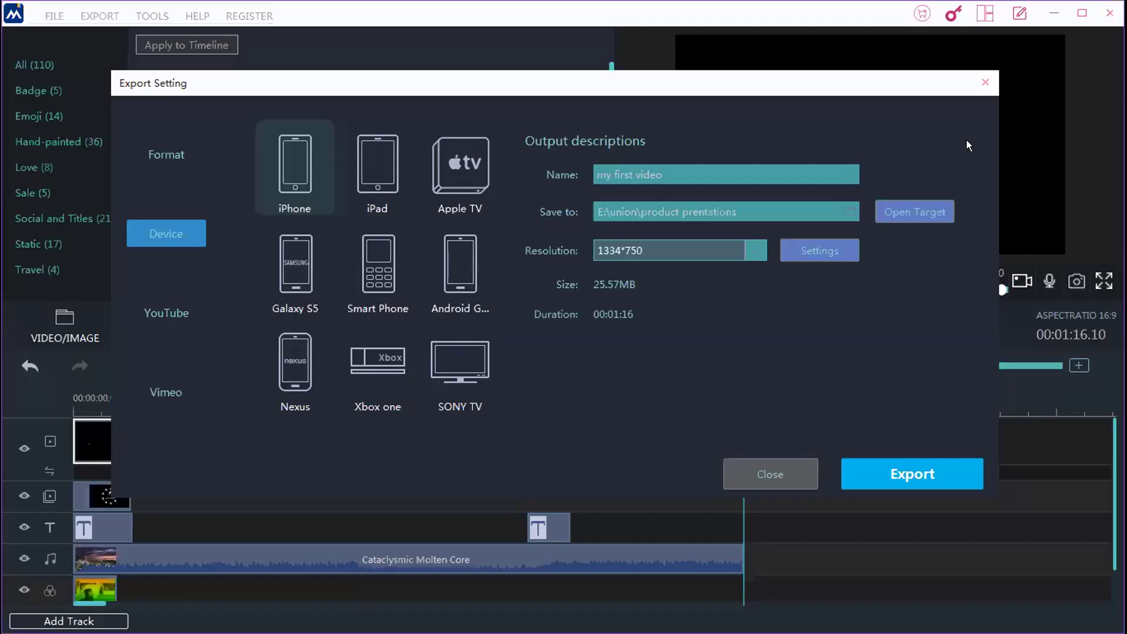
{"action": "left_click", "coordinate": [901, 208]}
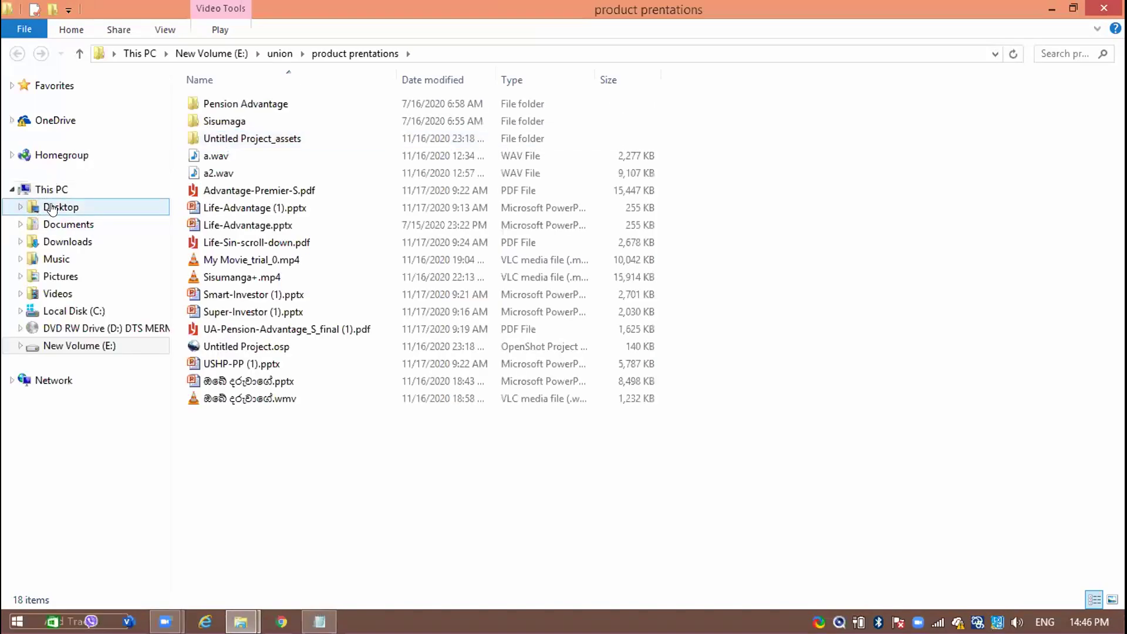
{"action": "left_click", "coordinate": [51, 207]}
{"action": "double_click", "coordinate": [596, 112]}
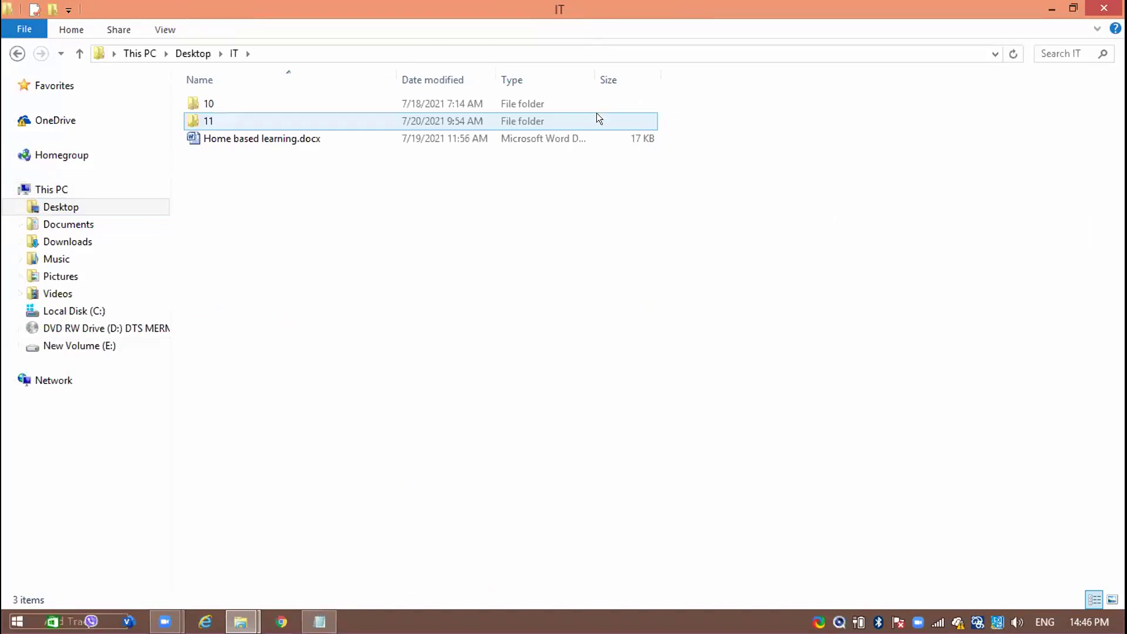
{"action": "left_click_drag", "start_coordinate": [594, 106], "coordinate": [275, 93]}
{"action": "double_click", "coordinate": [275, 93]}
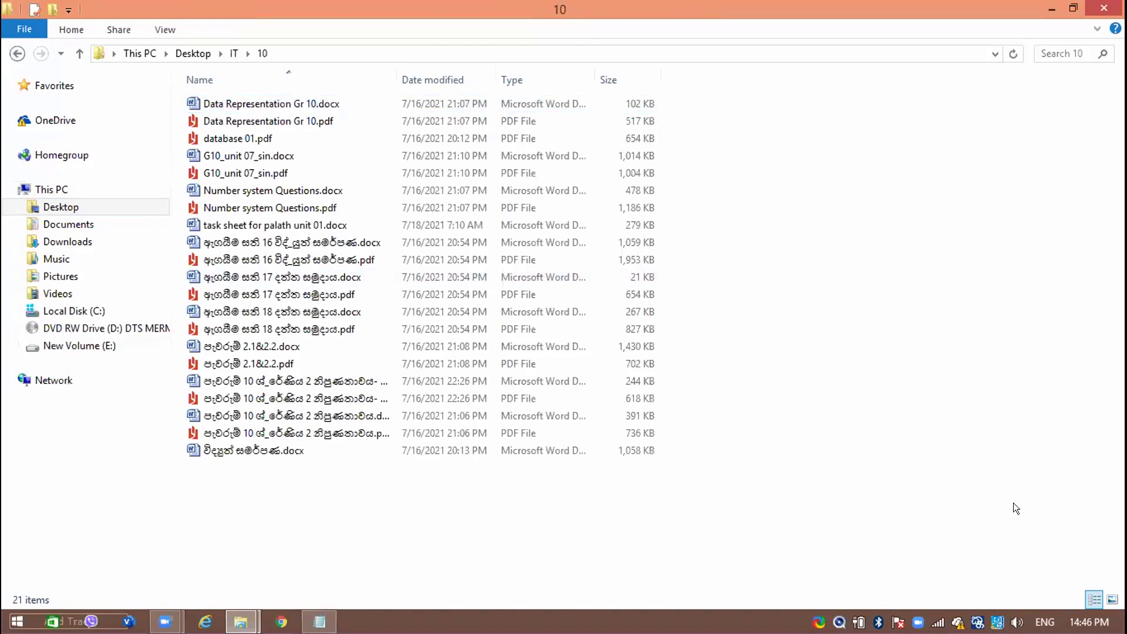
{"action": "left_click", "coordinate": [1096, 11]}
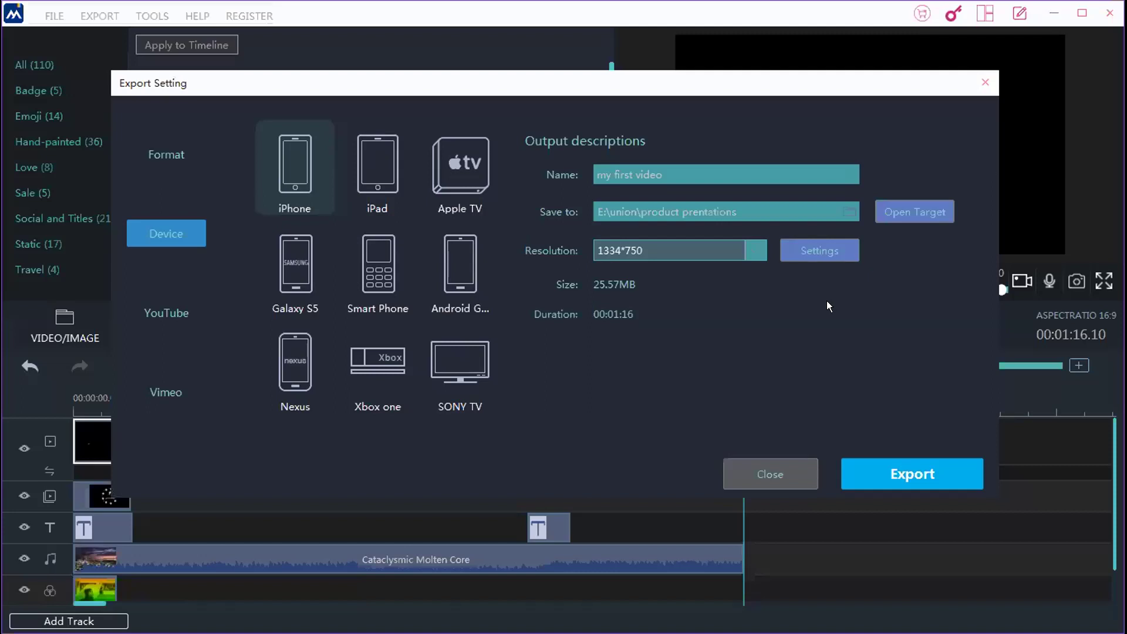
Step: Set the export destination to the Desktop and export the video, continuing with the unregistered trial version
{"action": "left_click", "coordinate": [846, 205]}
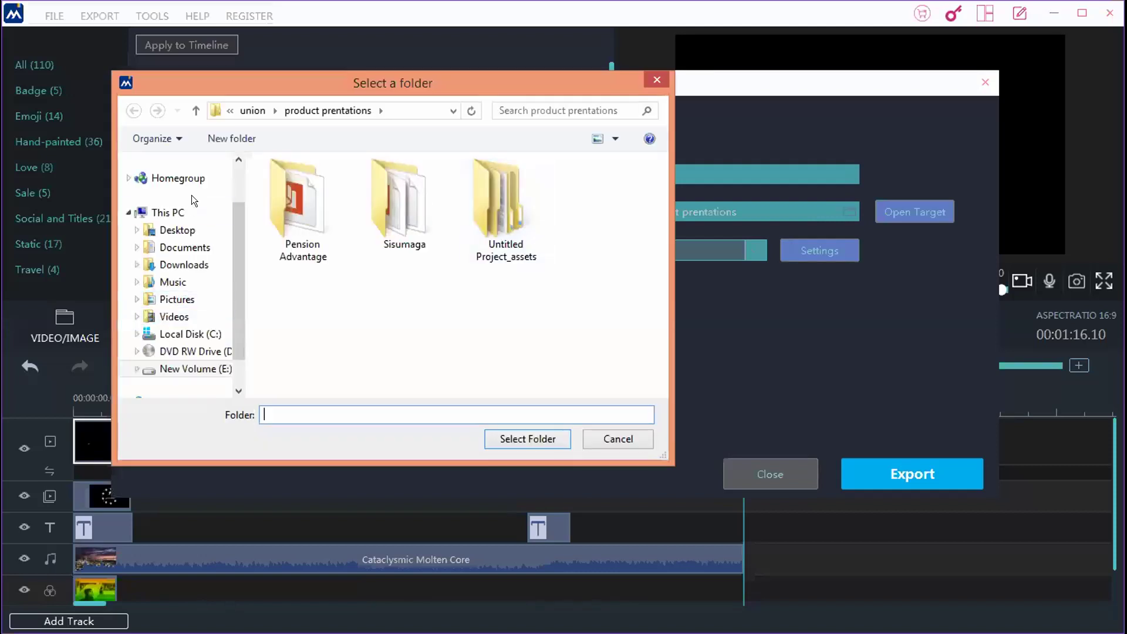
{"action": "left_click", "coordinate": [193, 229]}
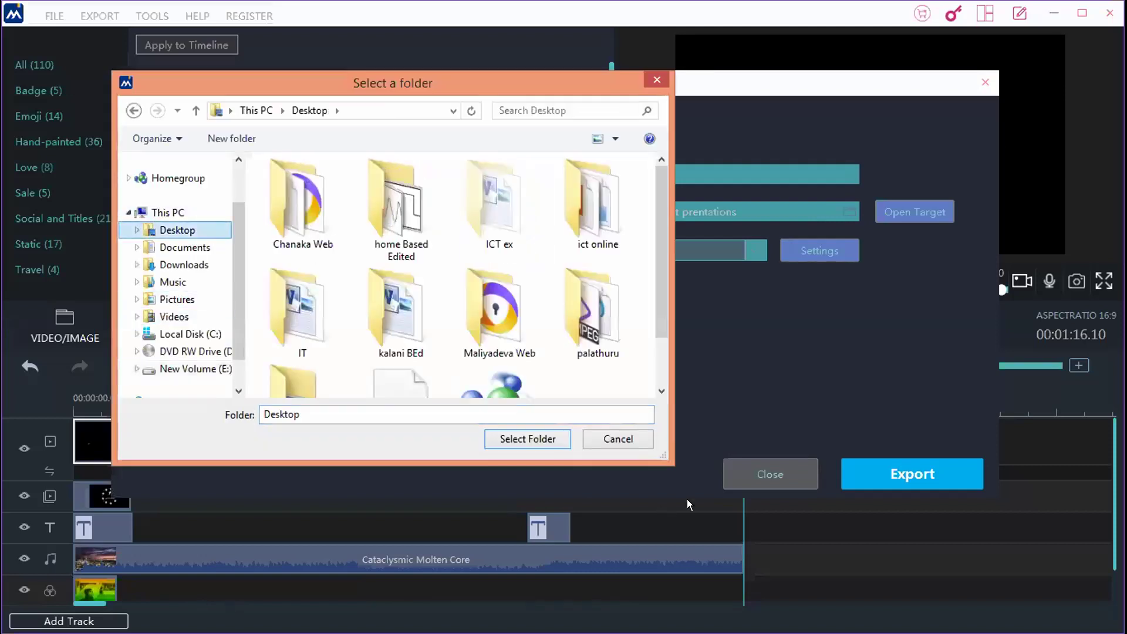
{"action": "left_click", "coordinate": [539, 439]}
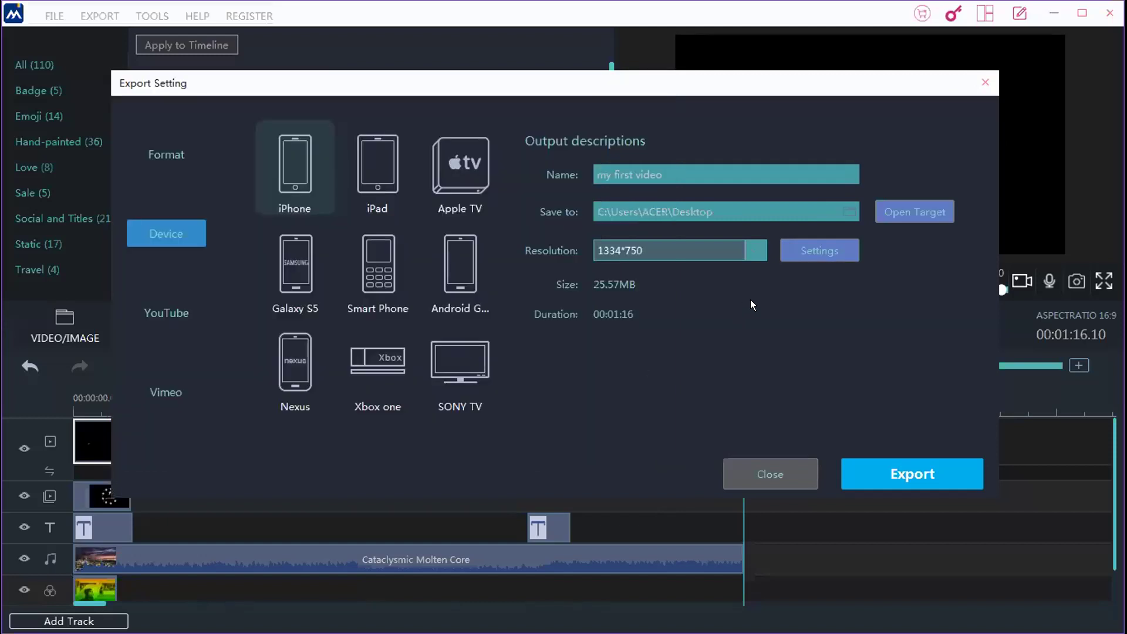
{"action": "left_click", "coordinate": [933, 468]}
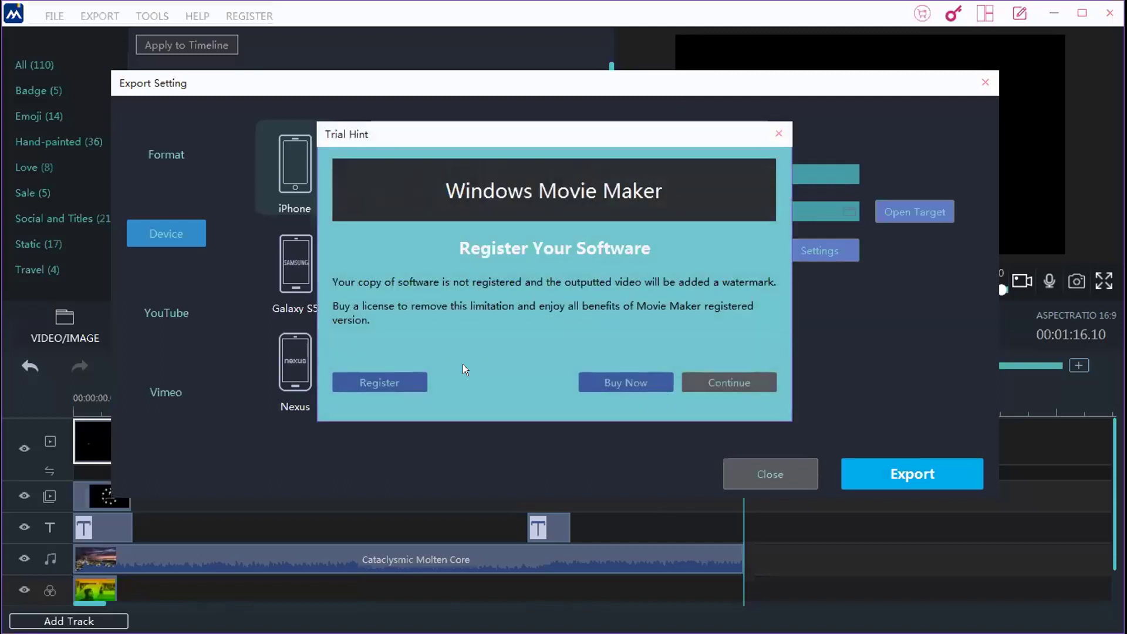
{"action": "left_click", "coordinate": [721, 381]}
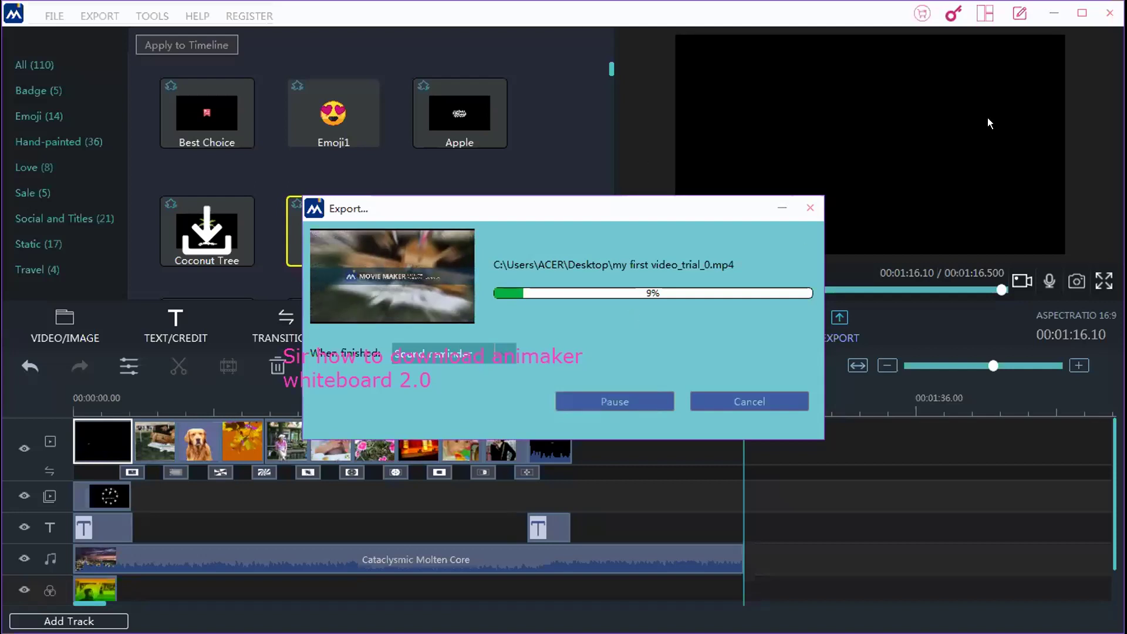
Step: Minimize the movie editor, move the new Chrome window down off the desktop icons and open WhatsApp
{"action": "left_click", "coordinate": [1046, 14]}
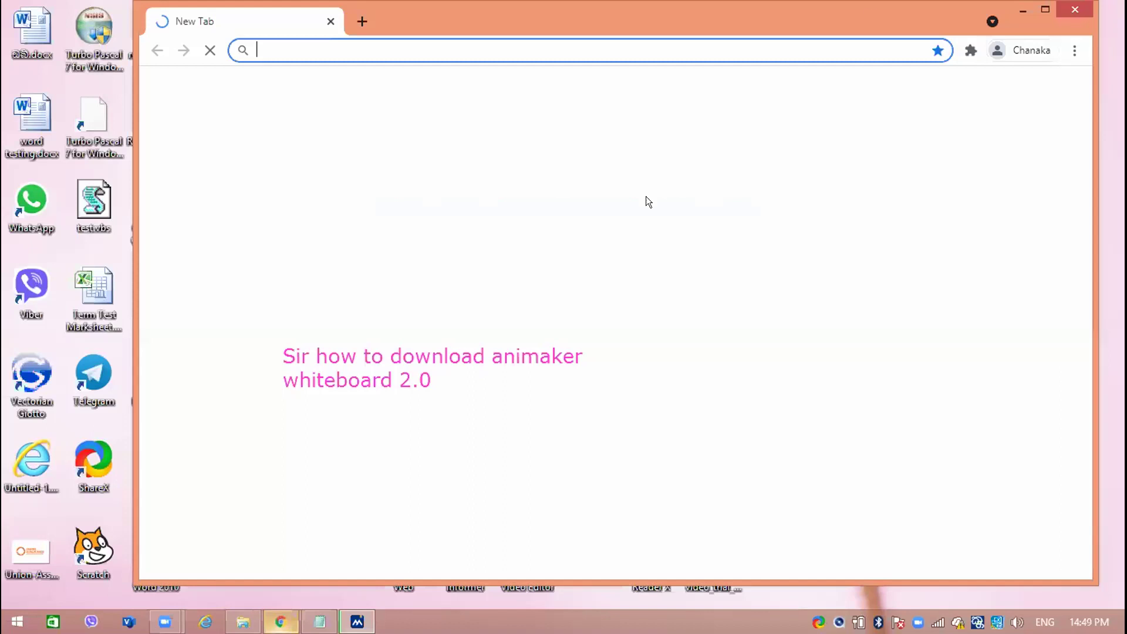
{"action": "left_click_drag", "start_coordinate": [883, 8], "coordinate": [848, 105]}
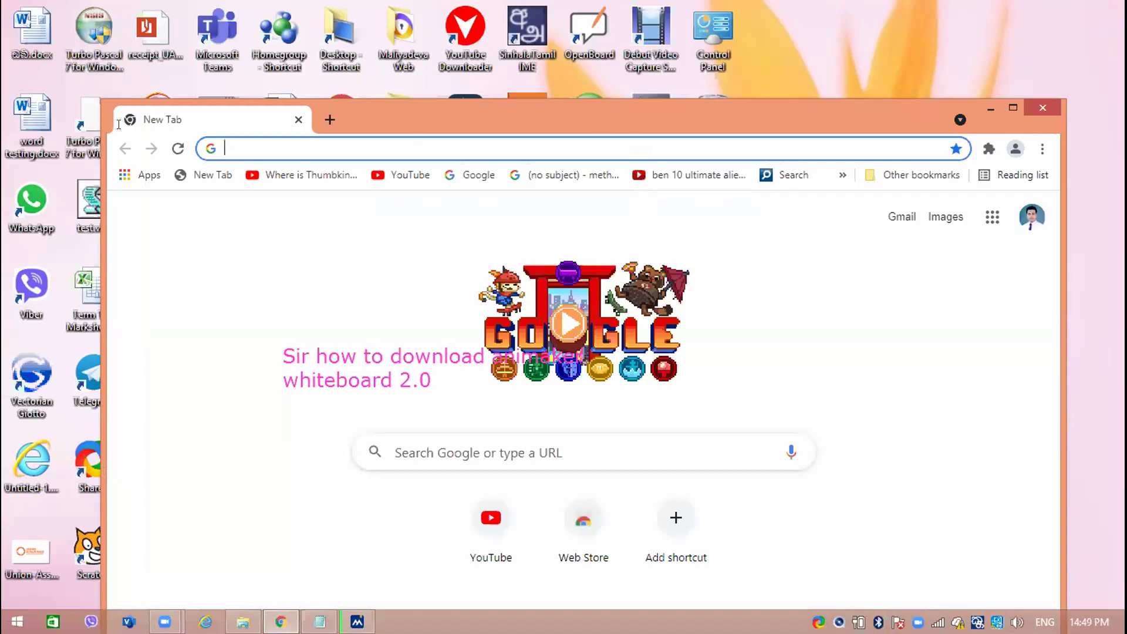
{"action": "double_click", "coordinate": [37, 198]}
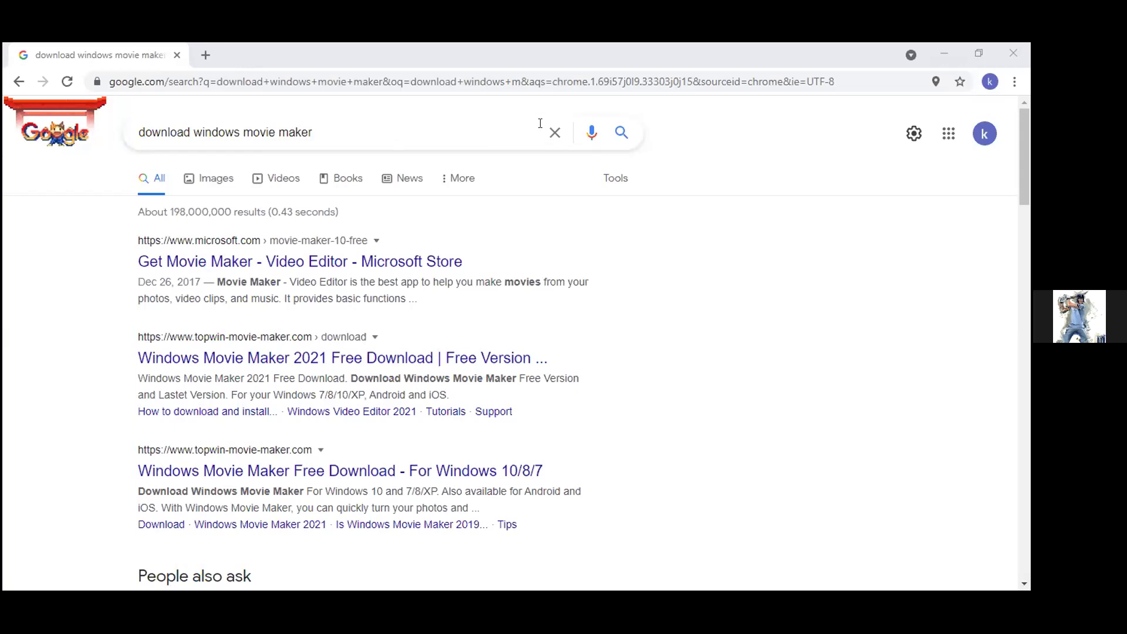
Step: Add the text annotation "move editing karanne kohomada?" over the first search result on the shared screen
{"action": "left_click", "coordinate": [377, 223]}
{"action": "type", "text": "m"}
{"action": "type", "text": "ove "}
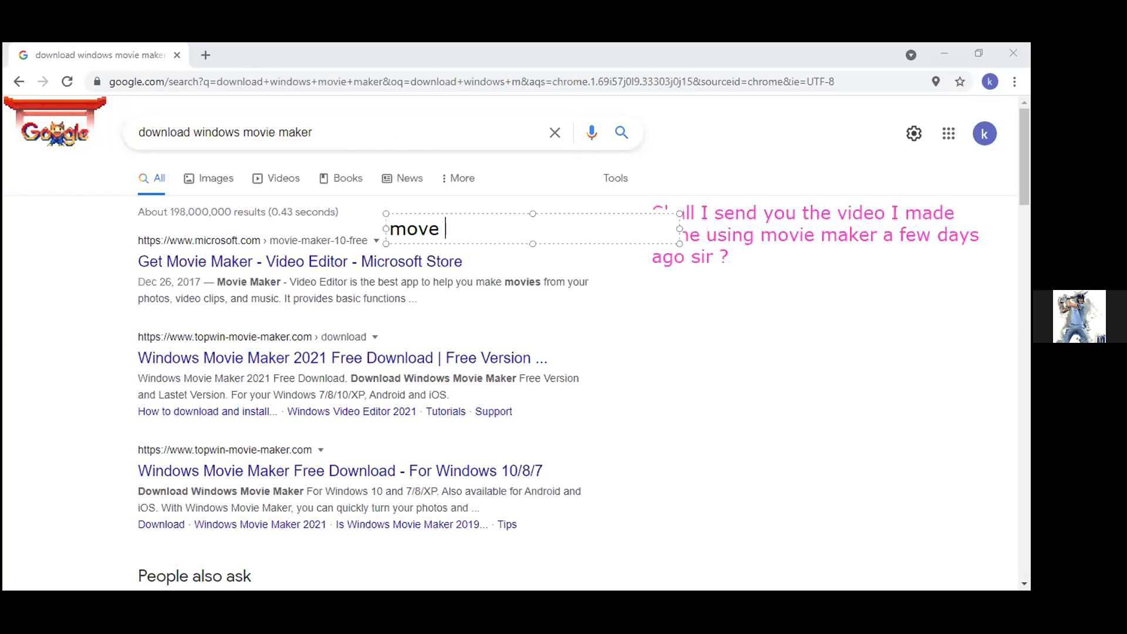
{"action": "type", "text": "editing"}
{"action": "type", "text": "karanne ko"}
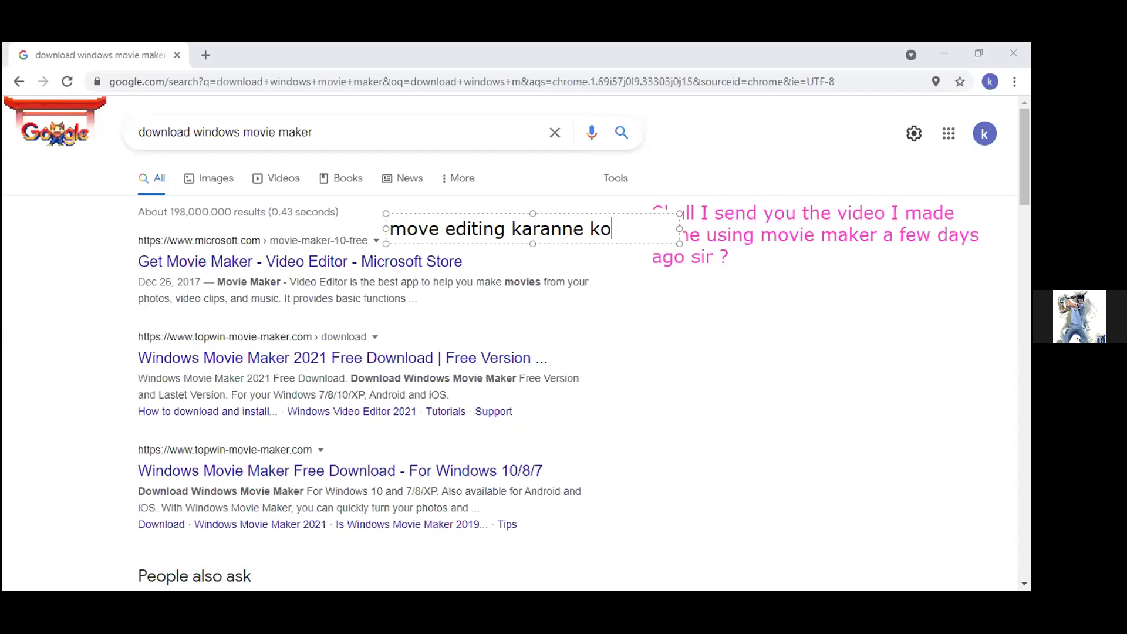
{"action": "type", "text": "homadab"}
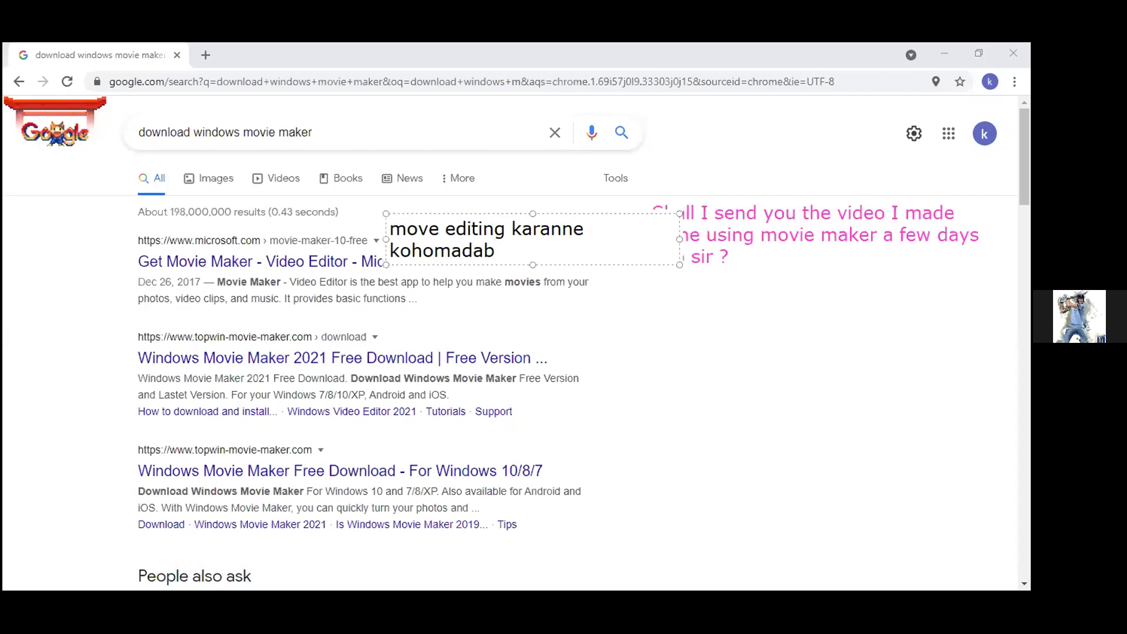
{"action": "key", "text": "BackSpace"}
{"action": "type", "text": "?"}
{"action": "left_click", "coordinate": [382, 244]}
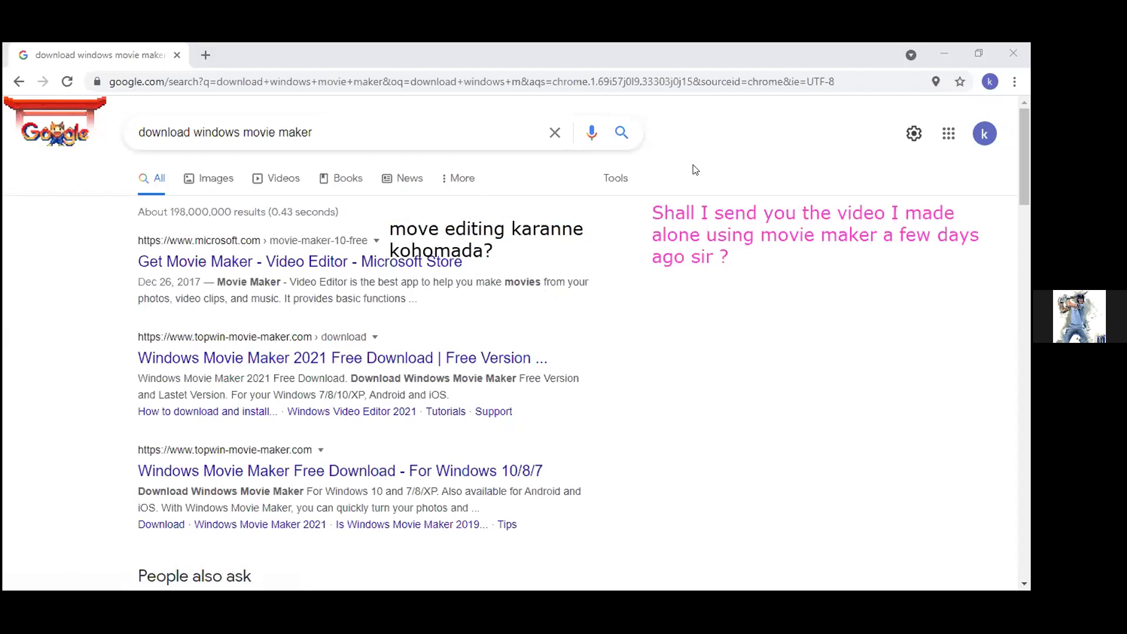
Step: Add the text annotation "move maker app eka download karanne kohomada sir." in the blank area beside the second search result
{"action": "left_click", "coordinate": [618, 357]}
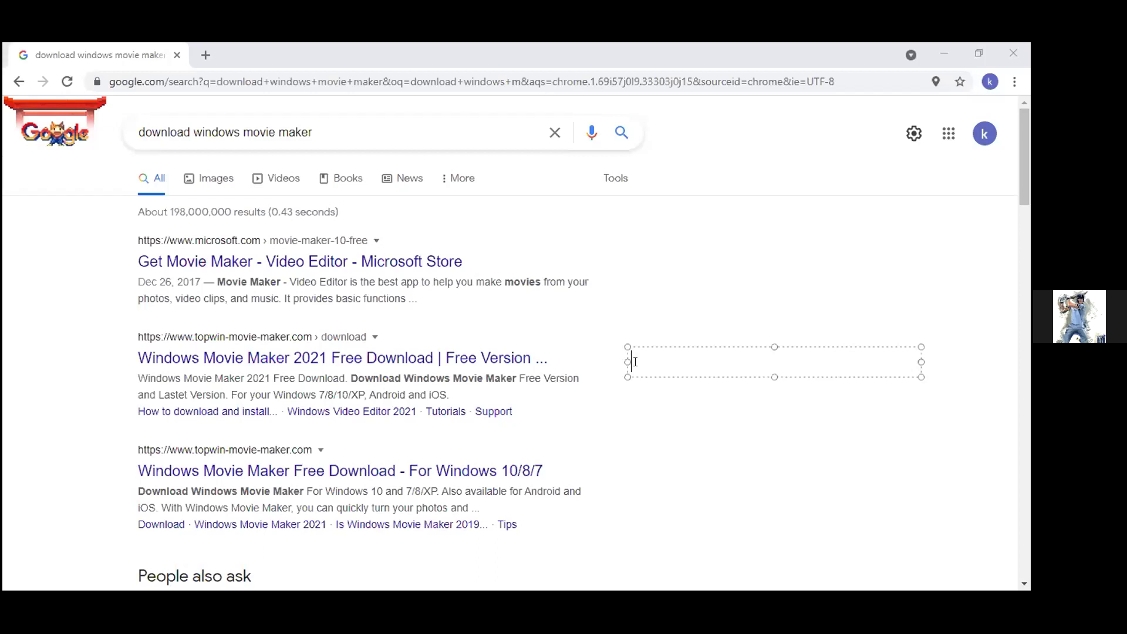
{"action": "type", "text": "move e"}
{"action": "key", "text": "BackSpace"}
{"action": "type", "text": "ma"}
{"action": "type", "text": "ker d"}
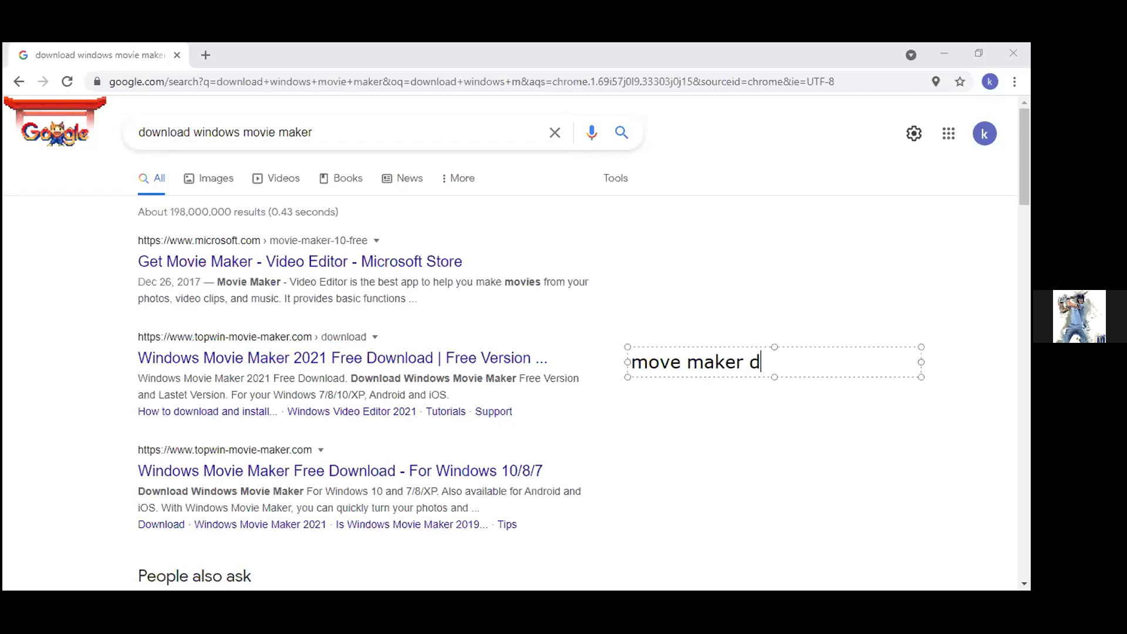
{"action": "key", "text": "BackSpace"}
{"action": "type", "text": "app eka download"}
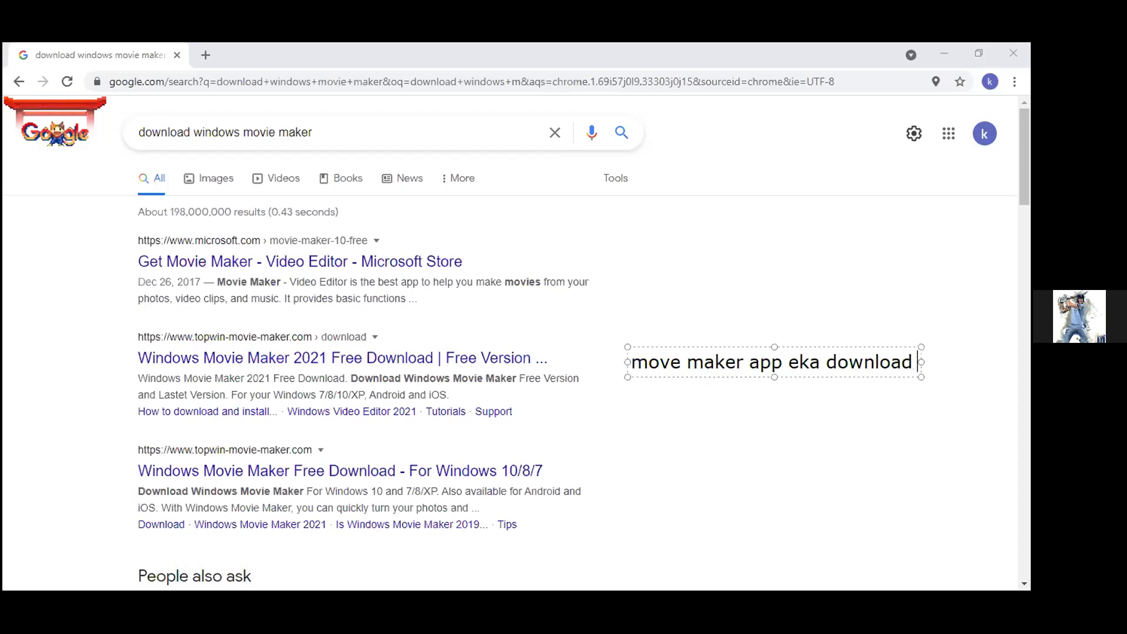
{"action": "type", "text": " karann"}
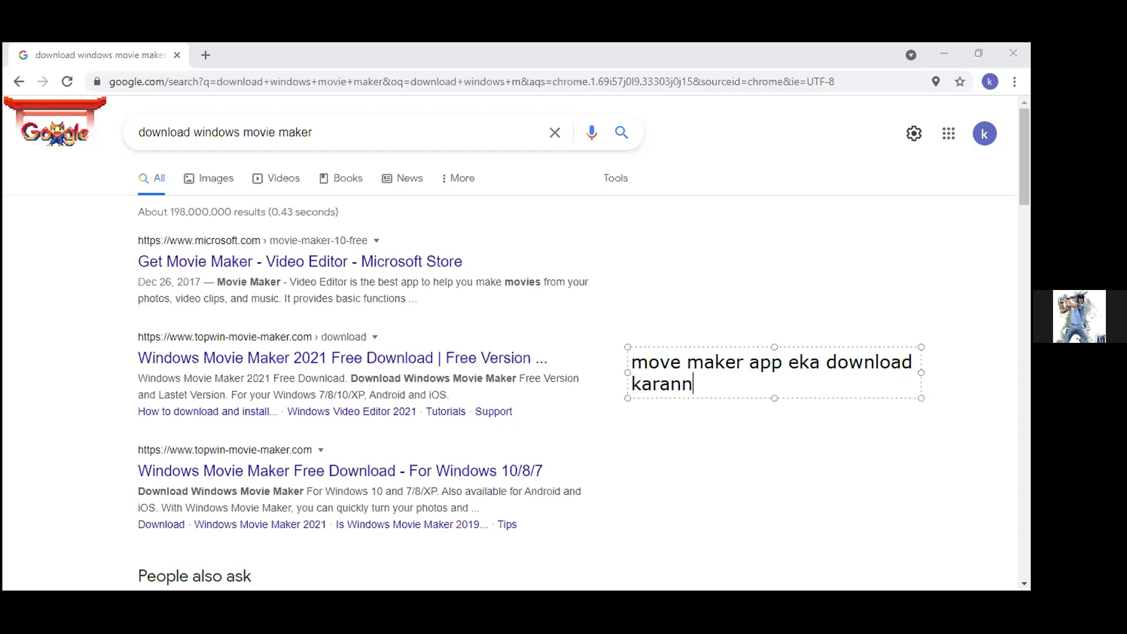
{"action": "type", "text": "e kohomada sir"}
{"action": "key", "text": "Return"}
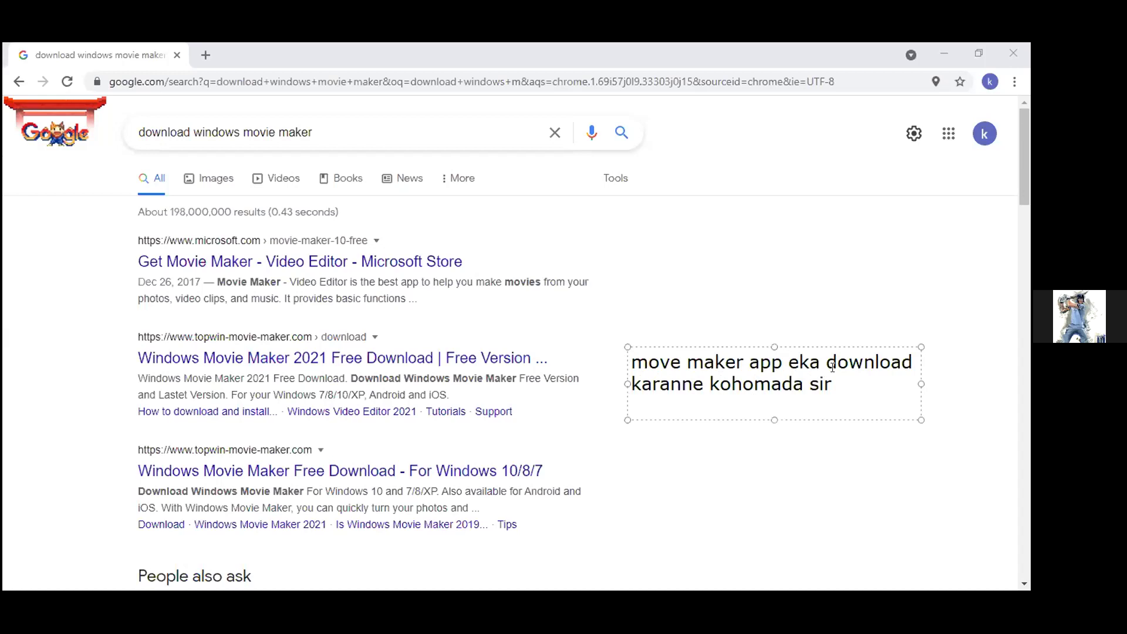
{"action": "left_click", "coordinate": [831, 378]}
{"action": "type", "text": "."}
{"action": "left_click", "coordinate": [671, 498]}
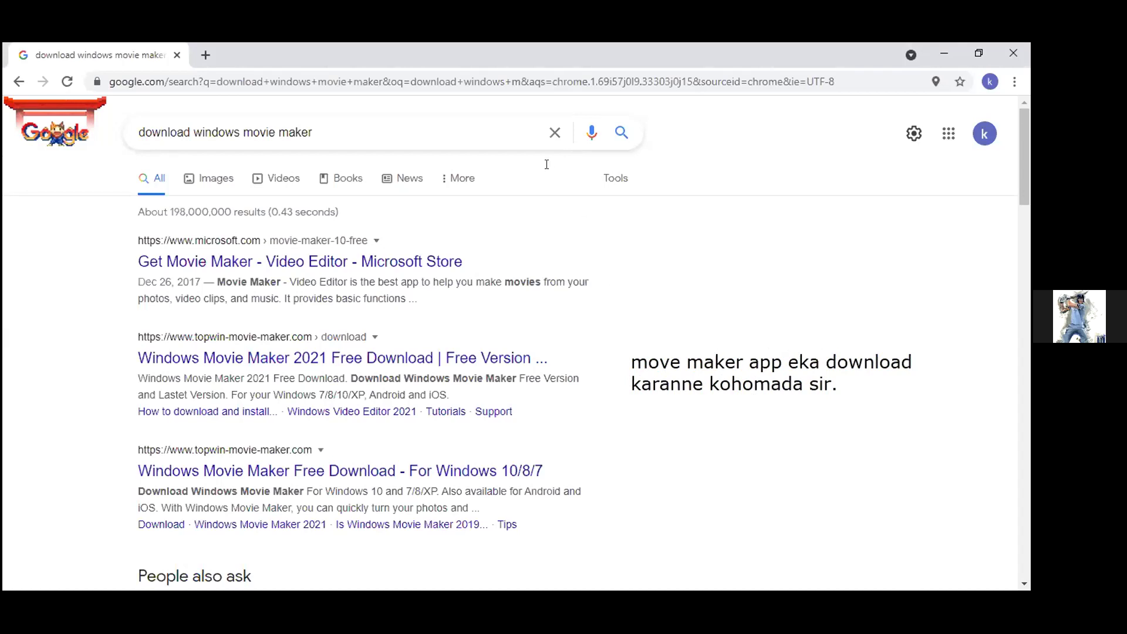
Step: Add the annotation "ok sir screen stop karannada?" above the download question and stamp two green check marks above it
{"action": "left_click", "coordinate": [649, 307]}
{"action": "type", "text": "ok sir s"}
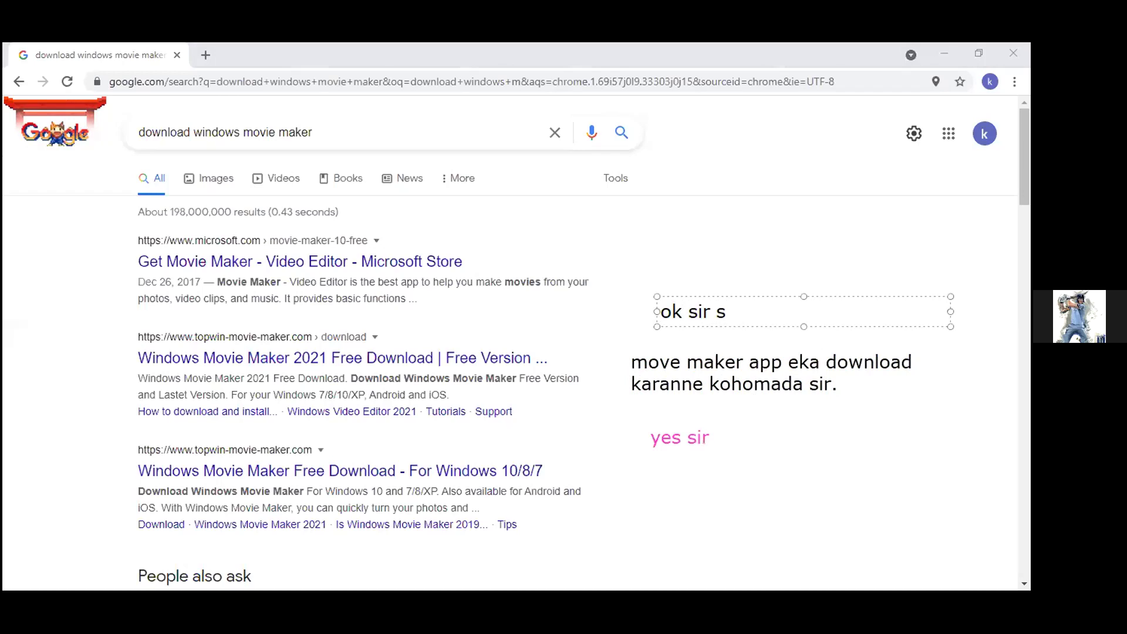
{"action": "type", "text": "creen stop karannada"}
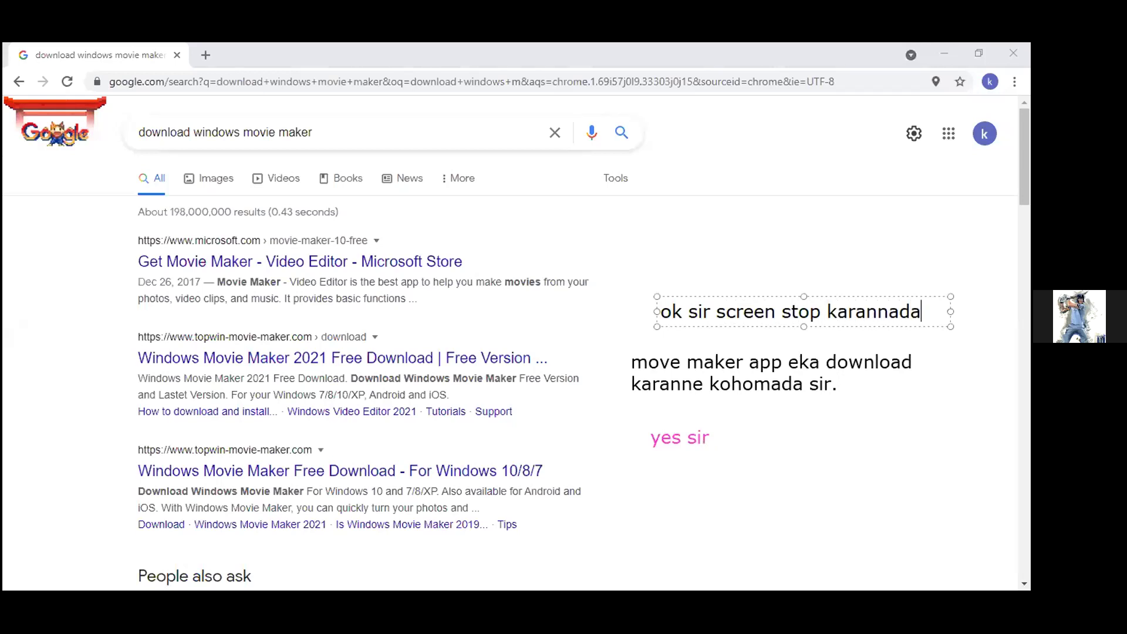
{"action": "type", "text": "<"}
{"action": "key", "text": "BackSpace"}
{"action": "type", "text": "?"}
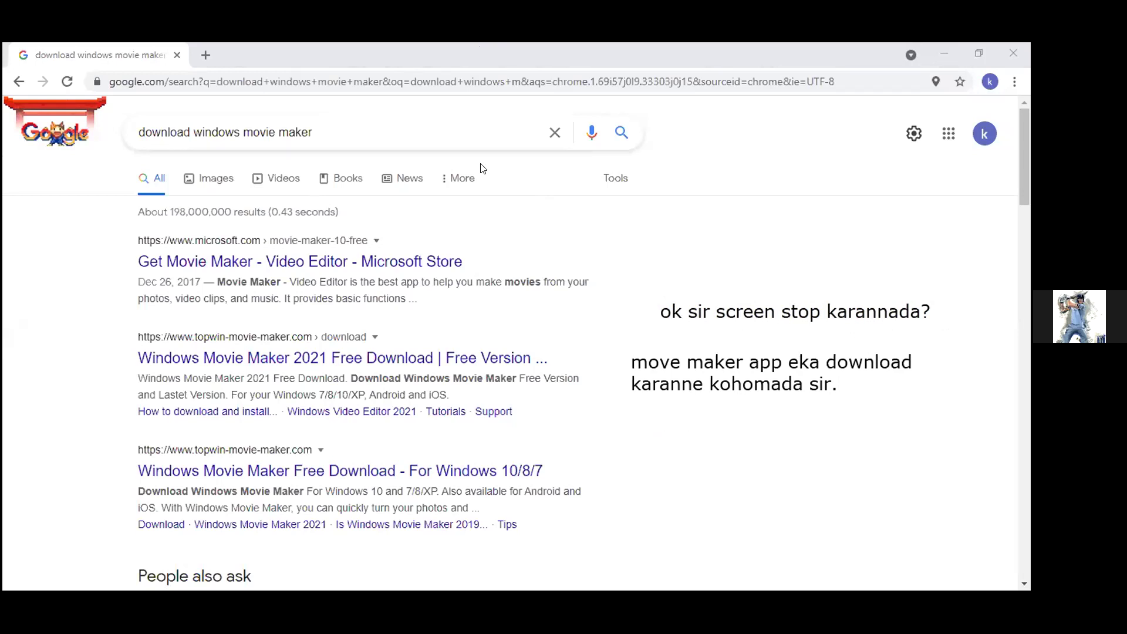
{"action": "left_click", "coordinate": [671, 224]}
{"action": "left_click", "coordinate": [704, 258]}
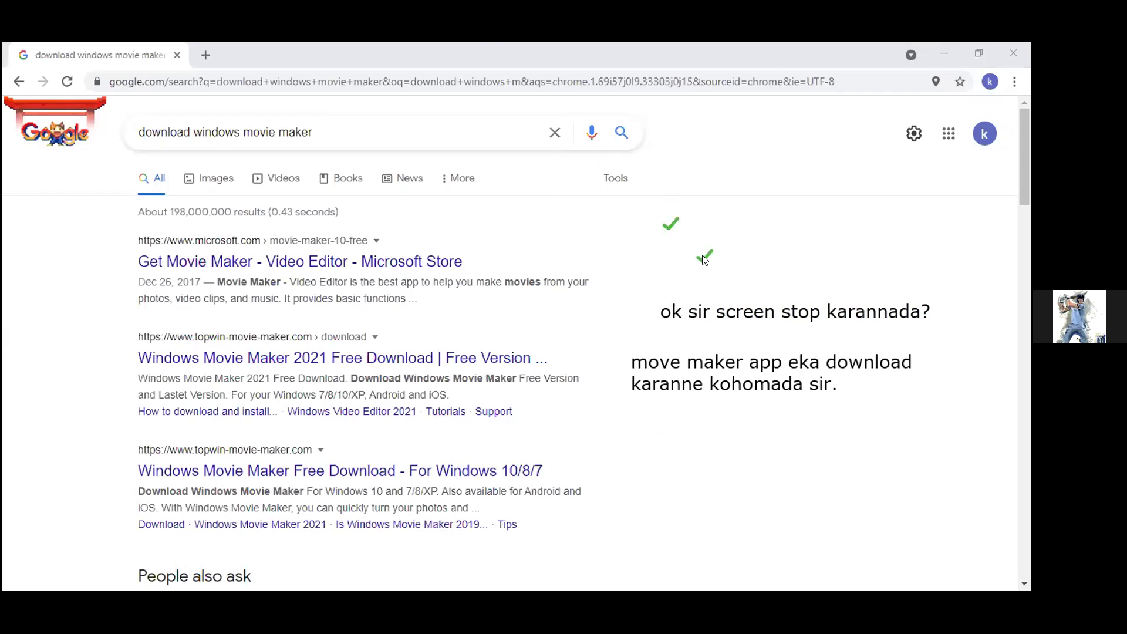